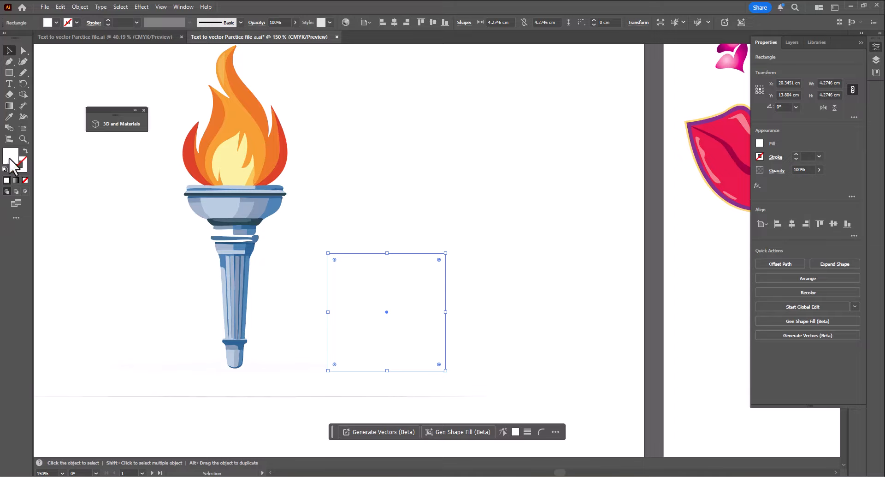
- Nudge the empty square slightly to reposition it beside the torch illustration
{"action": "left_click_drag", "start_coordinate": [392, 303], "coordinate": [379, 295]}
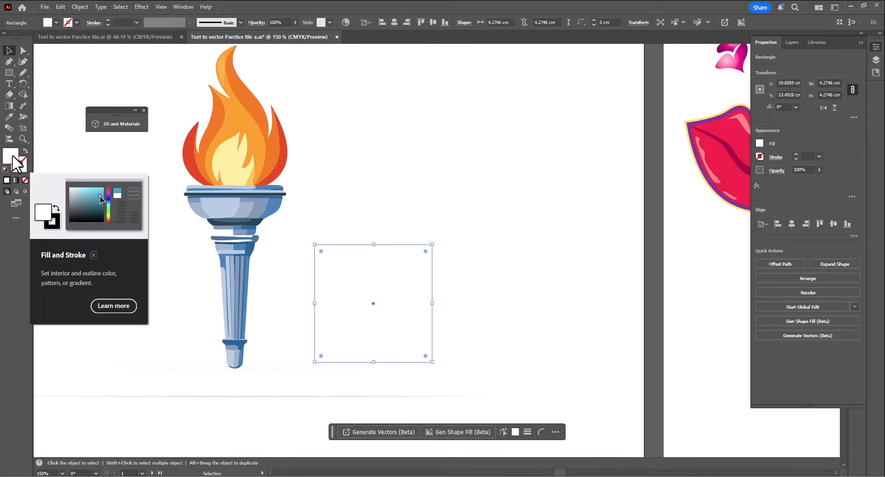
{"action": "left_click", "coordinate": [77, 22]}
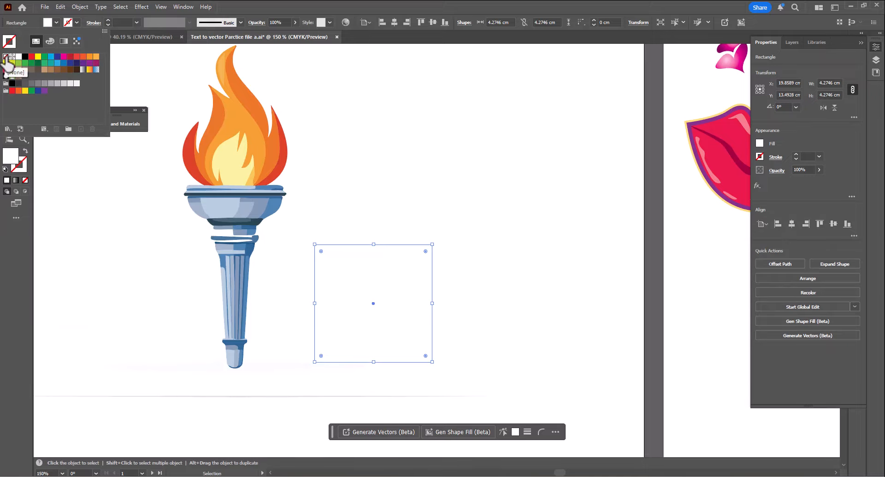
{"action": "left_click", "coordinate": [380, 322]}
{"action": "left_click_drag", "start_coordinate": [378, 313], "coordinate": [372, 313]}
- Generate vectors into the square from the prompt "Natural Torch" with the Subject content type
{"action": "left_click", "coordinate": [387, 431]}
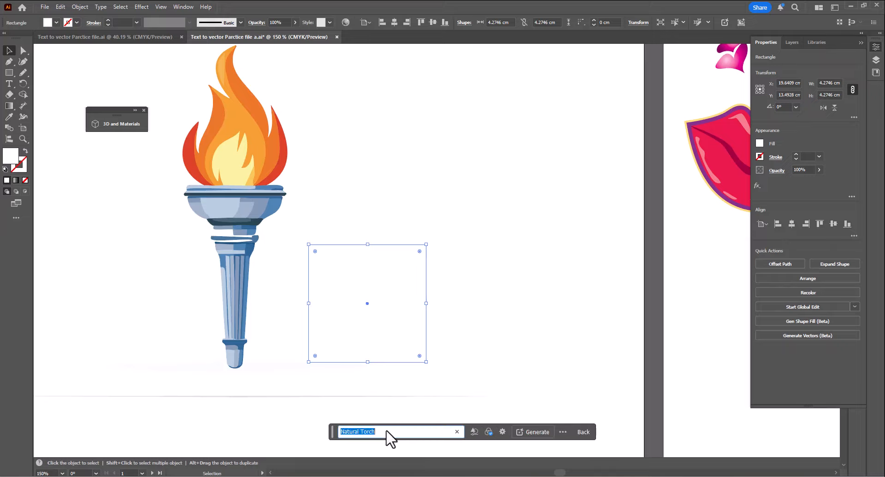
{"action": "left_click", "coordinate": [478, 435]}
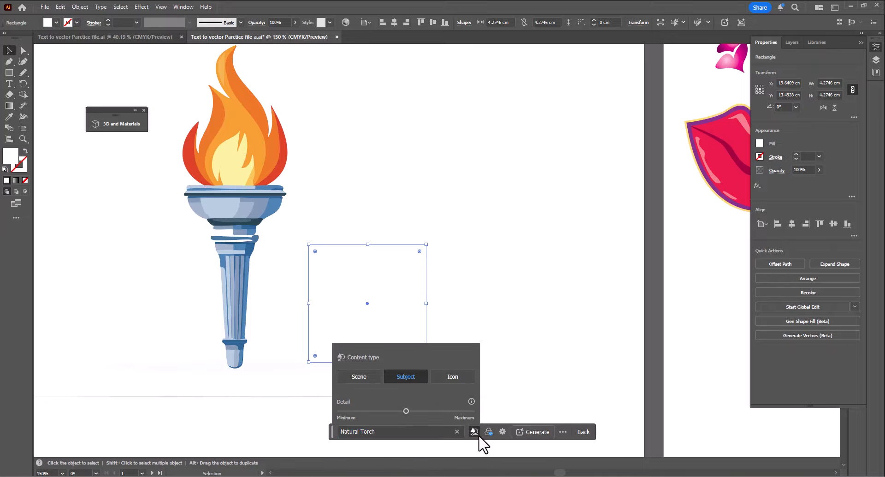
{"action": "left_click", "coordinate": [539, 433]}
{"action": "left_click", "coordinate": [538, 433]}
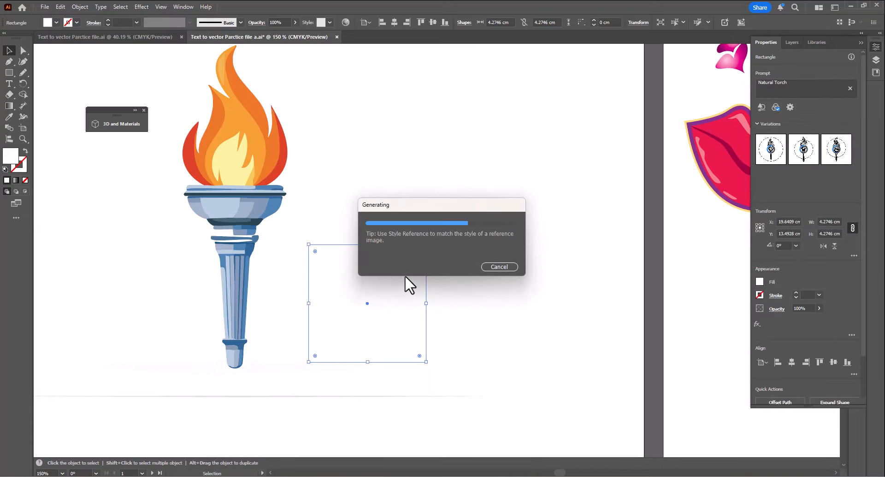
- Cycle through the generated variations and settle on the third one
{"action": "left_click_drag", "start_coordinate": [365, 322], "coordinate": [450, 269]}
{"action": "key", "text": "v"}
{"action": "left_click", "coordinate": [451, 272]}
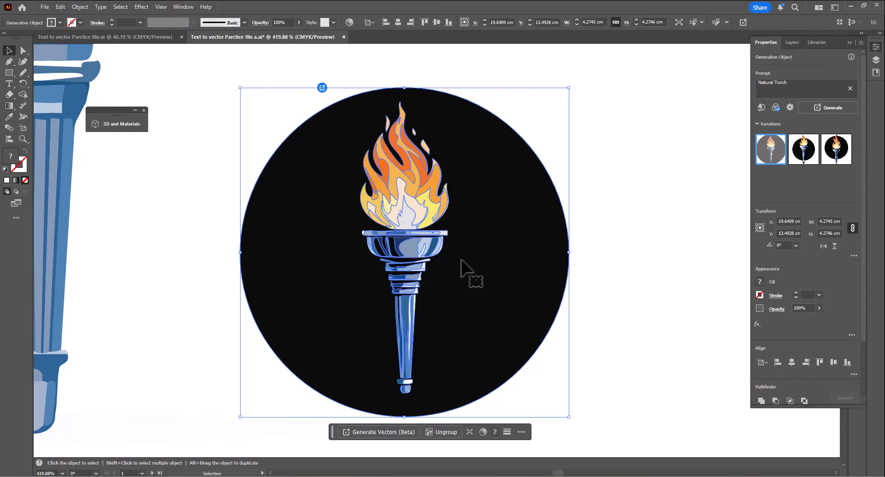
{"action": "left_click", "coordinate": [803, 149]}
{"action": "left_click", "coordinate": [837, 150]}
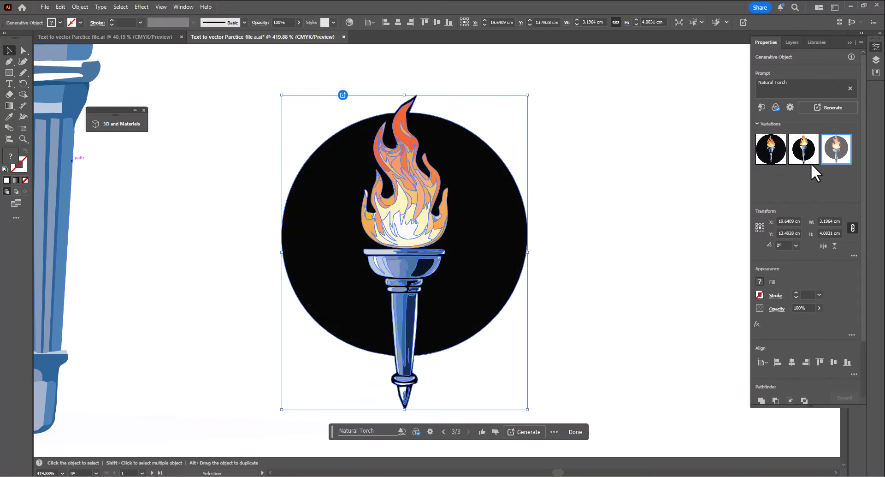
{"action": "left_click", "coordinate": [776, 153]}
{"action": "left_click", "coordinate": [809, 156]}
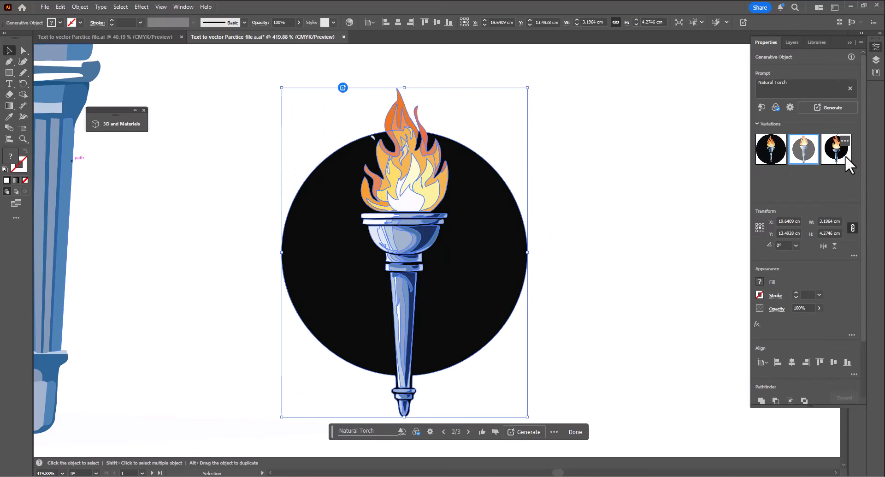
{"action": "left_click", "coordinate": [845, 156]}
- Move the torch artwork together with the generated torch icon off the artboard to the lower left
{"action": "left_click", "coordinate": [576, 175]}
{"action": "left_click_drag", "start_coordinate": [587, 206], "coordinate": [459, 294]}
{"action": "left_click", "coordinate": [410, 187]}
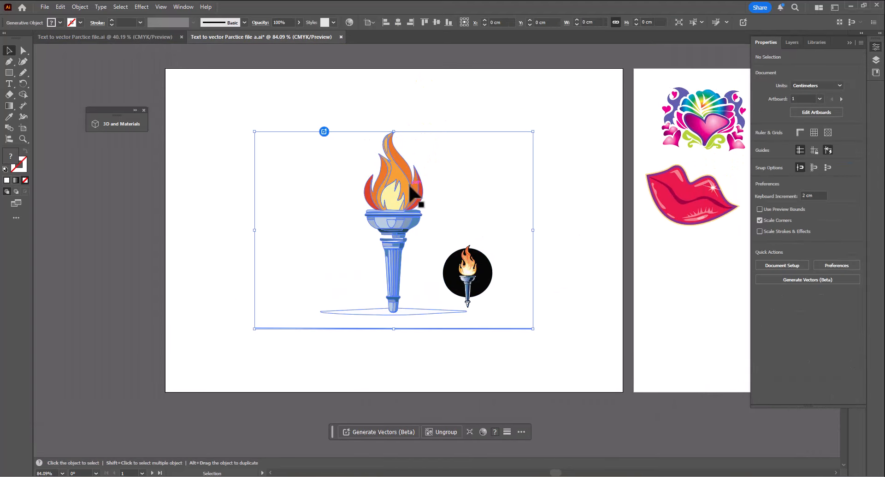
{"action": "left_click", "coordinate": [367, 89]}
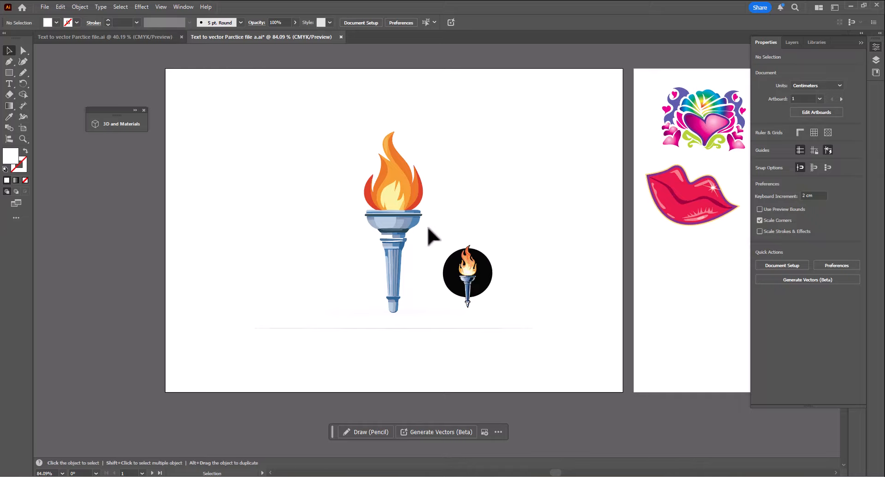
{"action": "left_click", "coordinate": [469, 291]}
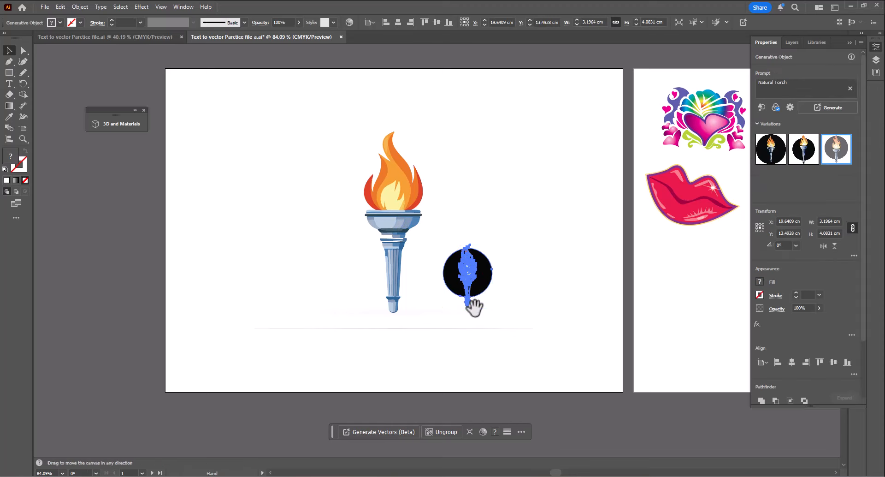
{"action": "left_click_drag", "start_coordinate": [478, 309], "coordinate": [548, 318]}
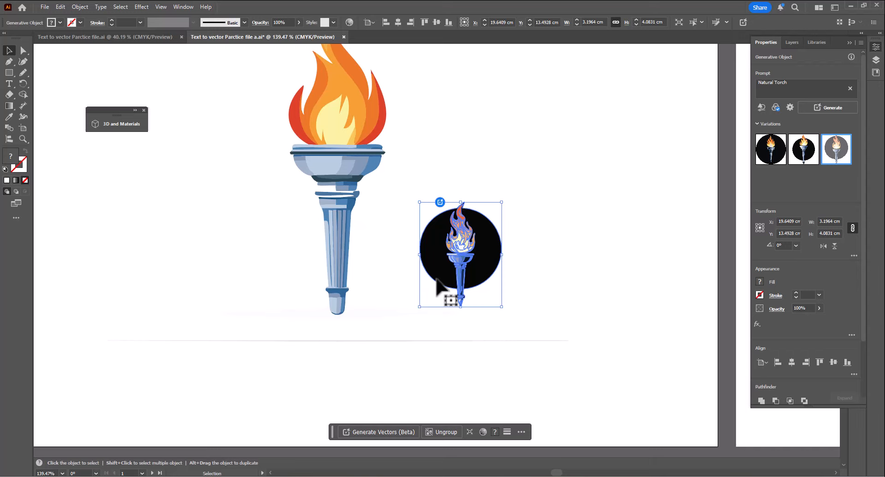
{"action": "left_click", "coordinate": [454, 148]}
{"action": "left_click_drag", "start_coordinate": [488, 178], "coordinate": [563, 226], "text": "ctrl"}
{"action": "left_click_drag", "start_coordinate": [523, 244], "coordinate": [374, 241]}
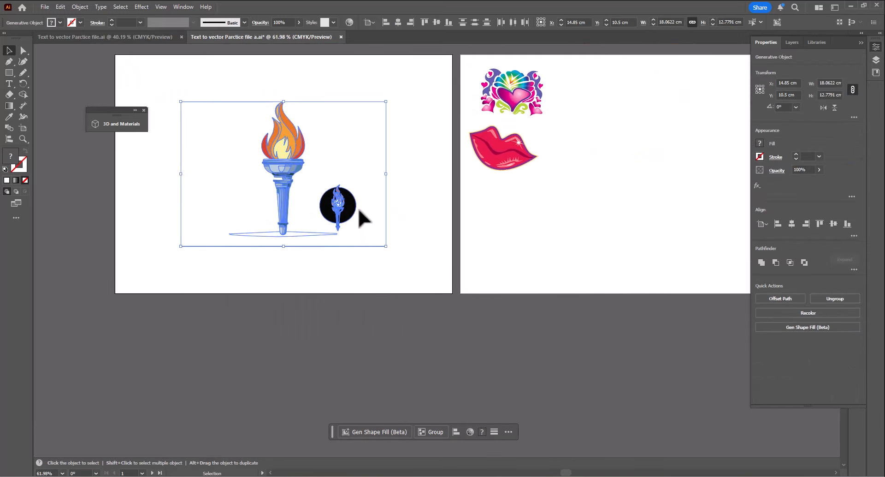
{"action": "left_click_drag", "start_coordinate": [349, 214], "coordinate": [178, 436], "text": "shift"}
{"action": "left_click", "coordinate": [249, 230]}
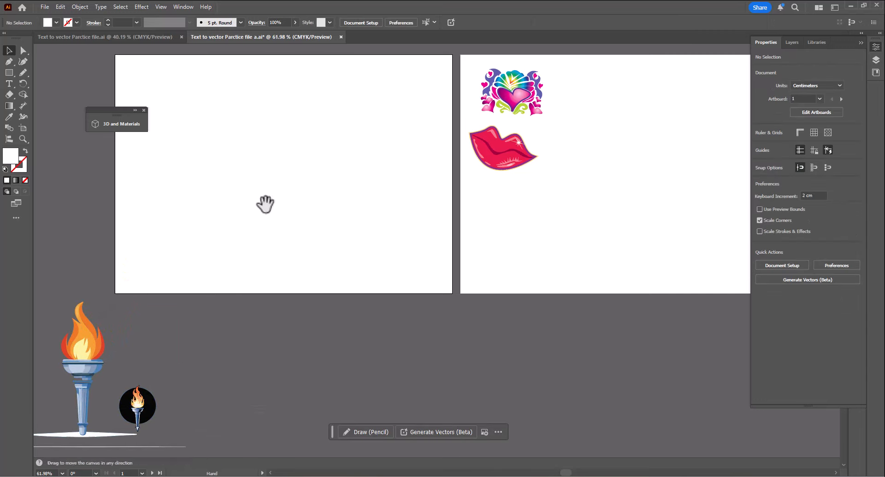
{"action": "left_click_drag", "start_coordinate": [265, 204], "coordinate": [265, 295]}
- Draw a rectangle covering the whole empty artboard
{"action": "left_click", "coordinate": [9, 76]}
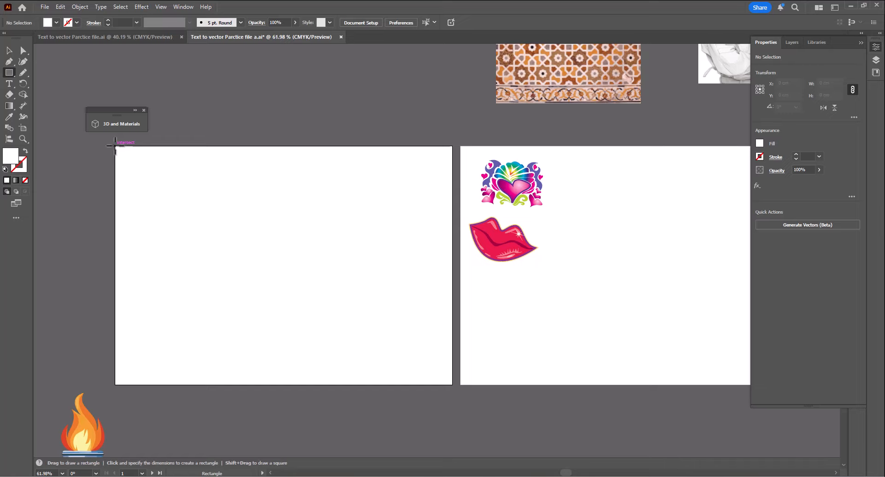
{"action": "mouse_move", "coordinate": [115, 146]}
{"action": "left_mouse_down"}
{"action": "mouse_move", "coordinate": [440, 393]}
{"action": "mouse_move", "coordinate": [464, 389]}
{"action": "mouse_move", "coordinate": [452, 385]}
{"action": "left_mouse_up"}
{"action": "key", "text": "v"}
{"action": "key", "text": "ctrl+1"}
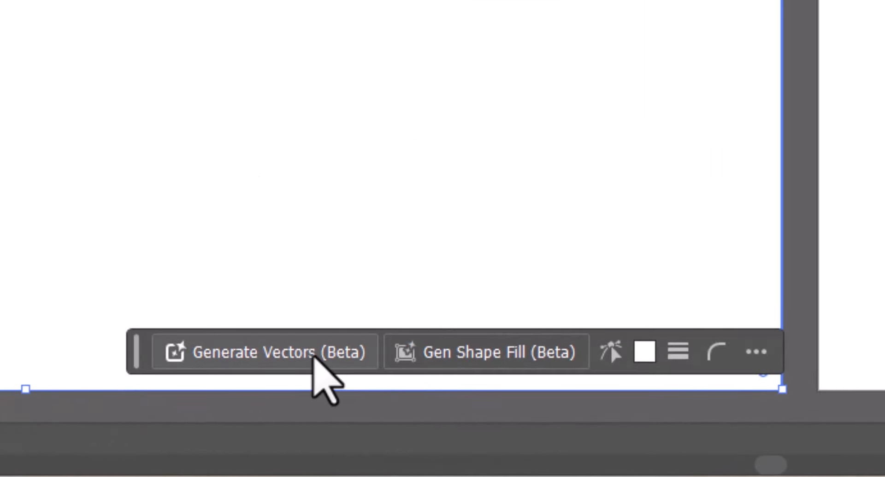
- Generate a Scene vector into the rectangle with the prompt "Natural Torch fire flames over a night"
{"action": "left_click", "coordinate": [313, 353]}
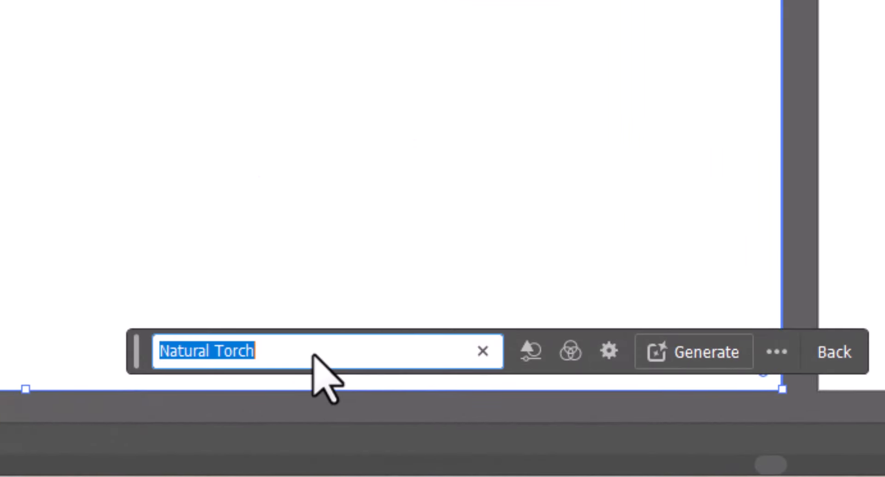
{"action": "left_click", "coordinate": [357, 351]}
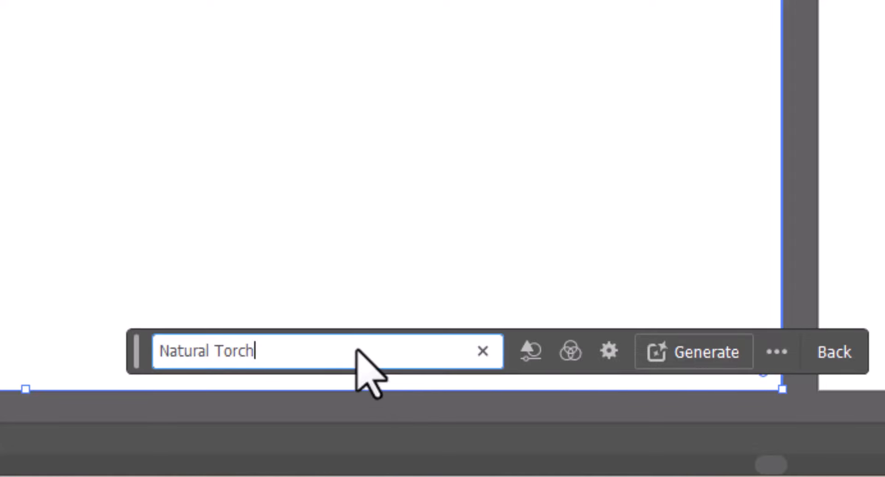
{"action": "left_click", "coordinate": [531, 352]}
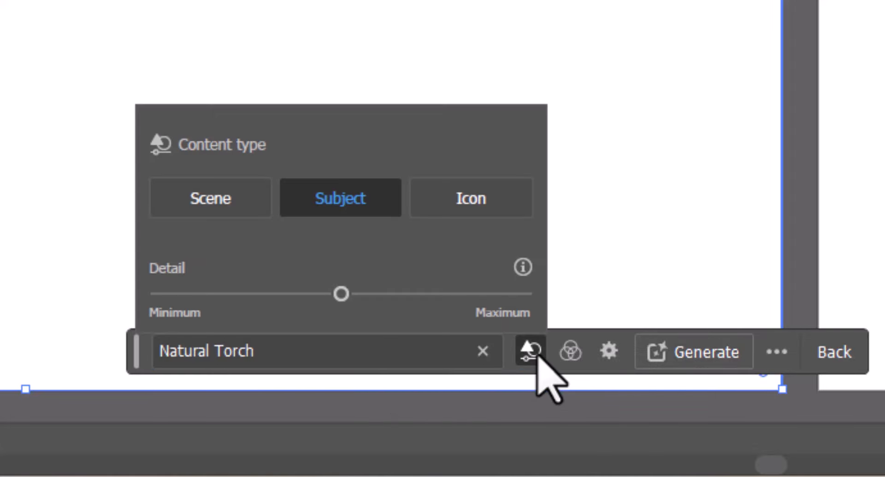
{"action": "left_click", "coordinate": [239, 209]}
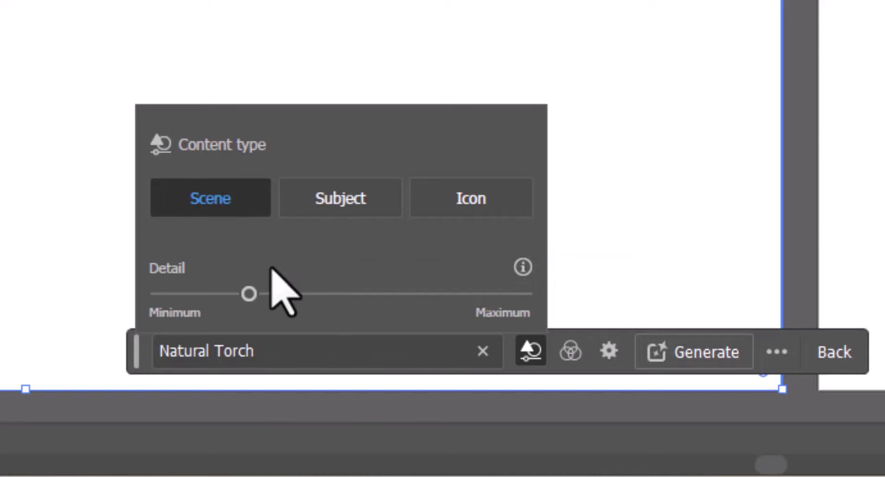
{"action": "left_click", "coordinate": [326, 352]}
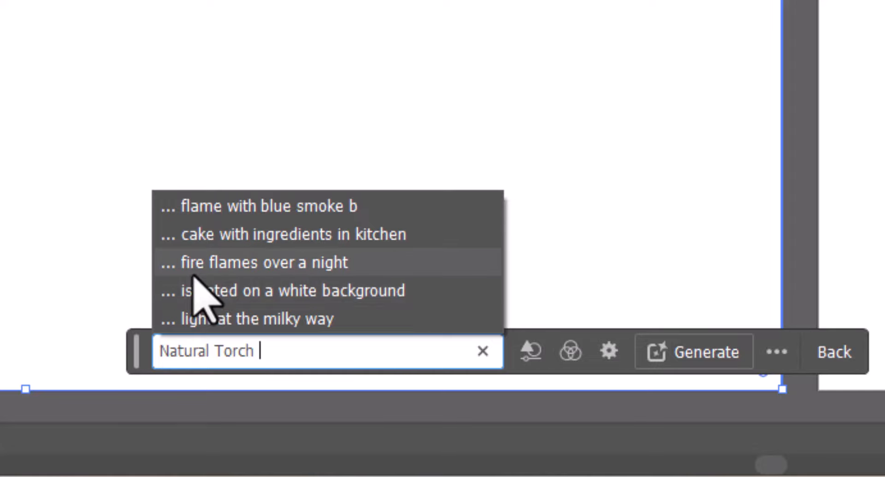
{"action": "left_click", "coordinate": [306, 267]}
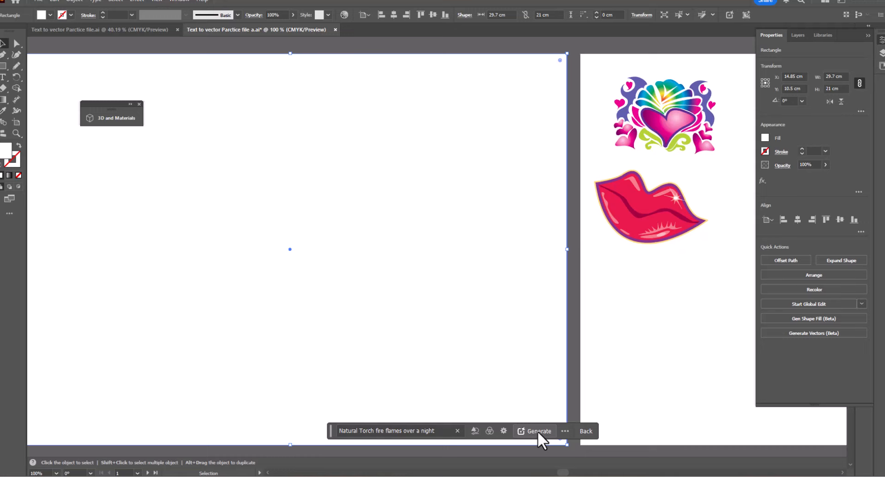
{"action": "left_click", "coordinate": [651, 385]}
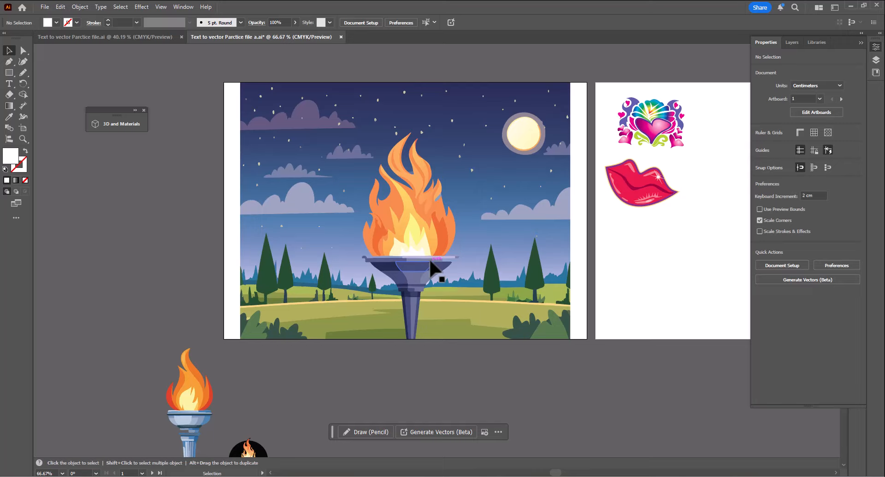
- Zoom in to inspect the generated night scene's paths up close, then zoom back out
{"action": "left_click", "coordinate": [431, 266]}
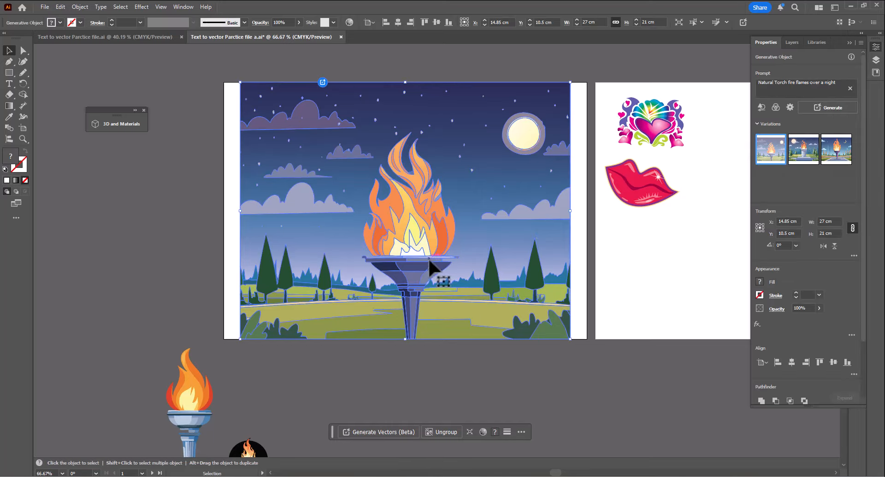
{"action": "left_click", "coordinate": [396, 361]}
{"action": "left_click", "coordinate": [411, 318]}
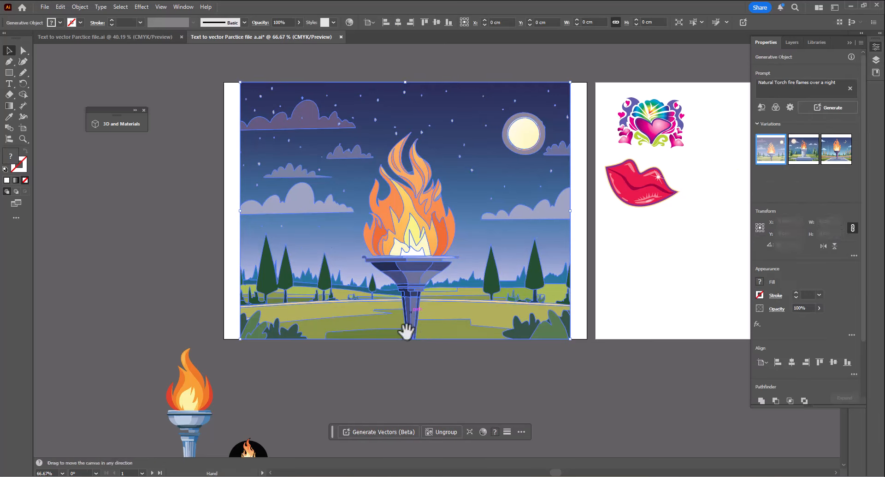
{"action": "scroll", "coordinate": [504, 358], "scroll_direction": "up", "scroll_amount": 5}
{"action": "scroll", "coordinate": [482, 303], "scroll_direction": "up", "scroll_amount": 5}
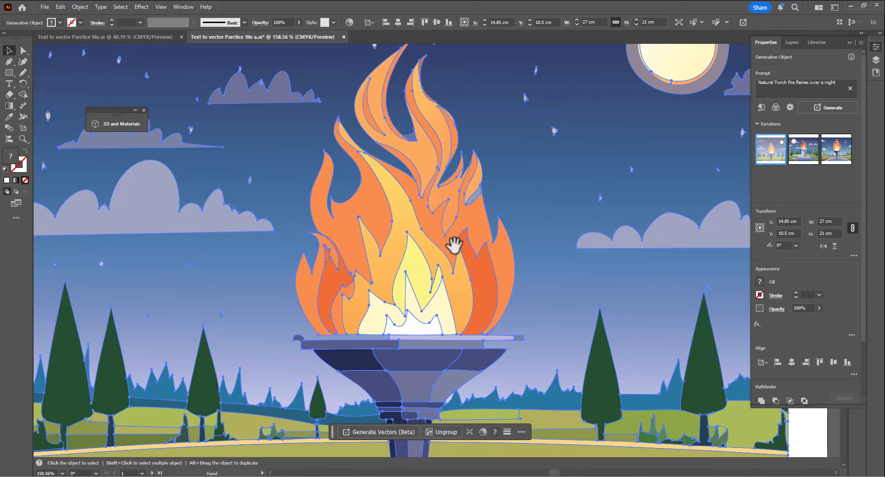
{"action": "scroll", "coordinate": [454, 244], "scroll_direction": "down", "scroll_amount": 5}
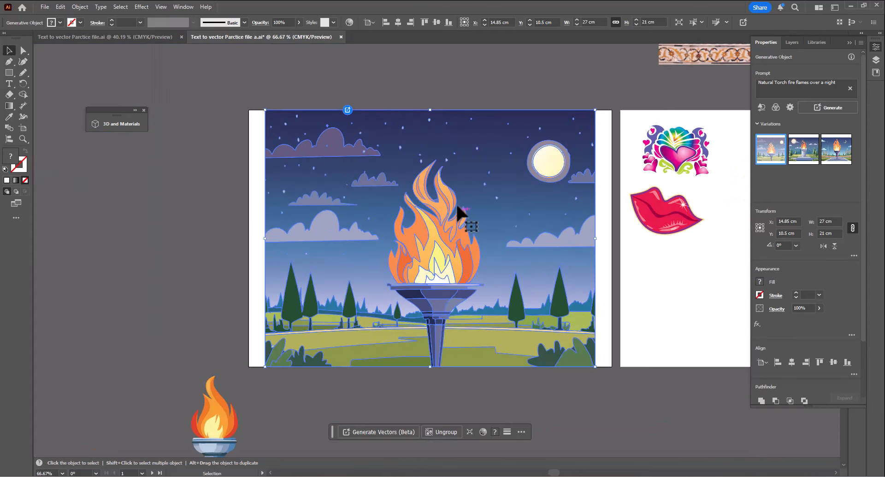
{"action": "left_click", "coordinate": [397, 82]}
{"action": "left_click", "coordinate": [379, 202]}
{"action": "left_click_drag", "start_coordinate": [454, 295], "coordinate": [441, 174]}
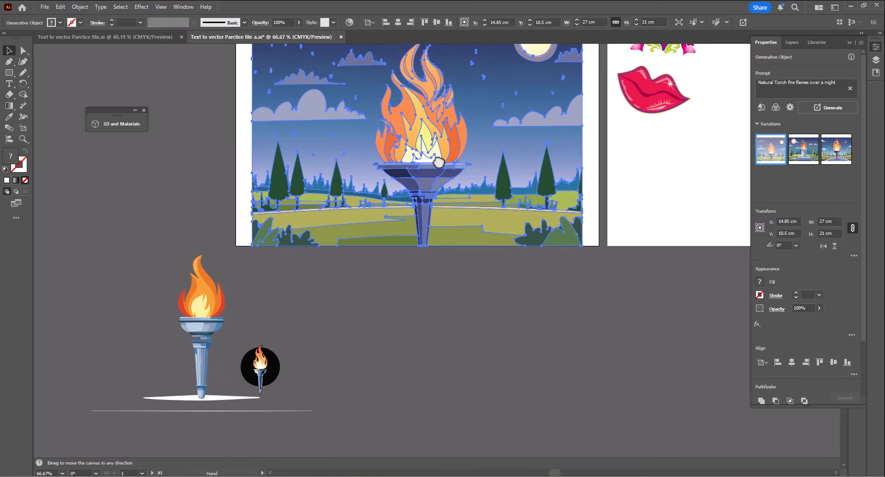
- Try to move the torch artwork below the artboard, then undo the move
{"action": "left_click", "coordinate": [409, 299]}
{"action": "left_click", "coordinate": [396, 191]}
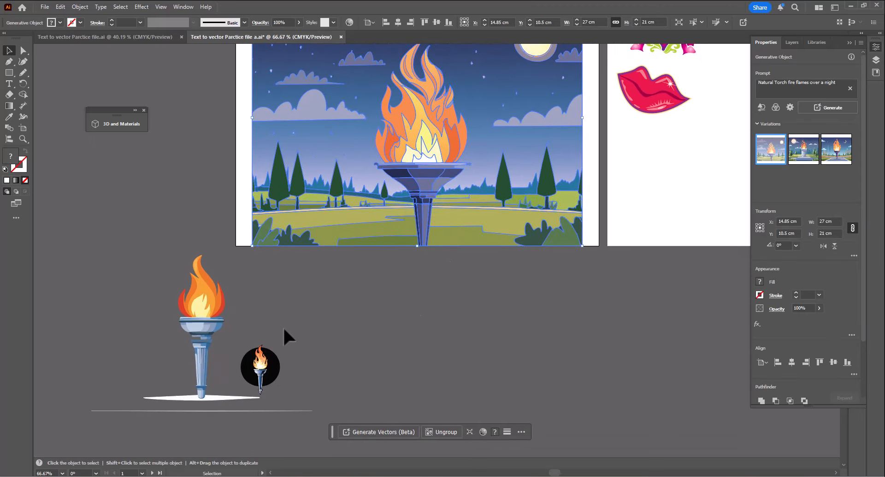
{"action": "left_click_drag", "start_coordinate": [205, 317], "coordinate": [172, 302]}
{"action": "key", "text": "ctrl+z"}
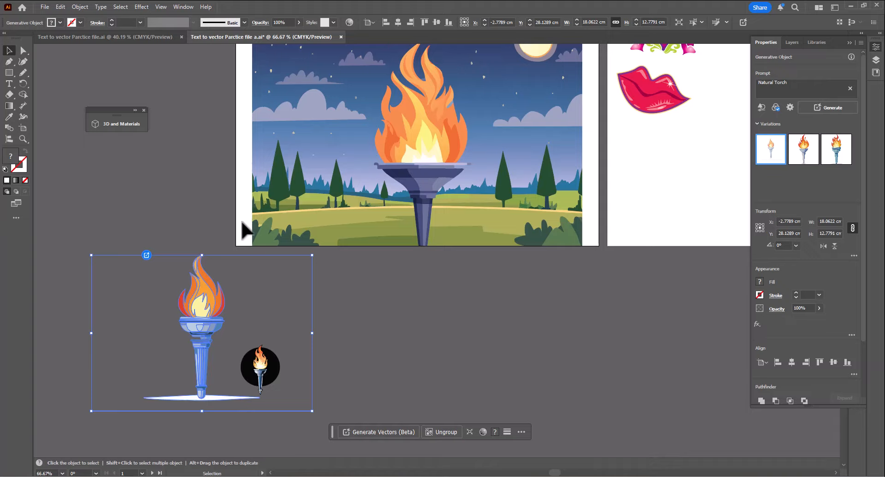
- Move the generated night scene off the artboard to the left
{"action": "left_click", "coordinate": [275, 378]}
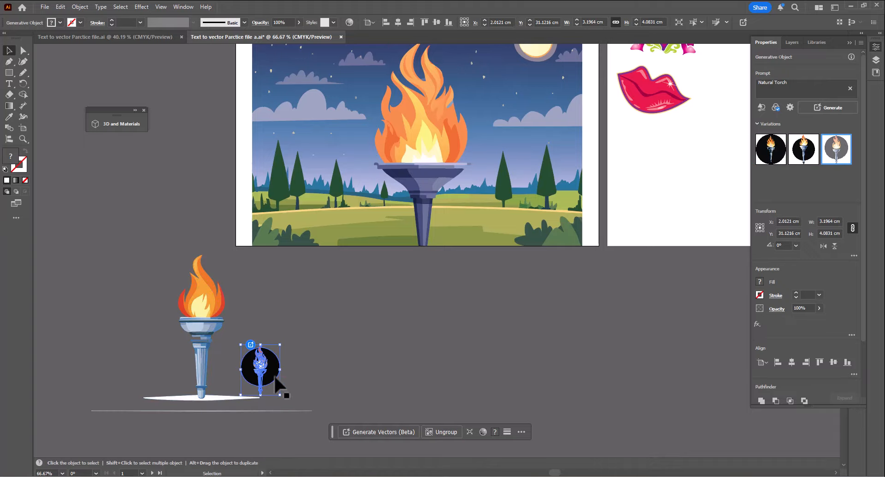
{"action": "left_click", "coordinate": [341, 290]}
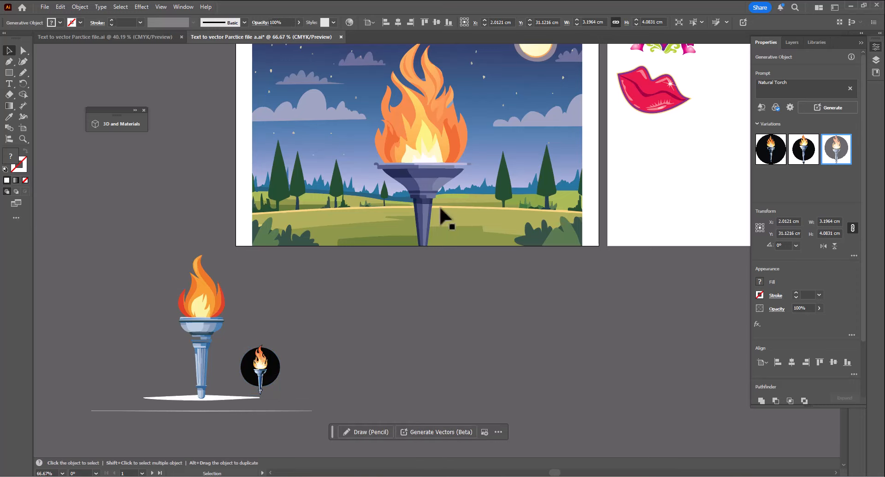
{"action": "left_click_drag", "start_coordinate": [439, 206], "coordinate": [38, 206]}
{"action": "left_click", "coordinate": [364, 145]}
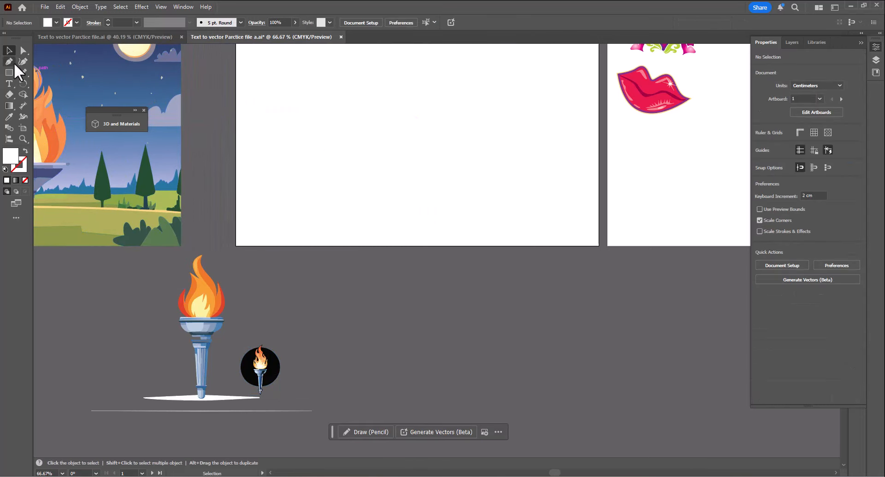
- Draw a closed teardrop-shaped path about 7.4 × 8.2 cm on the empty artboard with the Curvature tool
{"action": "left_click", "coordinate": [24, 61]}
{"action": "left_click", "coordinate": [380, 77]}
{"action": "left_click", "coordinate": [425, 66]}
{"action": "left_click", "coordinate": [469, 108]}
{"action": "left_click", "coordinate": [448, 164]}
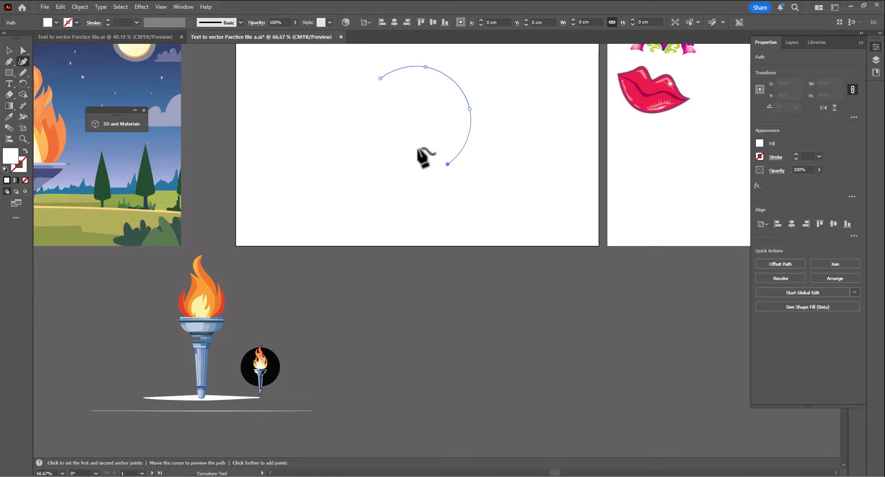
{"action": "left_click", "coordinate": [396, 135]}
{"action": "left_click", "coordinate": [407, 107]}
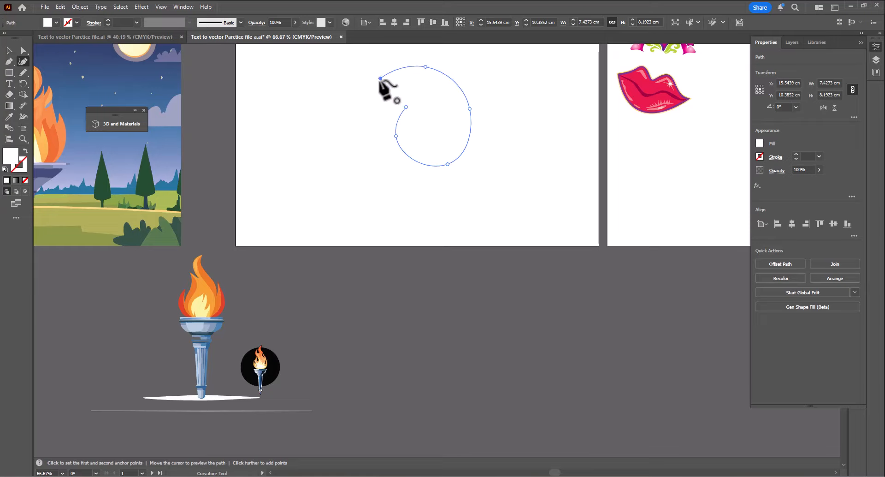
{"action": "left_click", "coordinate": [380, 78]}
{"action": "key", "text": "v"}
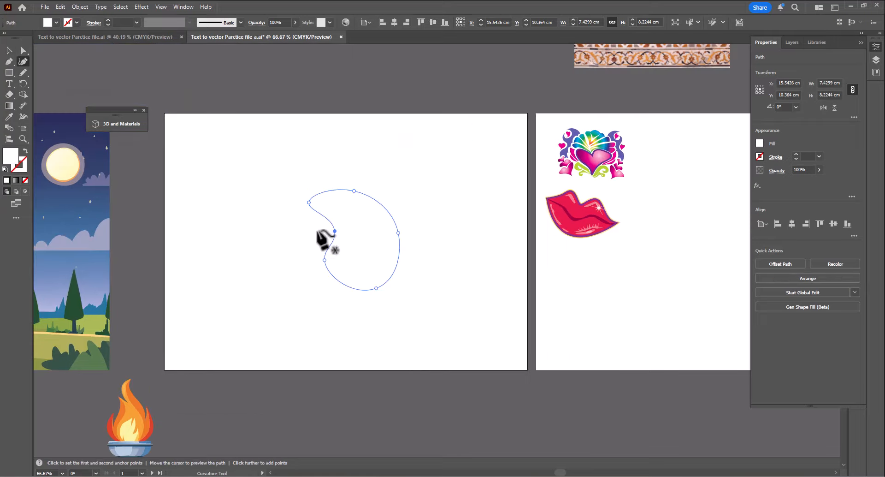
{"action": "left_click", "coordinate": [309, 201]}
{"action": "key", "text": "v"}
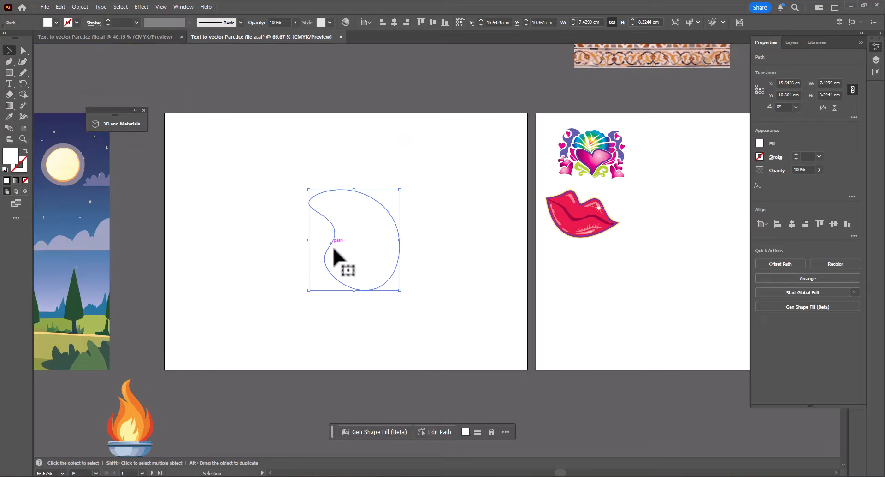
- Fill the teardrop shape with Gen Shape Fill (Beta) using the prompt "natural Torch"
{"action": "left_click_drag", "start_coordinate": [395, 331], "coordinate": [365, 303]}
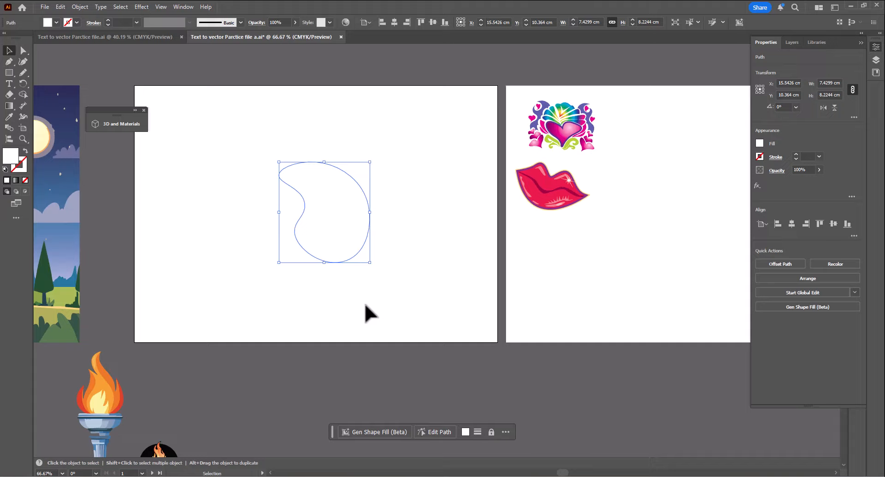
{"action": "left_click", "coordinate": [385, 433]}
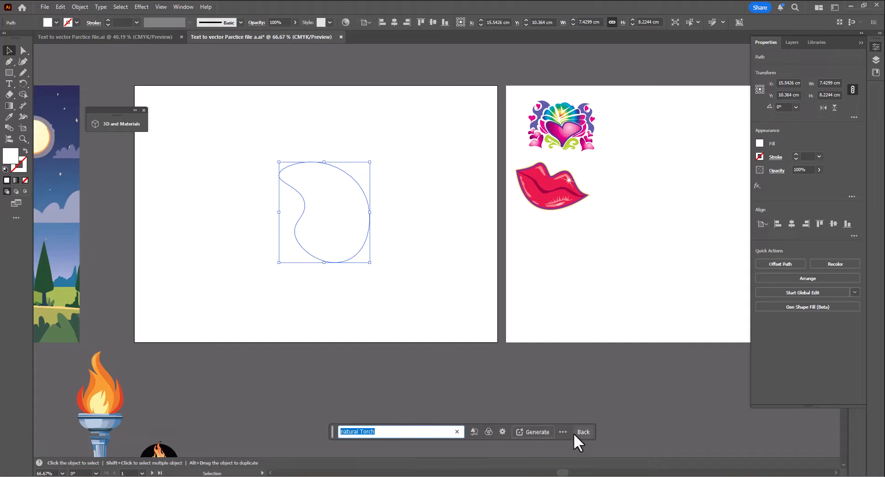
{"action": "left_click", "coordinate": [541, 435]}
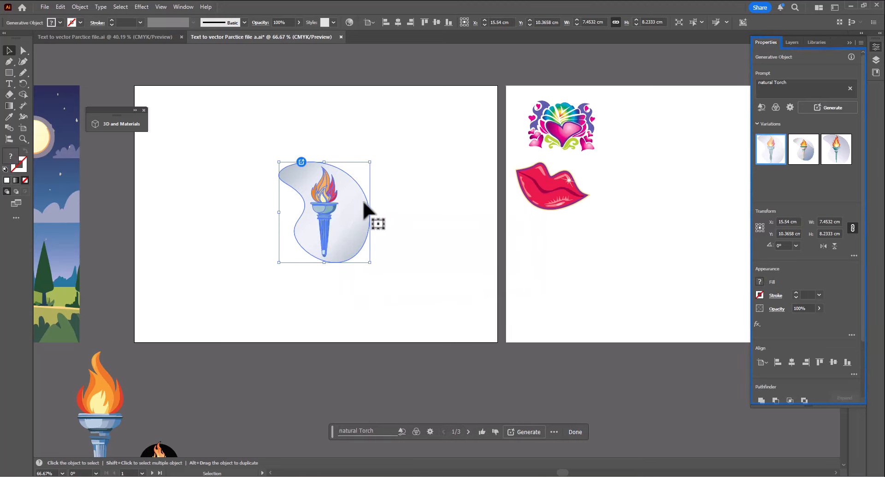
- Select the filled teardrop and switch it to the second shape-fill variation
{"action": "left_click_drag", "start_coordinate": [333, 173], "coordinate": [493, 295]}
{"action": "left_click_drag", "start_coordinate": [421, 313], "coordinate": [357, 203]}
{"action": "left_click", "coordinate": [469, 199]}
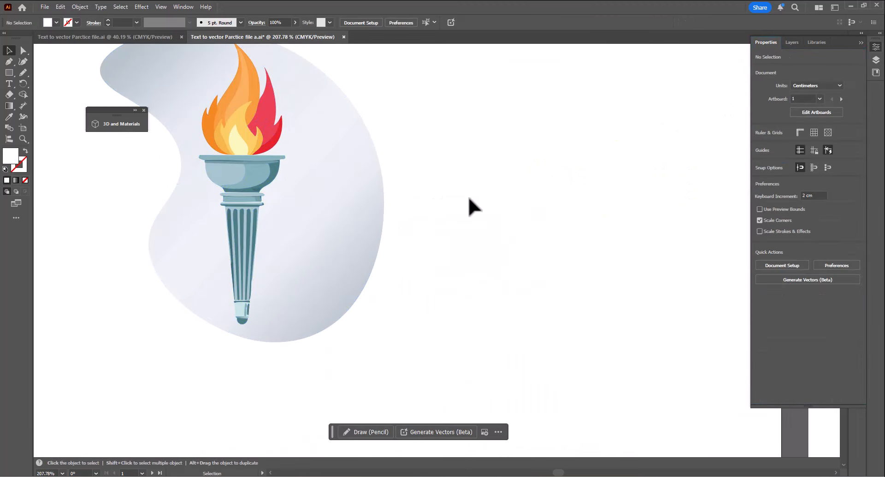
{"action": "left_click", "coordinate": [392, 215]}
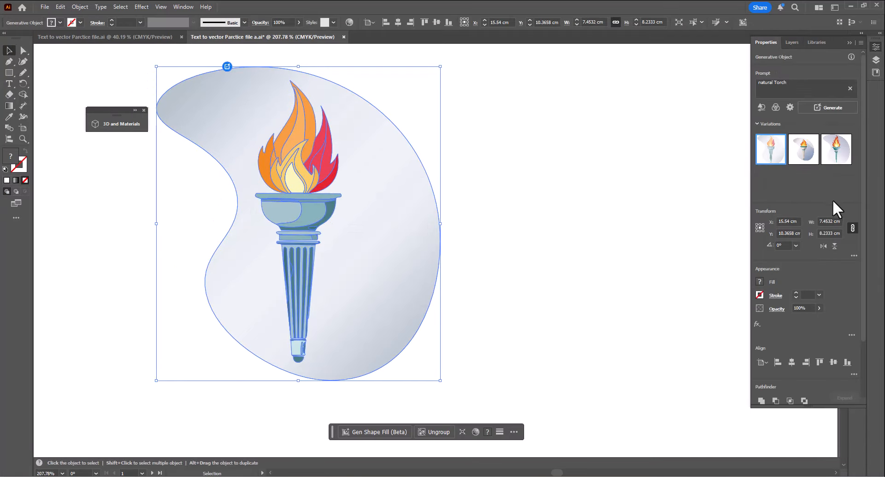
{"action": "left_click", "coordinate": [803, 150]}
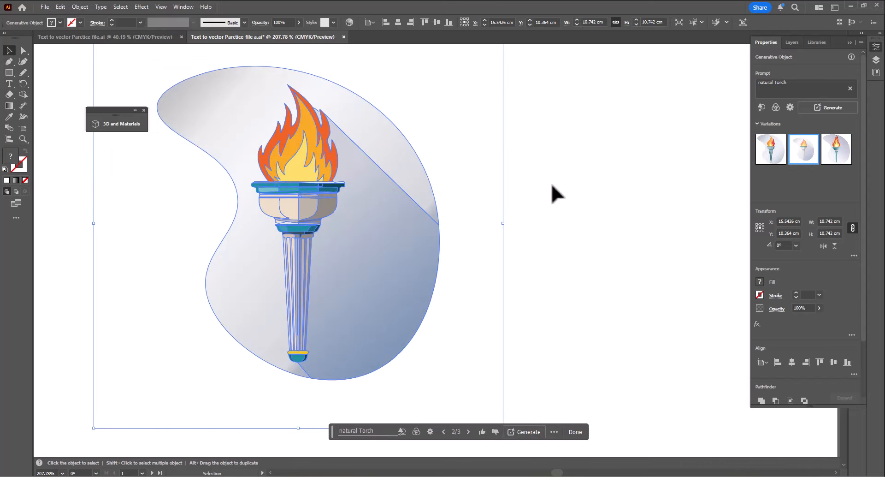
{"action": "left_click", "coordinate": [424, 119]}
{"action": "left_click", "coordinate": [316, 217]}
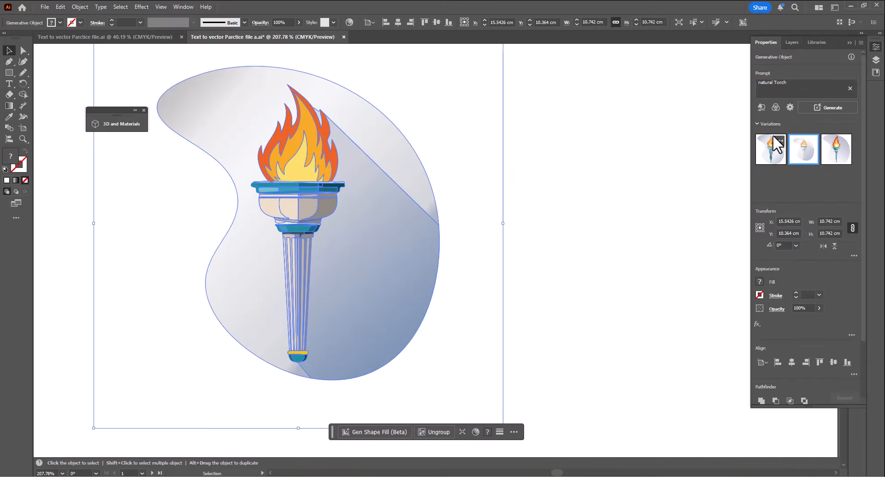
{"action": "left_click", "coordinate": [387, 412]}
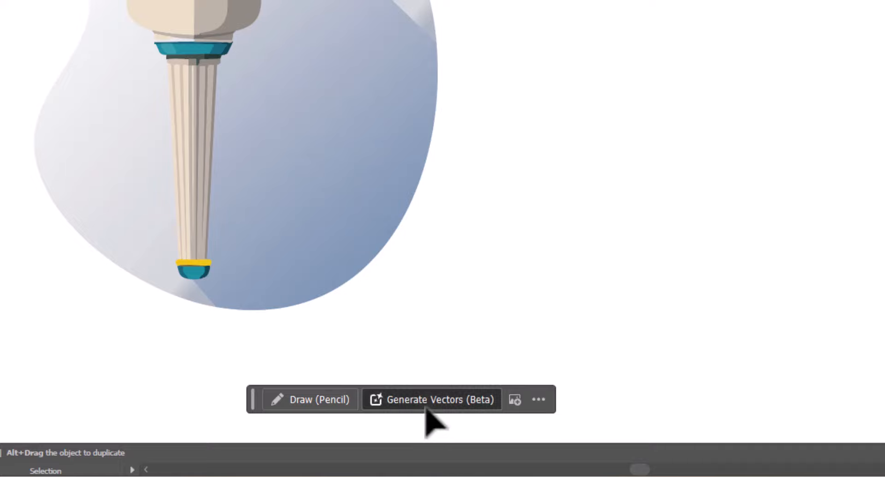
{"action": "left_click", "coordinate": [430, 433]}
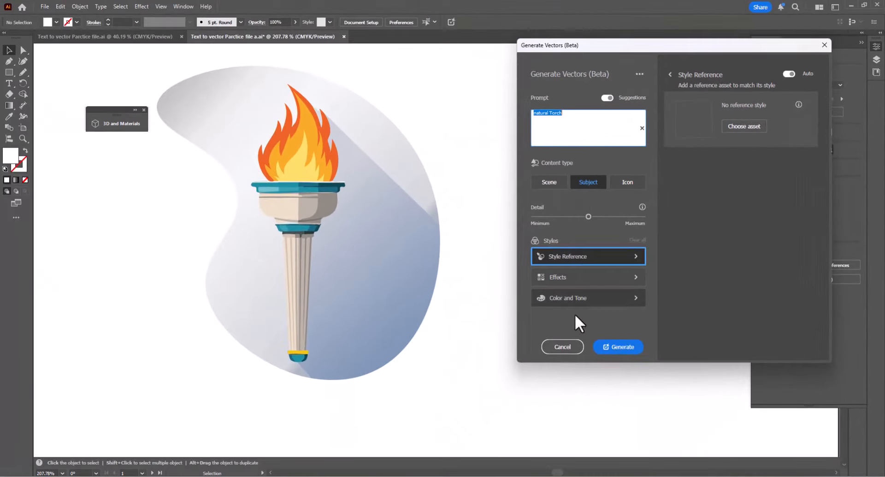
{"action": "left_click", "coordinate": [568, 346]}
- Select the heart and lips artwork on the second artboard and inspect its paths up close
{"action": "left_click_drag", "start_coordinate": [545, 280], "coordinate": [137, 268]}
{"action": "left_click_drag", "start_coordinate": [508, 299], "coordinate": [160, 263]}
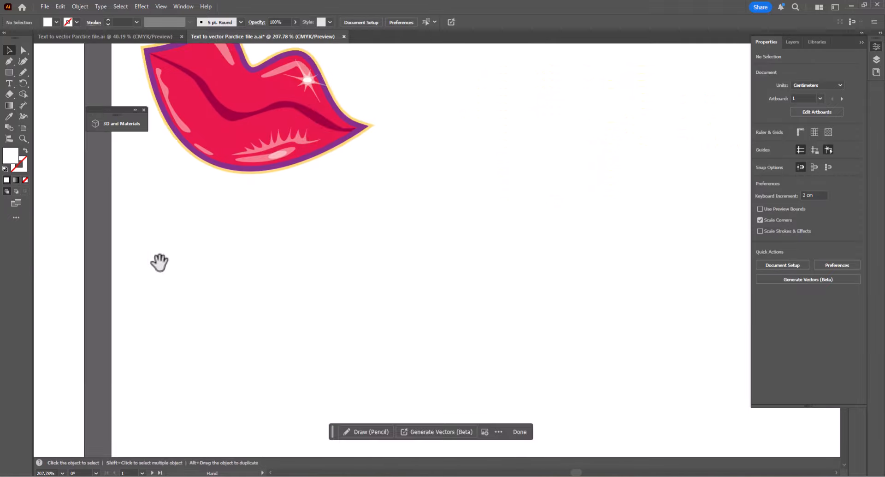
{"action": "left_click_drag", "start_coordinate": [482, 267], "coordinate": [358, 277]}
{"action": "left_click_drag", "start_coordinate": [513, 257], "coordinate": [352, 289]}
{"action": "left_click_drag", "start_coordinate": [432, 285], "coordinate": [459, 296]}
{"action": "key", "text": "Tab"}
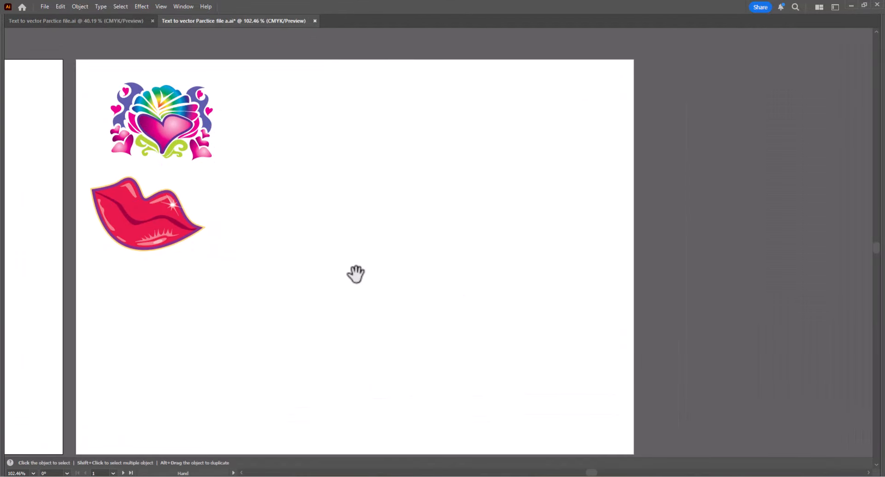
{"action": "left_click", "coordinate": [190, 136]}
{"action": "left_click", "coordinate": [344, 161]}
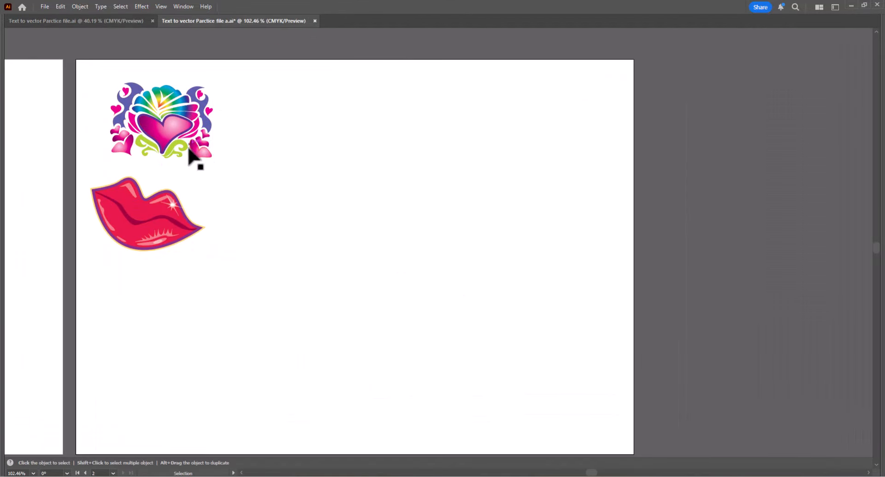
{"action": "left_click", "coordinate": [154, 234]}
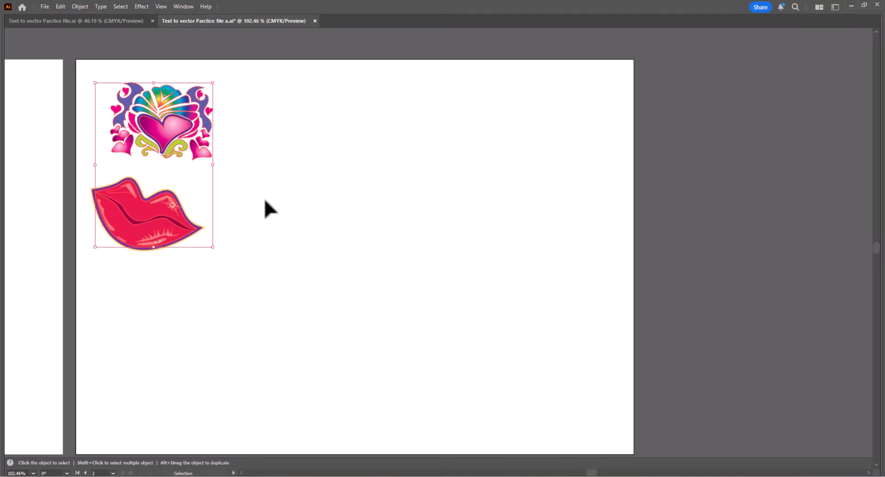
{"action": "key", "text": "Tab"}
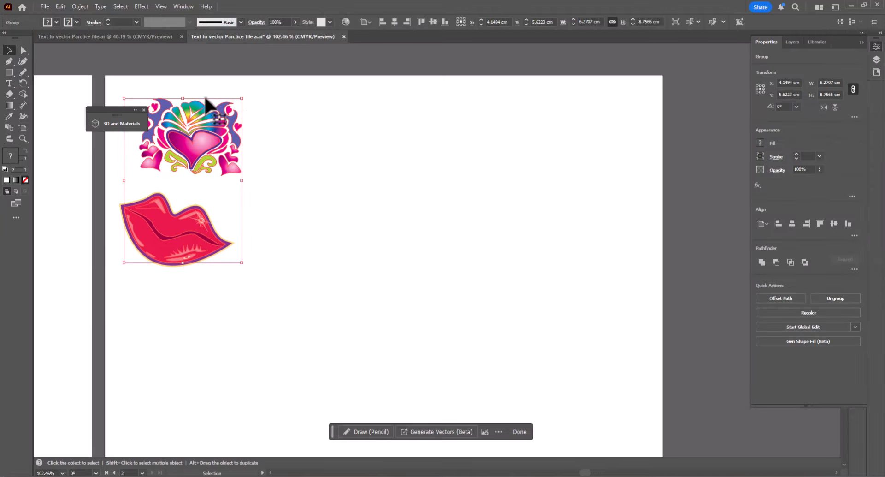
{"action": "left_click_drag", "start_coordinate": [259, 160], "coordinate": [407, 267]}
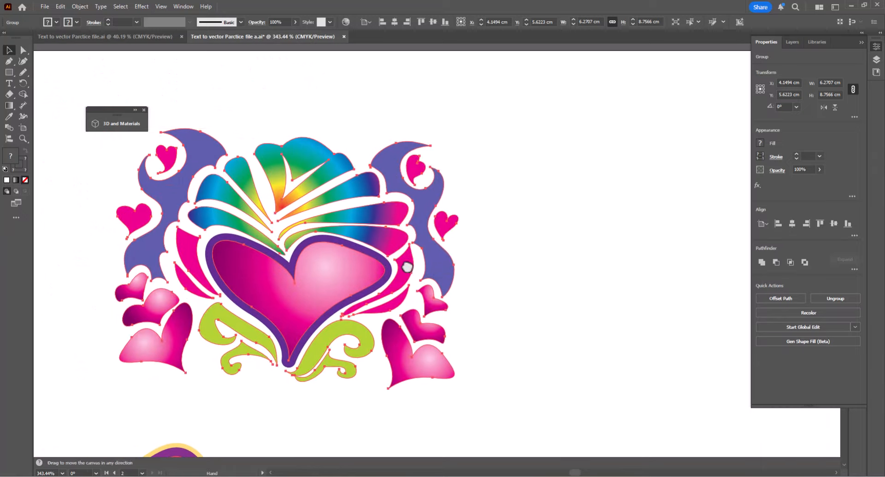
{"action": "scroll", "coordinate": [323, 209], "scroll_direction": "down", "scroll_amount": 10}
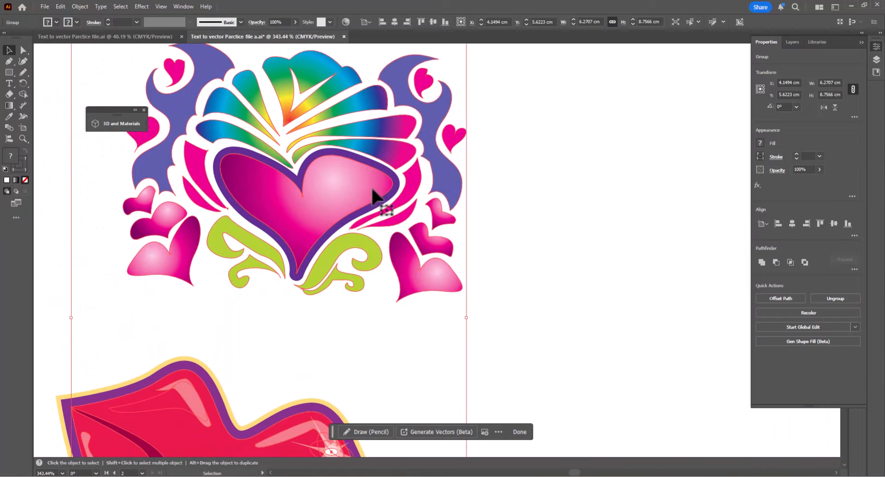
{"action": "left_click_drag", "start_coordinate": [322, 157], "coordinate": [321, 153]}
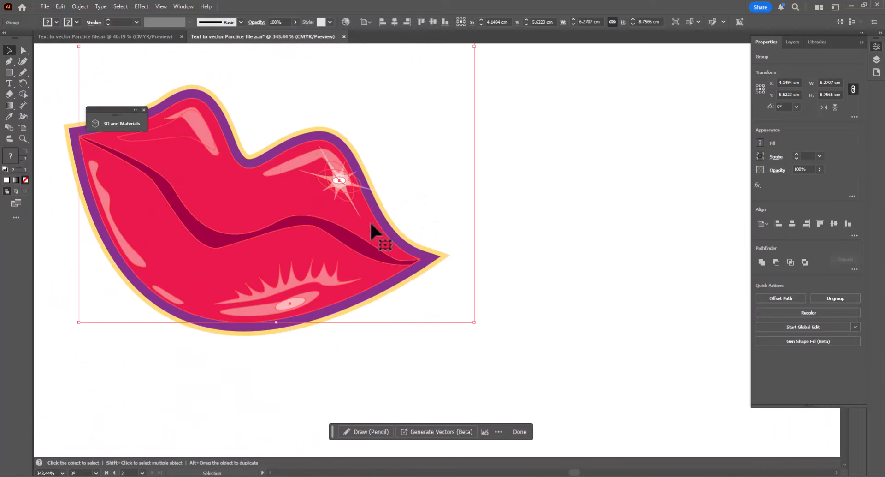
{"action": "scroll", "coordinate": [321, 175], "scroll_direction": "down", "scroll_amount": 4}
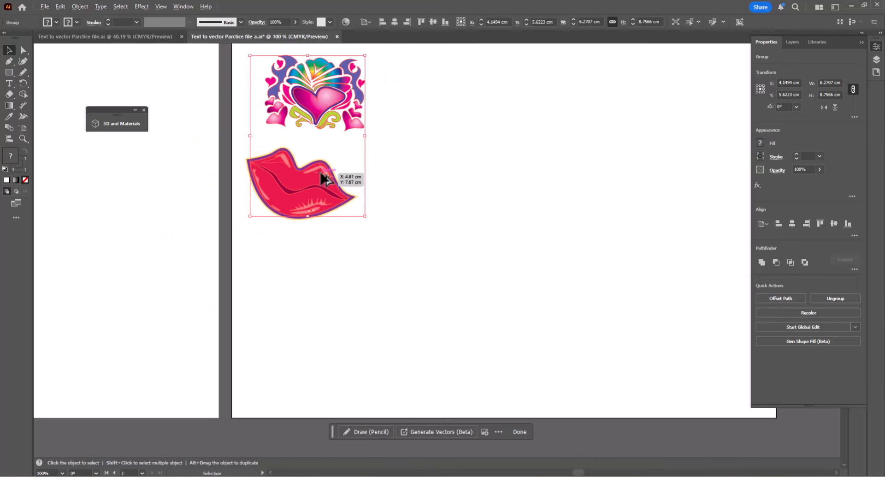
{"action": "left_click_drag", "start_coordinate": [416, 215], "coordinate": [224, 248]}
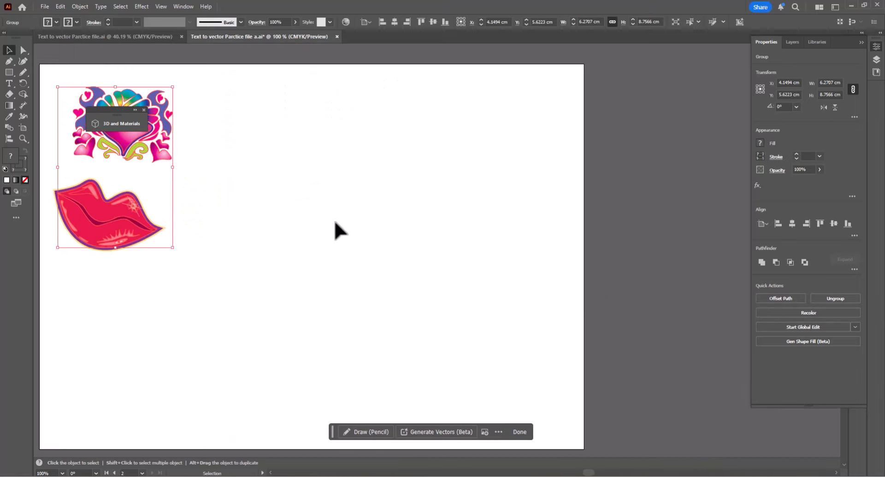
{"action": "left_click", "coordinate": [10, 72]}
{"action": "left_click_drag", "start_coordinate": [257, 209], "coordinate": [404, 240]}
{"action": "key", "text": "v"}
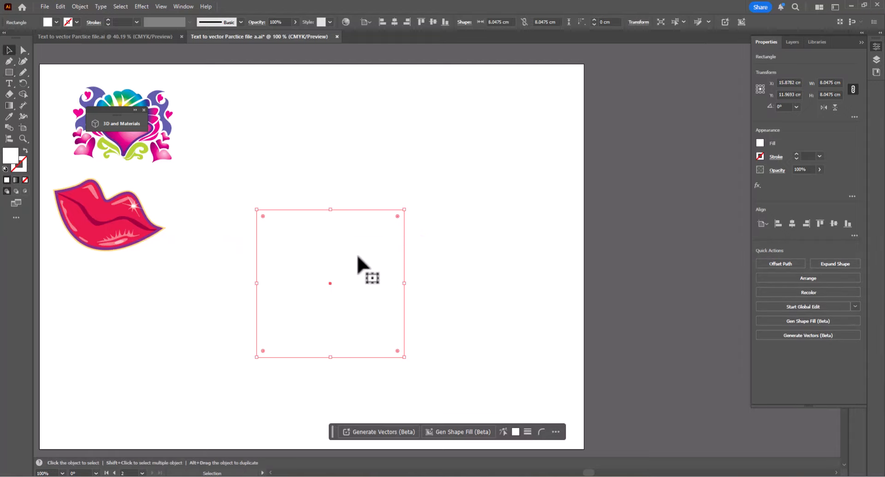
{"action": "left_click_drag", "start_coordinate": [328, 281], "coordinate": [316, 275]}
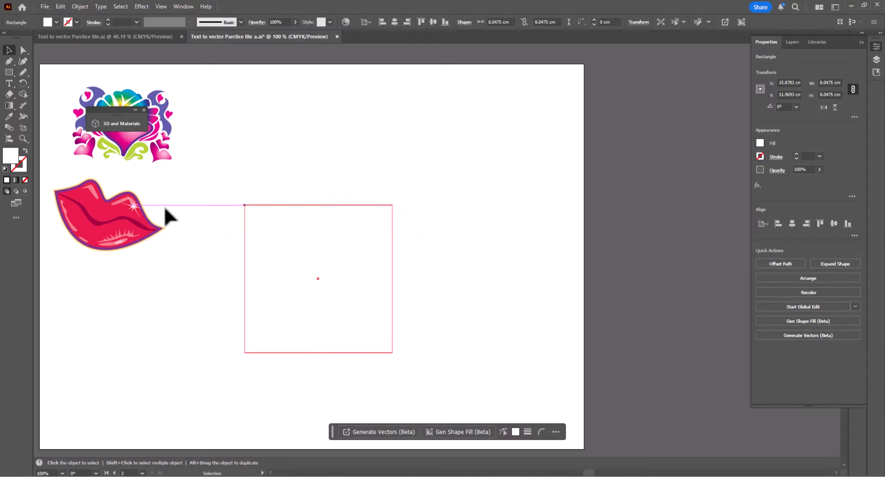
{"action": "key", "text": "Delete"}
- Draw a square rectangle about 7.4 × 7.4 cm on the second artboard with the Rectangle tool
{"action": "key", "text": "m"}
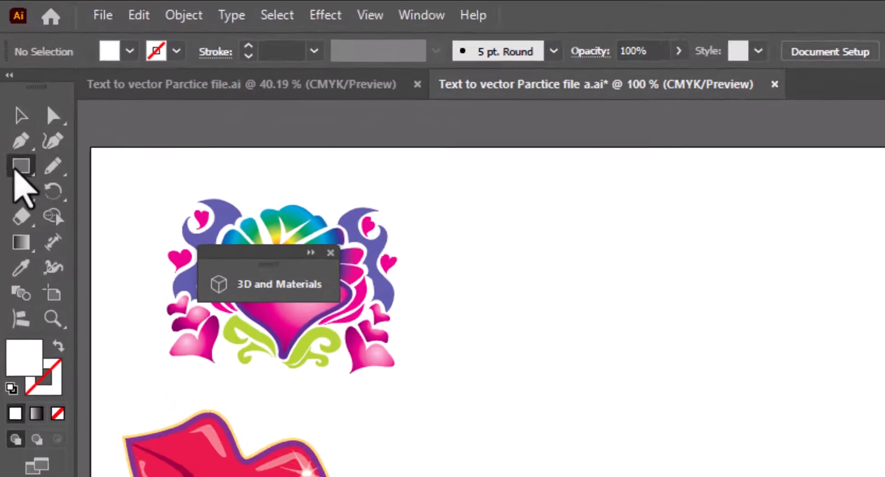
{"action": "left_click", "coordinate": [9, 79]}
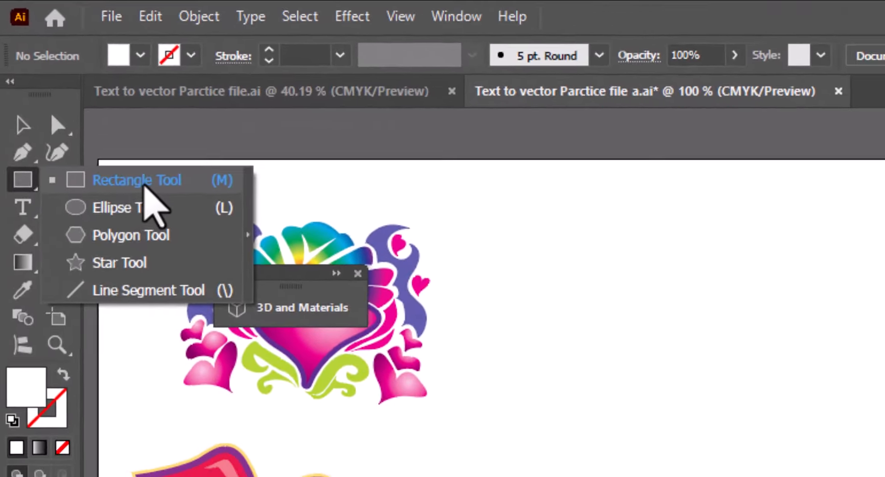
{"action": "left_click", "coordinate": [64, 79]}
{"action": "left_click_drag", "start_coordinate": [270, 265], "coordinate": [433, 310]}
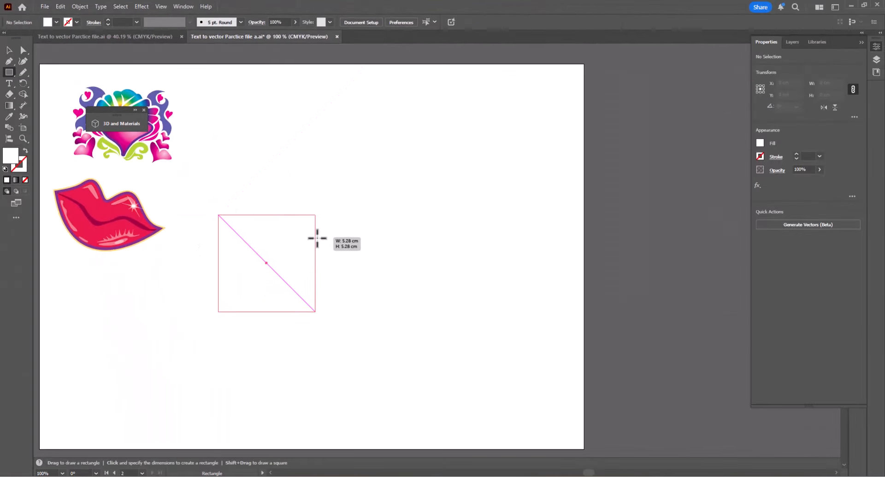
{"action": "left_click_drag", "start_coordinate": [350, 251], "coordinate": [353, 253]}
{"action": "key", "text": "v"}
{"action": "left_click_drag", "start_coordinate": [302, 280], "coordinate": [340, 245]}
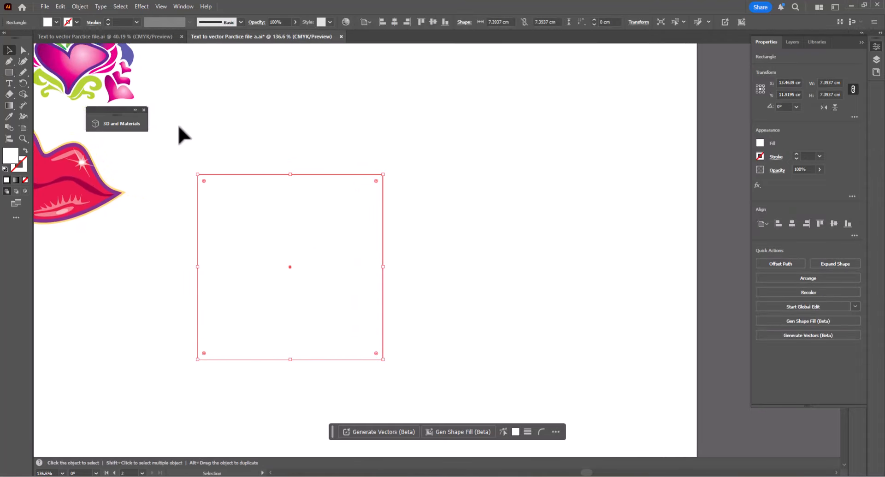
{"action": "left_click", "coordinate": [144, 109]}
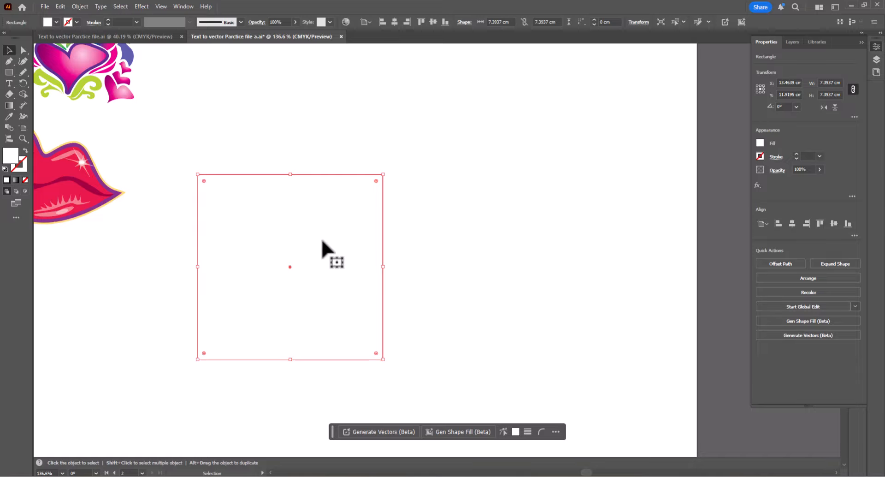
{"action": "left_click_drag", "start_coordinate": [308, 262], "coordinate": [306, 240]}
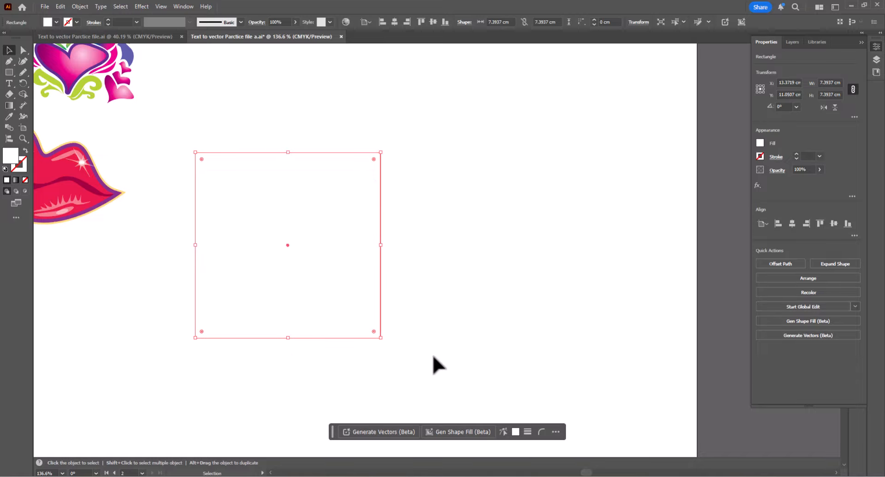
- Generate vectors inside the square using the prompt "natural Torch"
{"action": "left_click", "coordinate": [389, 432]}
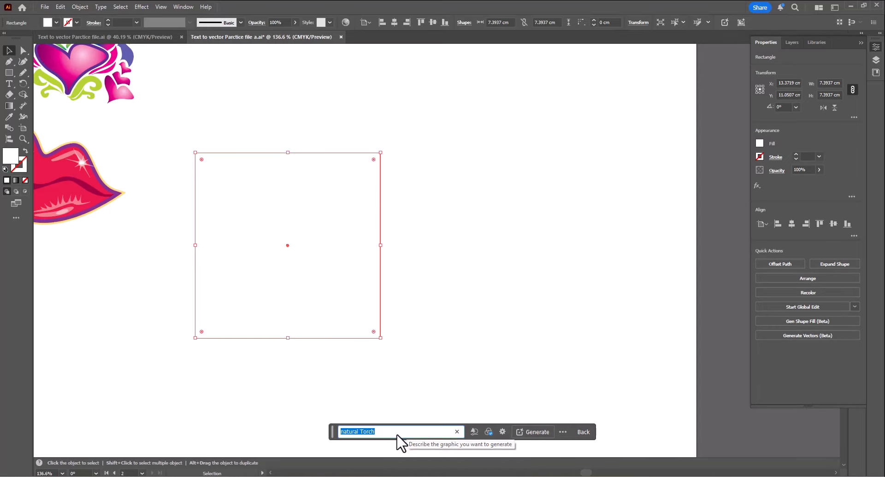
{"action": "left_click", "coordinate": [532, 432]}
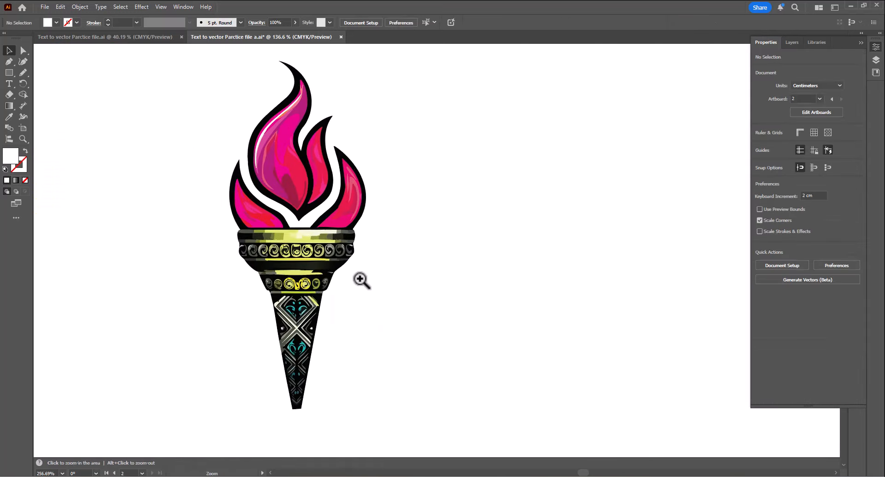
{"action": "left_click_drag", "start_coordinate": [360, 279], "coordinate": [428, 291]}
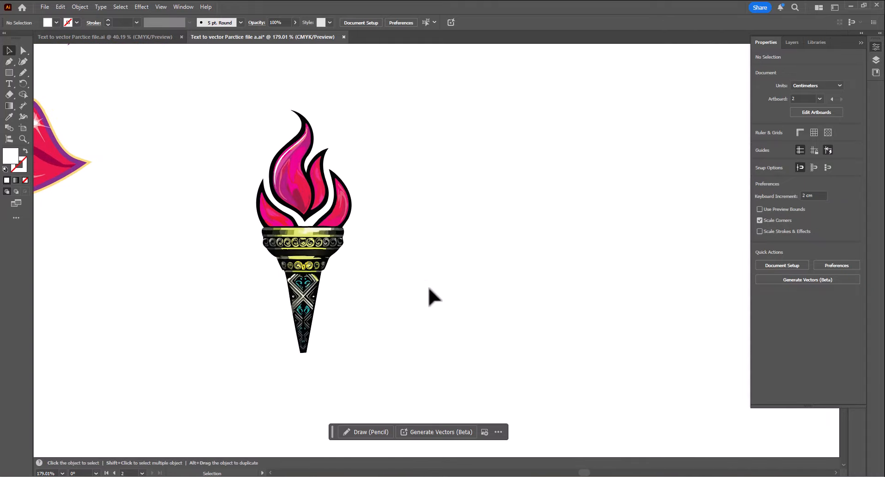
{"action": "left_click_drag", "start_coordinate": [428, 290], "coordinate": [393, 304]}
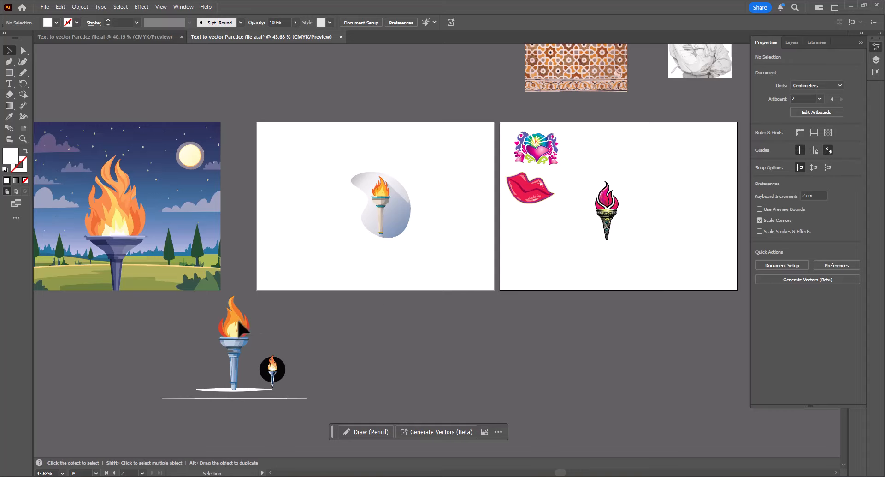
- Zoom and pan across both artboards to review the generated torch artworks
{"action": "left_click", "coordinate": [187, 276]}
{"action": "left_click", "coordinate": [315, 274]}
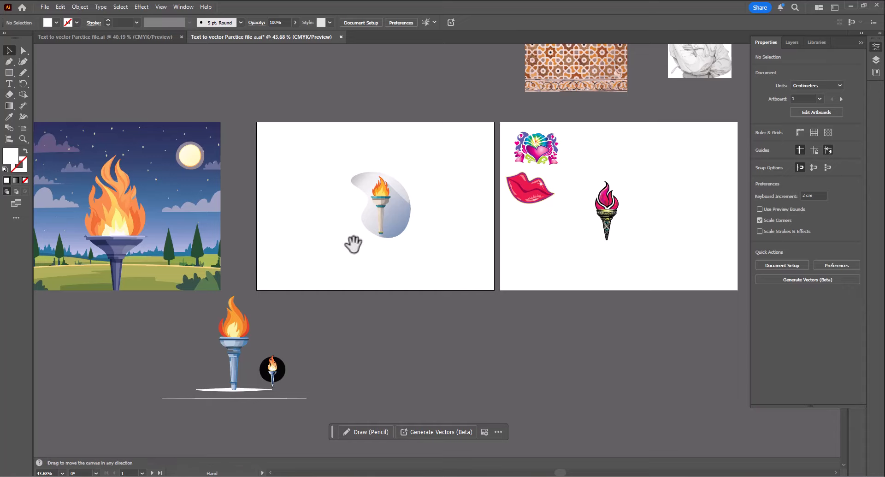
{"action": "left_click_drag", "start_coordinate": [352, 243], "coordinate": [286, 241]}
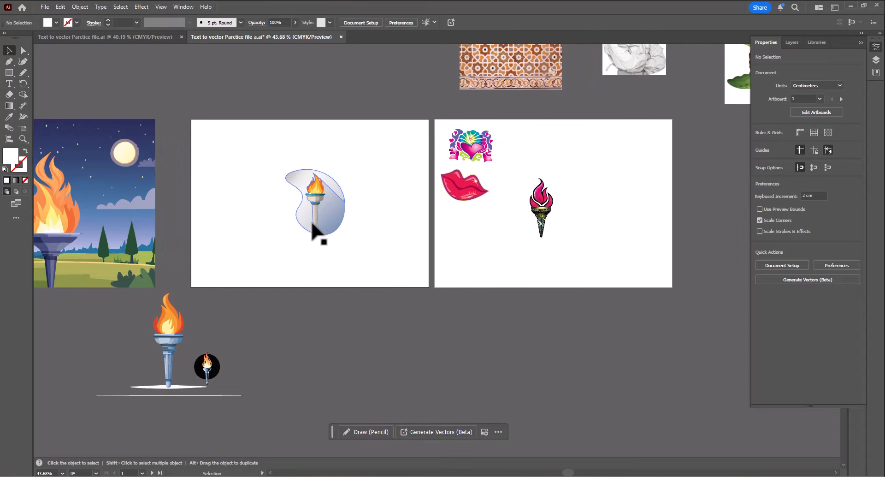
{"action": "left_click_drag", "start_coordinate": [317, 212], "coordinate": [263, 265]}
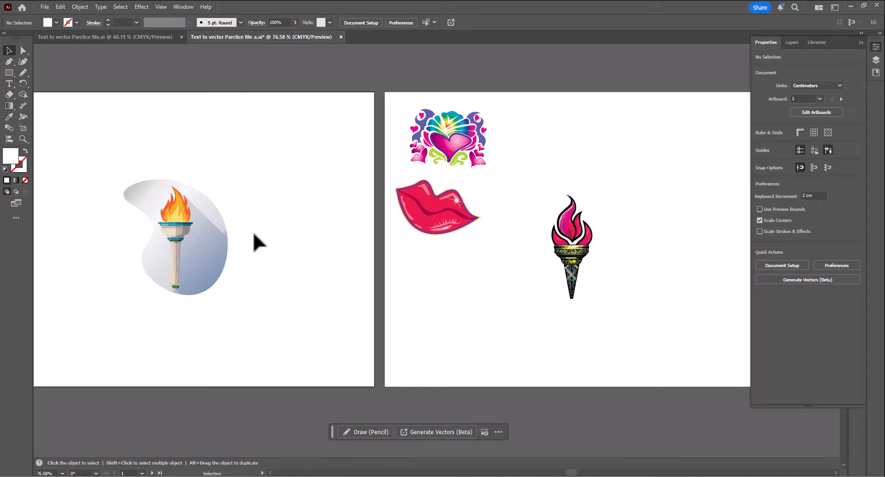
{"action": "left_click_drag", "start_coordinate": [562, 244], "coordinate": [325, 288]}
{"action": "left_click_drag", "start_coordinate": [319, 291], "coordinate": [419, 327]}
{"action": "left_click", "coordinate": [371, 221]}
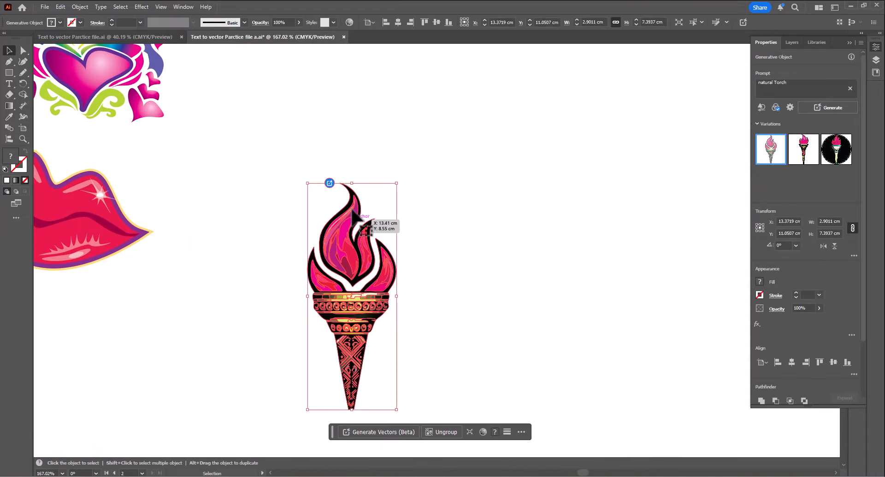
{"action": "left_click", "coordinate": [460, 203]}
{"action": "left_click_drag", "start_coordinate": [395, 297], "coordinate": [312, 331]}
{"action": "left_click_drag", "start_coordinate": [313, 333], "coordinate": [344, 264]}
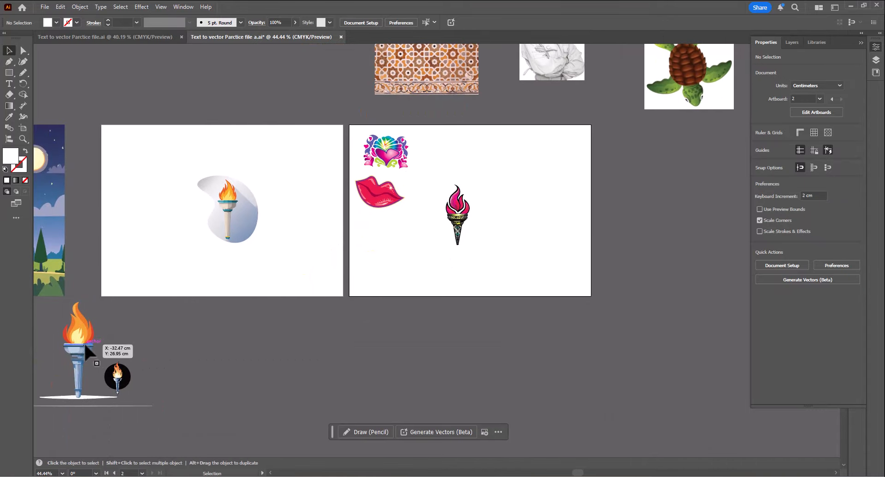
{"action": "left_click_drag", "start_coordinate": [79, 363], "coordinate": [499, 229]}
{"action": "key", "text": "ctrl+z"}
{"action": "left_click_drag", "start_coordinate": [188, 352], "coordinate": [491, 226]}
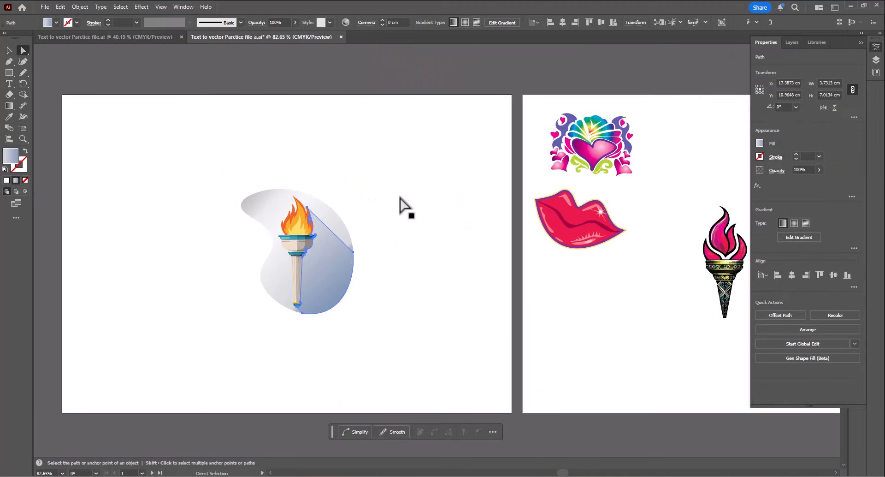
{"action": "left_click", "coordinate": [400, 197]}
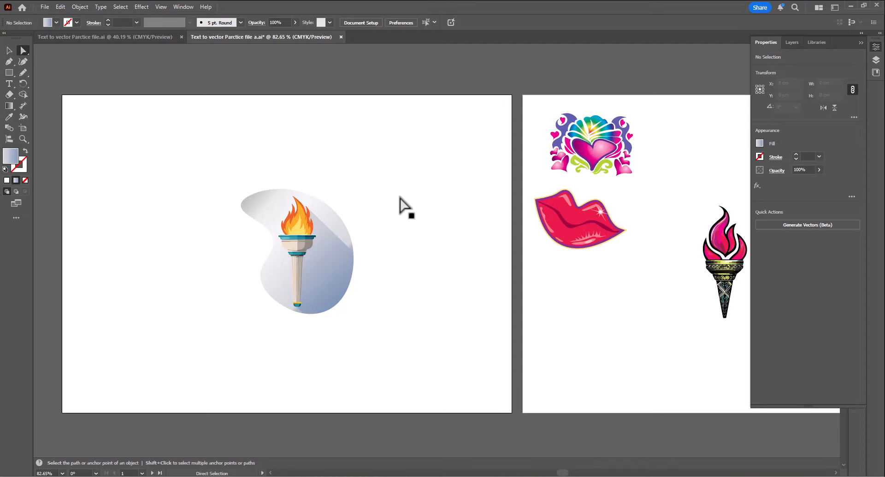
{"action": "key", "text": "space"}
{"action": "left_click_drag", "start_coordinate": [400, 196], "coordinate": [20, 200]}
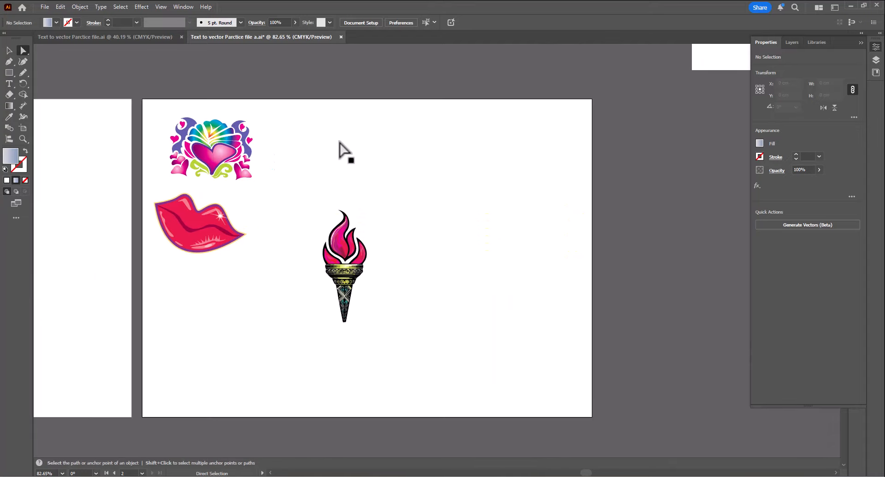
{"action": "scroll", "coordinate": [339, 142], "scroll_direction": "up", "scroll_amount": 2}
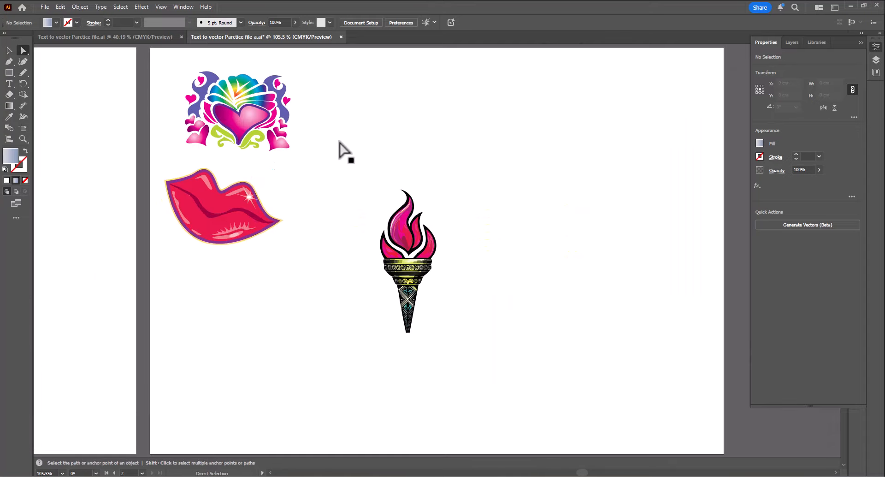
{"action": "key", "text": "v"}
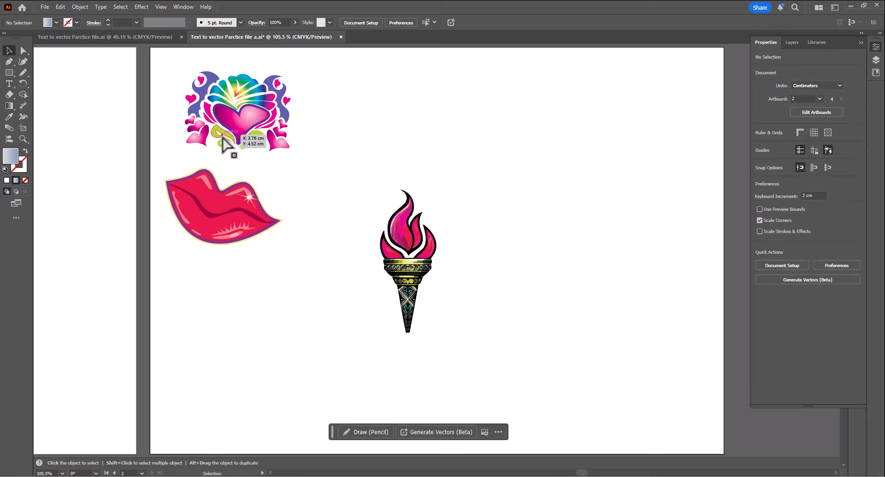
- Move the generated pink torch upward about 2 cm on the second artboard
{"action": "left_click", "coordinate": [237, 138]}
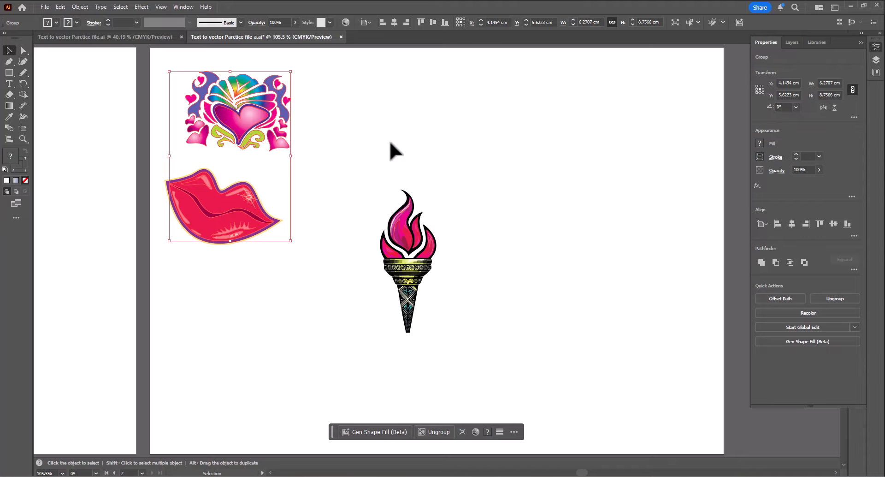
{"action": "left_click", "coordinate": [496, 201]}
{"action": "scroll", "coordinate": [423, 257], "scroll_direction": "up", "scroll_amount": 2}
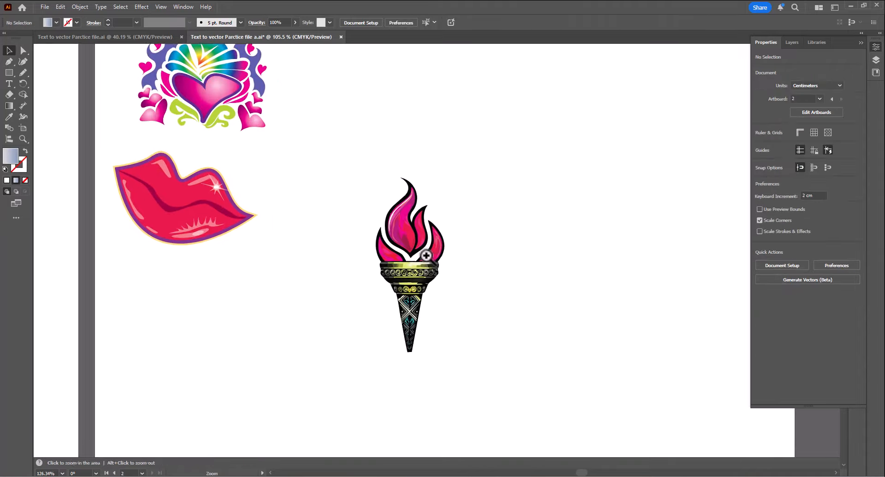
{"action": "left_click_drag", "start_coordinate": [425, 258], "coordinate": [459, 311]}
{"action": "left_click_drag", "start_coordinate": [439, 277], "coordinate": [347, 184]}
{"action": "left_click_drag", "start_coordinate": [217, 174], "coordinate": [278, 207]}
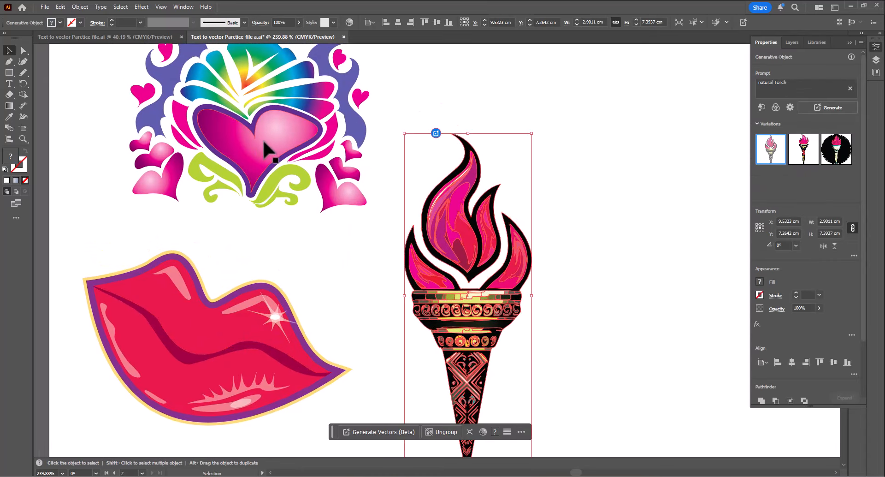
{"action": "left_click", "coordinate": [323, 254]}
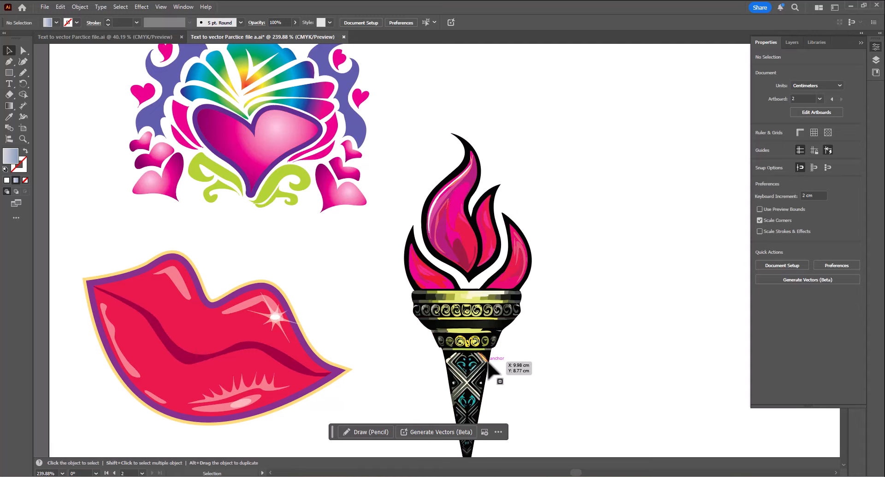
{"action": "left_click_drag", "start_coordinate": [495, 344], "coordinate": [492, 257]}
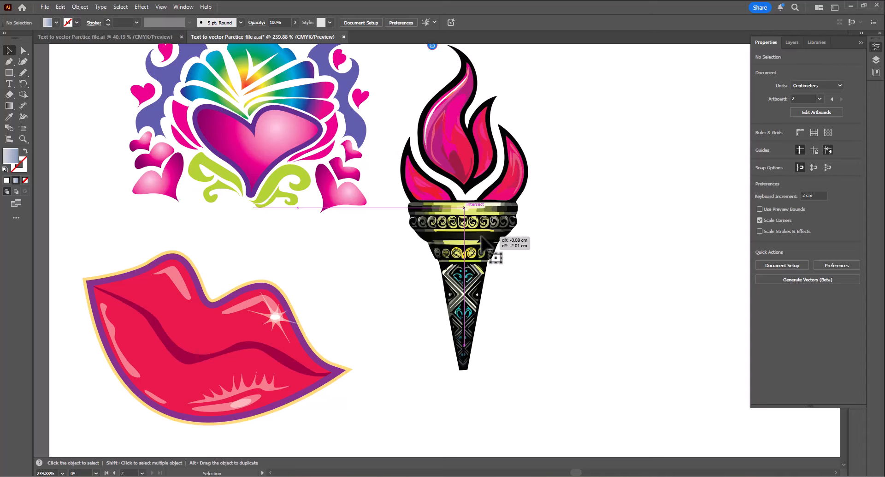
{"action": "left_click", "coordinate": [544, 232]}
{"action": "left_click_drag", "start_coordinate": [555, 226], "coordinate": [545, 258]}
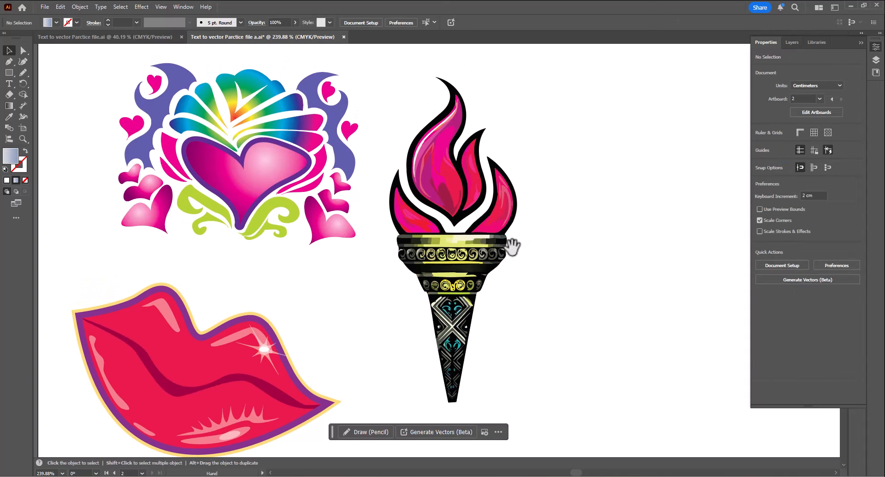
- Duplicate the pink torch to its right and switch the copy to the second variation
{"action": "left_click", "coordinate": [428, 201]}
{"action": "scroll", "coordinate": [346, 267], "scroll_direction": "right", "scroll_amount": 4}
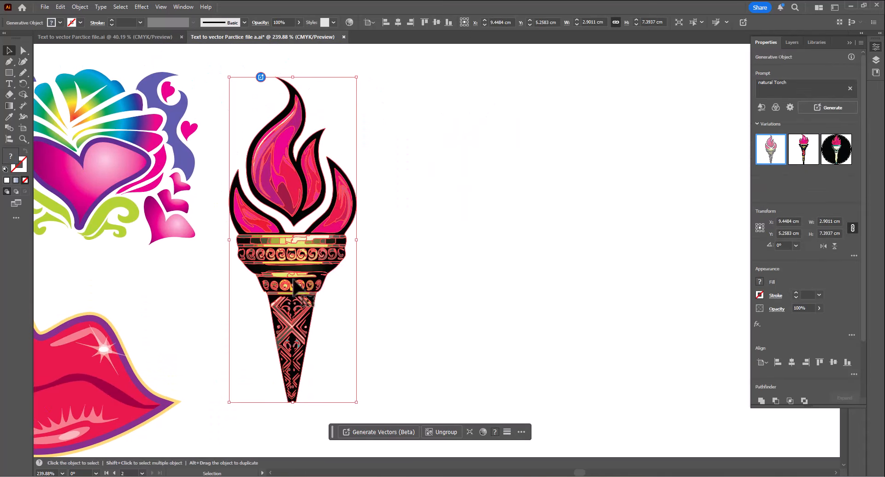
{"action": "left_click_drag", "start_coordinate": [299, 288], "coordinate": [444, 288]}
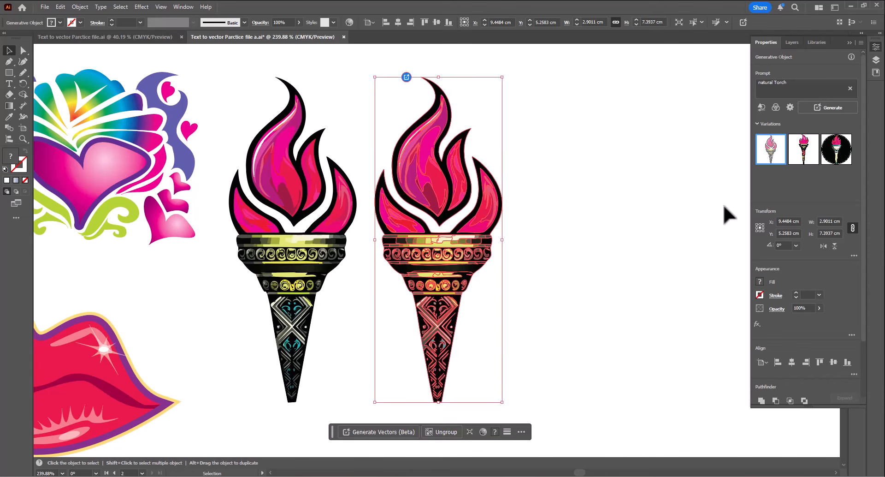
{"action": "left_click", "coordinate": [798, 159]}
- Duplicate the torch again further right and switch this copy to the third variation
{"action": "left_click", "coordinate": [618, 233]}
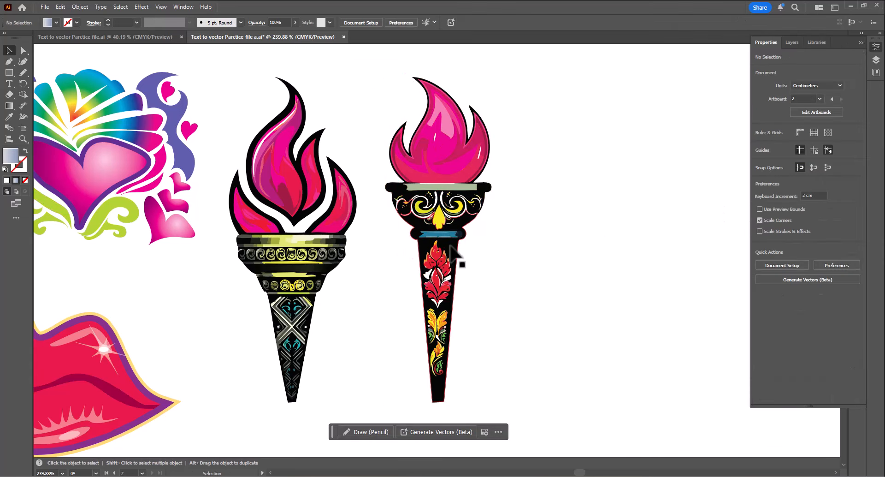
{"action": "left_click_drag", "start_coordinate": [458, 257], "coordinate": [599, 257]}
{"action": "left_click", "coordinate": [839, 154]}
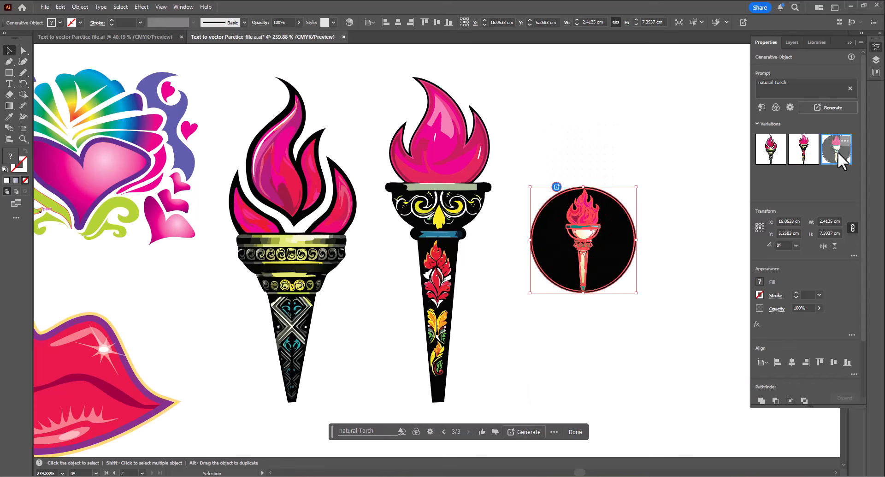
{"action": "left_click_drag", "start_coordinate": [587, 296], "coordinate": [613, 310]}
{"action": "left_click", "coordinate": [573, 91]}
{"action": "left_click_drag", "start_coordinate": [605, 167], "coordinate": [538, 182]}
{"action": "left_click_drag", "start_coordinate": [394, 274], "coordinate": [550, 316]}
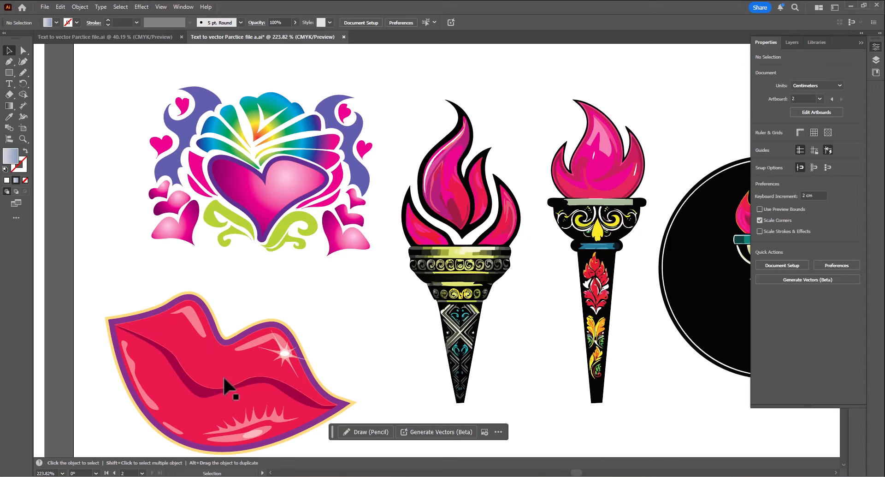
{"action": "left_click_drag", "start_coordinate": [489, 218], "coordinate": [389, 222]}
{"action": "left_click_drag", "start_coordinate": [451, 236], "coordinate": [323, 204]}
{"action": "left_click_drag", "start_coordinate": [407, 254], "coordinate": [345, 257]}
{"action": "left_click_drag", "start_coordinate": [340, 261], "coordinate": [290, 226]}
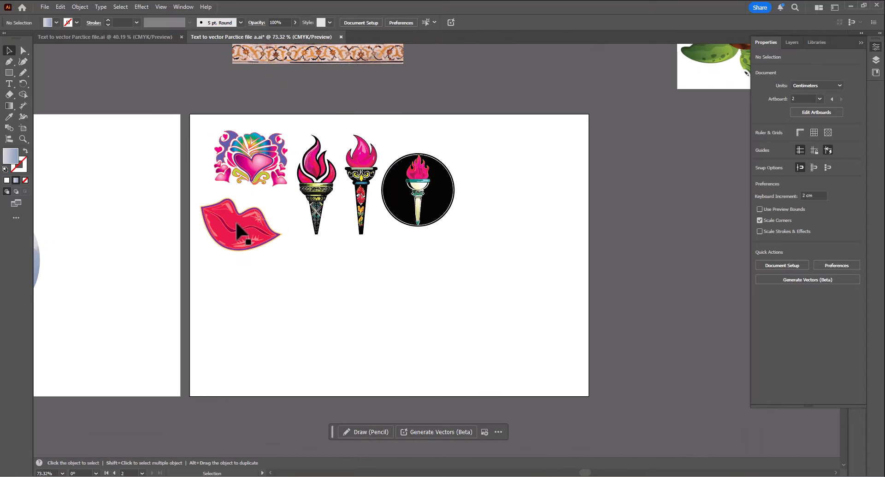
- Select the three generated torches and move them below the second artboard
{"action": "left_click", "coordinate": [254, 172]}
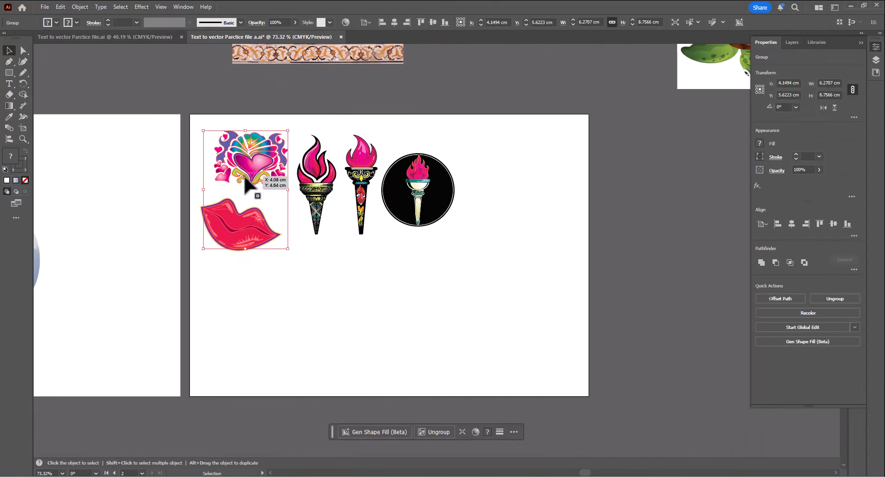
{"action": "left_click_drag", "start_coordinate": [324, 129], "coordinate": [529, 238]}
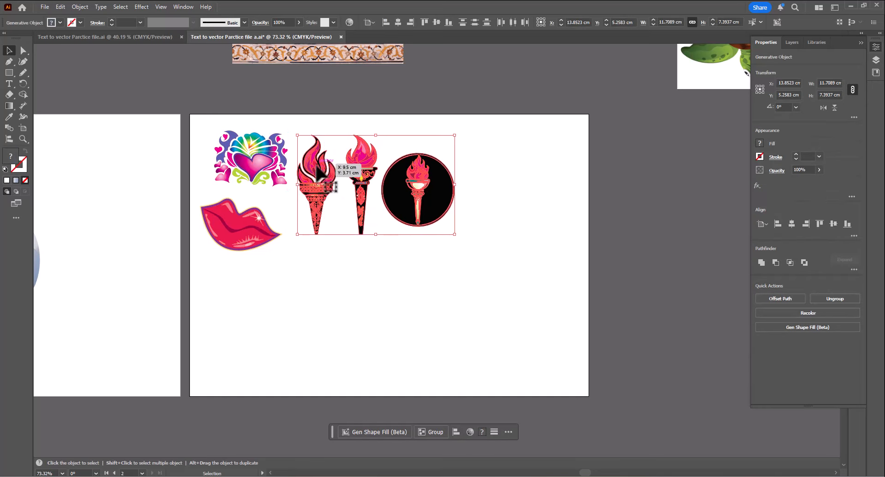
{"action": "left_click_drag", "start_coordinate": [352, 172], "coordinate": [477, 423]}
- Ungroup all of the heart and lips artwork and move the heart off the artboard to the right
{"action": "right_click", "coordinate": [266, 160]}
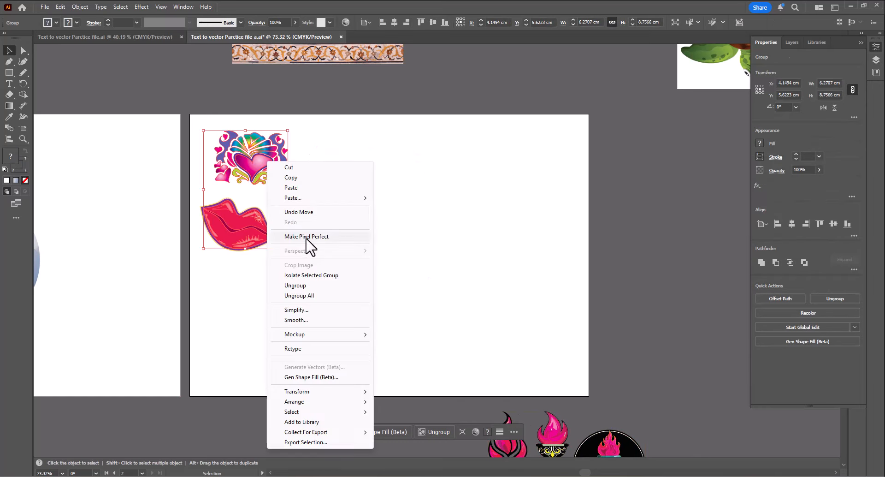
{"action": "left_click", "coordinate": [301, 295]}
{"action": "left_click_drag", "start_coordinate": [363, 81], "coordinate": [699, 358]}
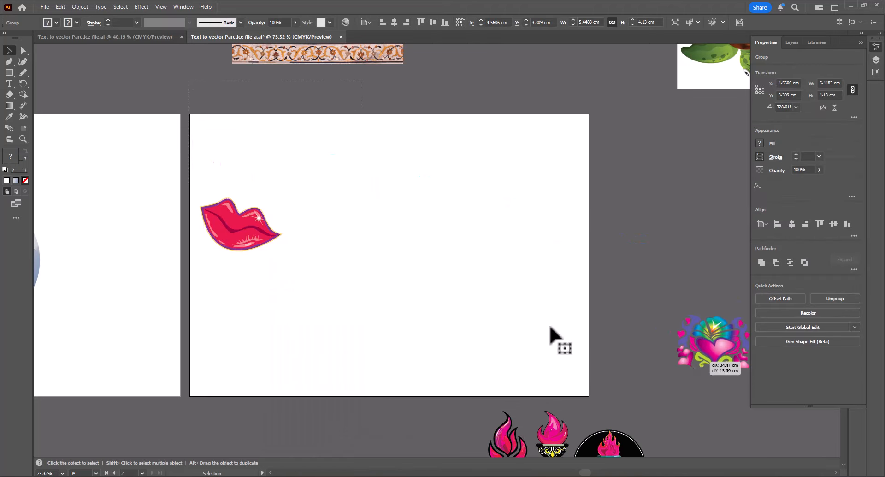
- Draw a square about 7.1 × 7.1 cm on the second artboard with the Rectangle tool
{"action": "left_click", "coordinate": [81, 111]}
{"action": "key", "text": "m"}
{"action": "left_click_drag", "start_coordinate": [320, 209], "coordinate": [380, 243]}
{"action": "key", "text": "v"}
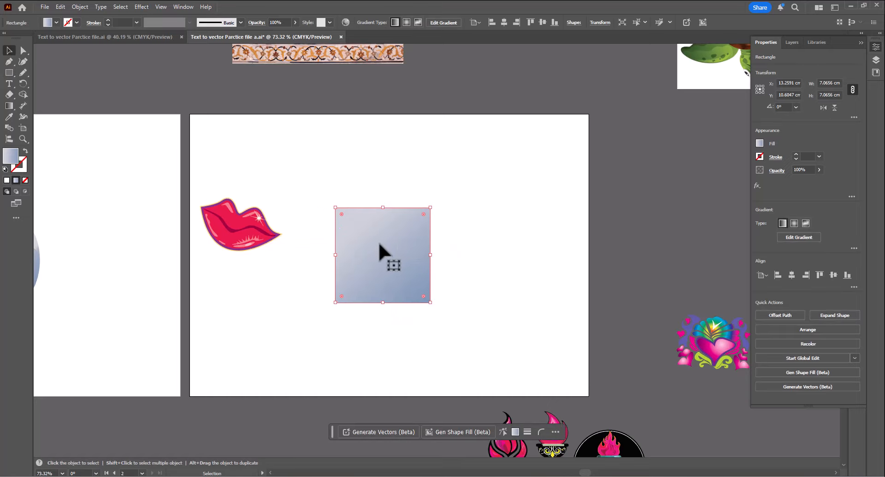
- Generate vectors inside the square using the prompt "natural Torch" with the Subject content type
{"action": "left_click", "coordinate": [383, 431]}
{"action": "left_click", "coordinate": [386, 432]}
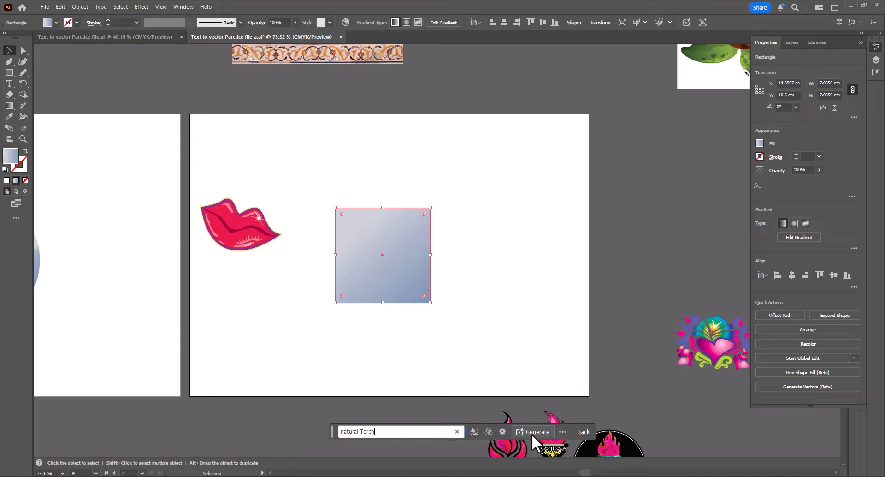
{"action": "left_click", "coordinate": [474, 430]}
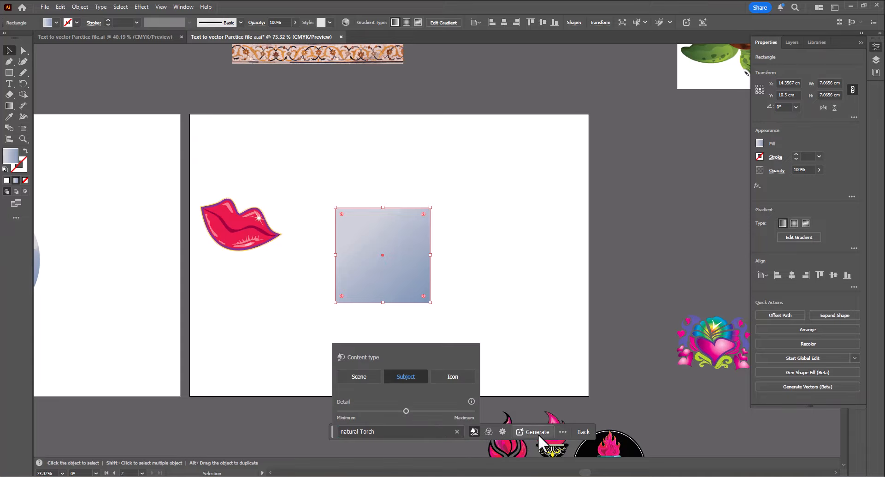
{"action": "left_click", "coordinate": [473, 432]}
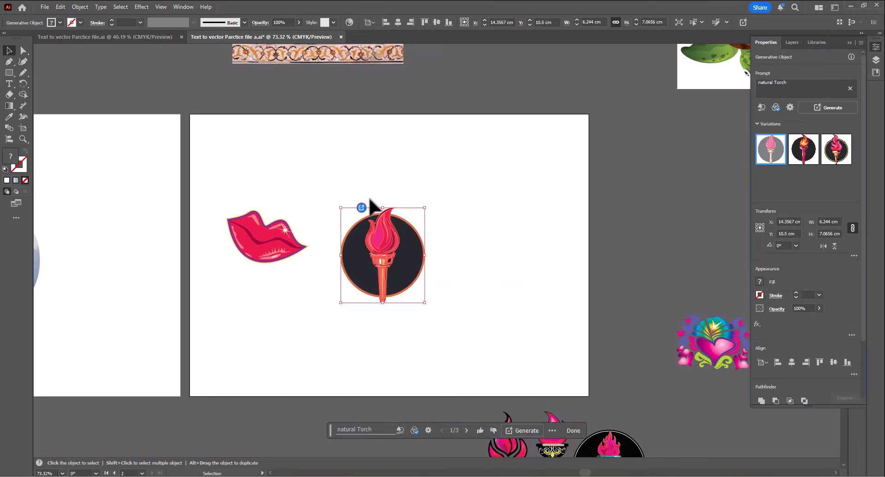
- Duplicate the circular torch twice to the right, switching the copies to the second and third variations
{"action": "left_click", "coordinate": [286, 181], "text": "ctrl"}
{"action": "left_click_drag", "start_coordinate": [495, 333], "coordinate": [269, 243]}
{"action": "left_click_drag", "start_coordinate": [376, 248], "coordinate": [360, 254]}
{"action": "left_click_drag", "start_coordinate": [322, 276], "coordinate": [524, 286]}
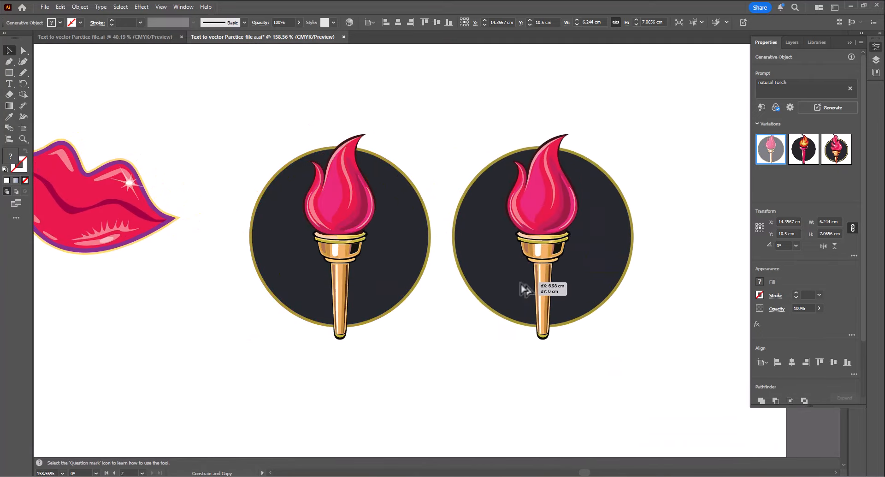
{"action": "left_click", "coordinate": [803, 149]}
{"action": "left_click_drag", "start_coordinate": [602, 232], "coordinate": [498, 242]}
{"action": "left_click", "coordinate": [838, 152]}
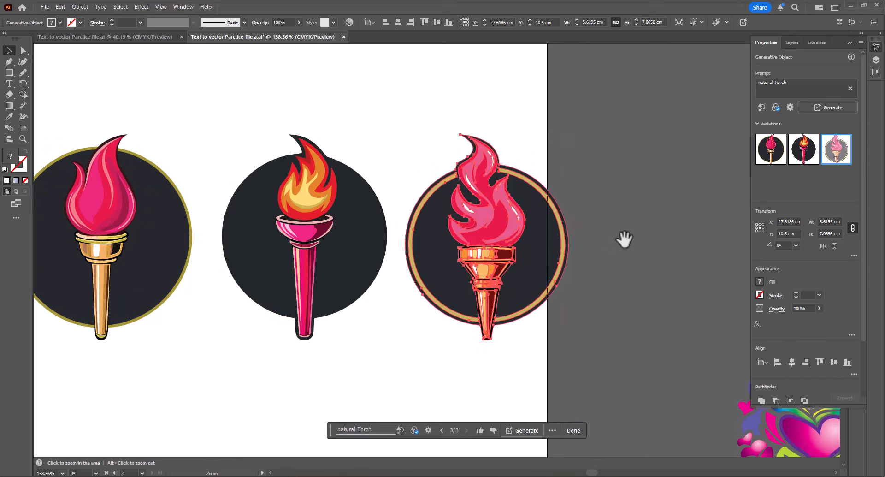
- Move the lips artwork about 1.4 cm left, next to the circular torches
{"action": "scroll", "coordinate": [620, 242], "scroll_direction": "down", "scroll_amount": 3}
{"action": "left_click_drag", "start_coordinate": [337, 138], "coordinate": [581, 266]}
{"action": "left_click_drag", "start_coordinate": [574, 269], "coordinate": [544, 270]}
{"action": "left_click", "coordinate": [268, 217]}
{"action": "left_click_drag", "start_coordinate": [268, 235], "coordinate": [343, 257]}
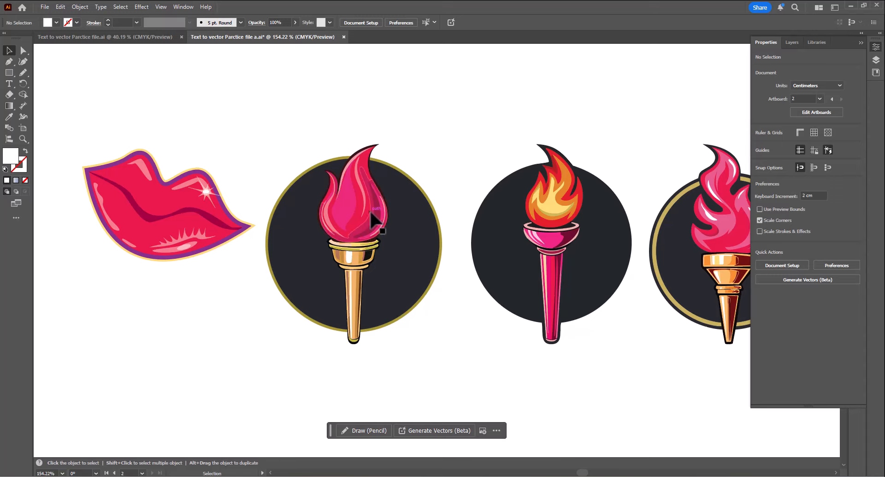
{"action": "scroll", "coordinate": [493, 247], "scroll_direction": "right", "scroll_amount": 5}
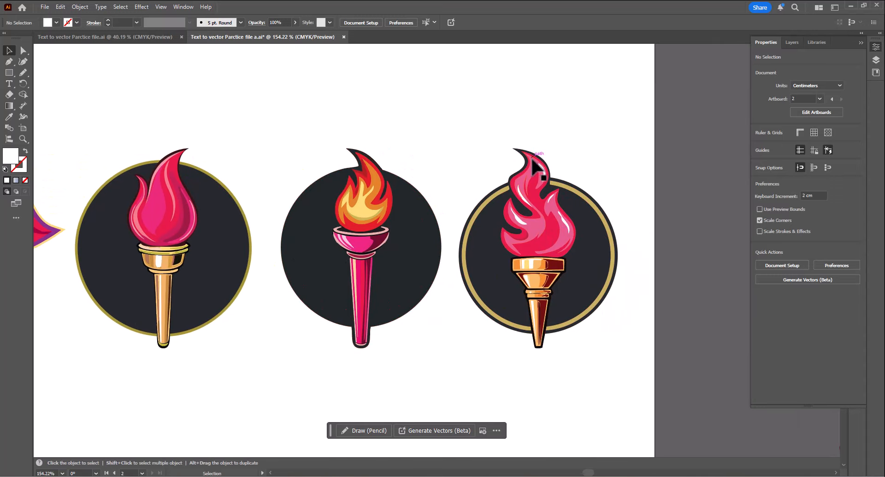
{"action": "key", "text": "ctrl+space"}
{"action": "left_click_drag", "start_coordinate": [572, 299], "coordinate": [441, 281]}
{"action": "key", "text": "space"}
{"action": "key", "text": "ctrl+space"}
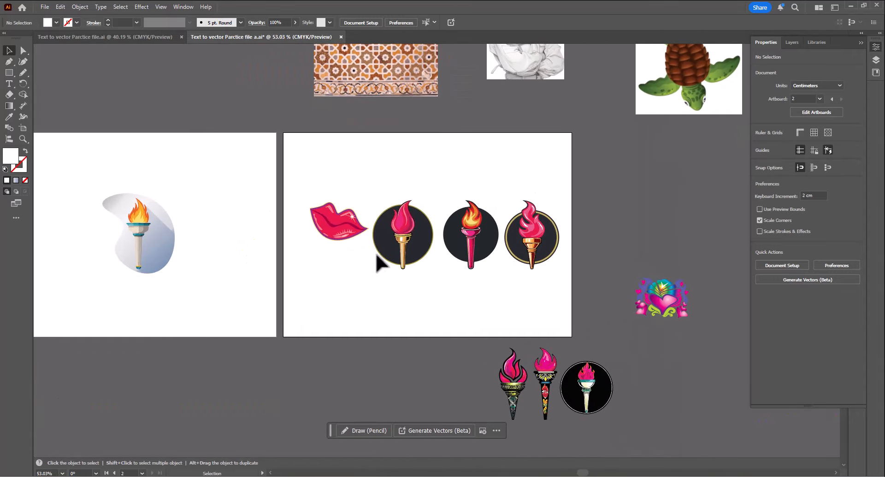
{"action": "left_click_drag", "start_coordinate": [346, 239], "coordinate": [333, 242]}
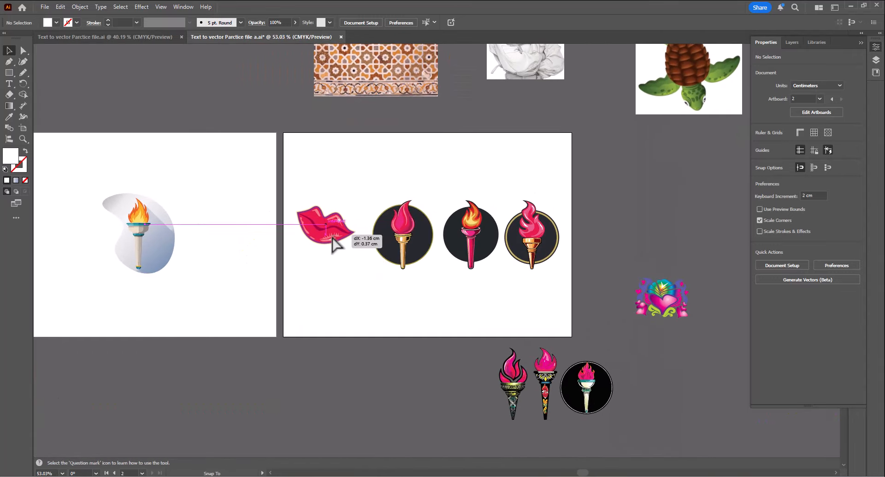
- Zoom out and pan around the canvas to review all the artwork
{"action": "left_click", "coordinate": [404, 226]}
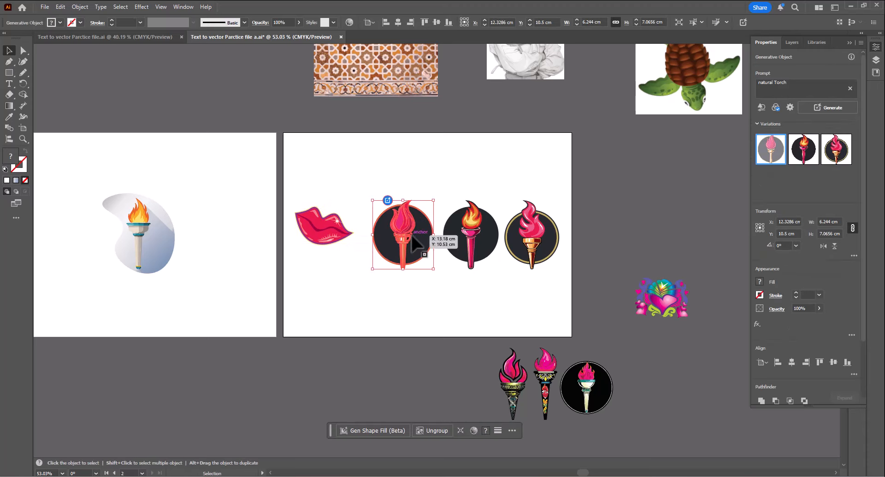
{"action": "scroll", "coordinate": [363, 270], "scroll_direction": "down", "scroll_amount": 3}
{"action": "left_click_drag", "start_coordinate": [102, 373], "coordinate": [176, 313]}
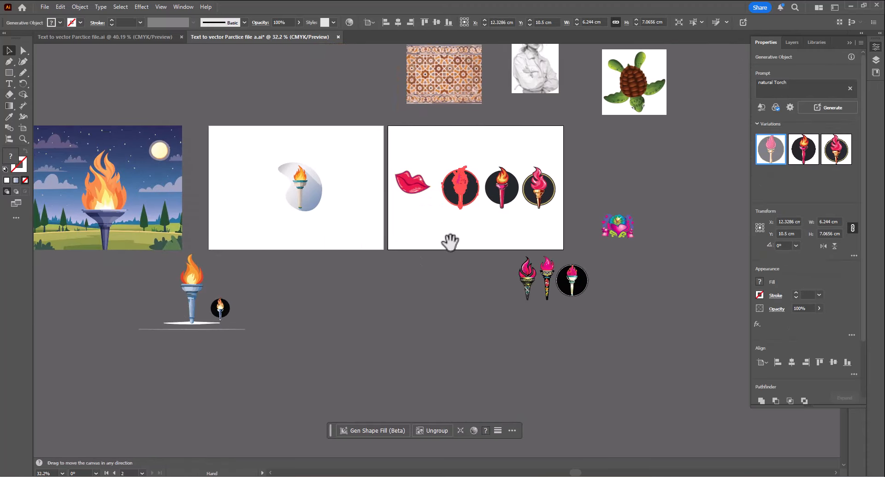
{"action": "left_click_drag", "start_coordinate": [451, 246], "coordinate": [371, 340]}
{"action": "left_click_drag", "start_coordinate": [454, 365], "coordinate": [417, 334]}
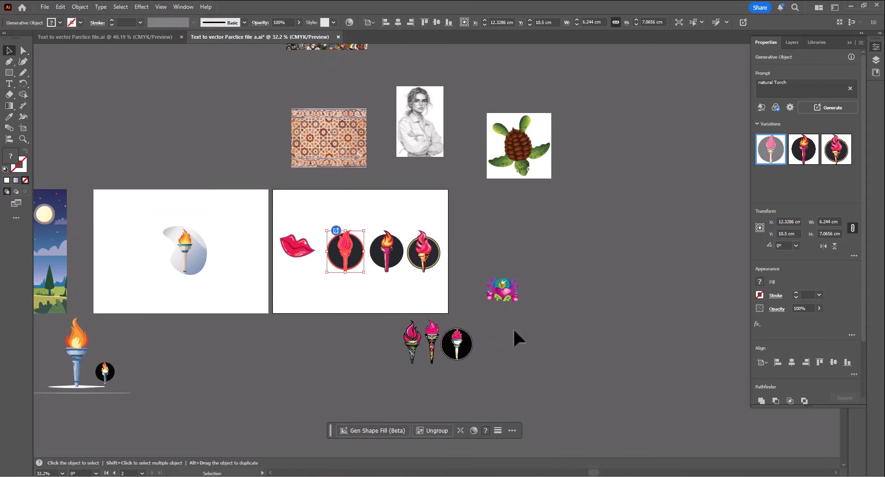
{"action": "left_click_drag", "start_coordinate": [320, 133], "coordinate": [469, 200]}
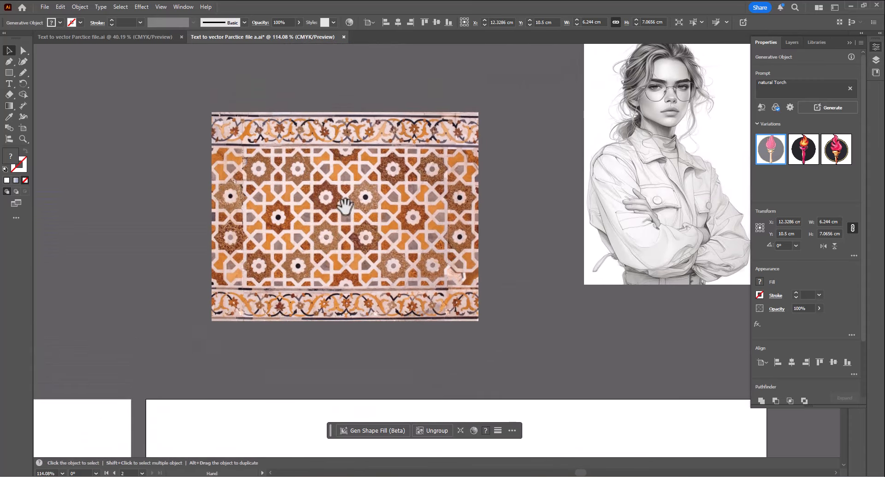
- Draw a square about 2.7 cm wide over the lower part of the tiled pattern image
{"action": "left_click", "coordinate": [311, 140]}
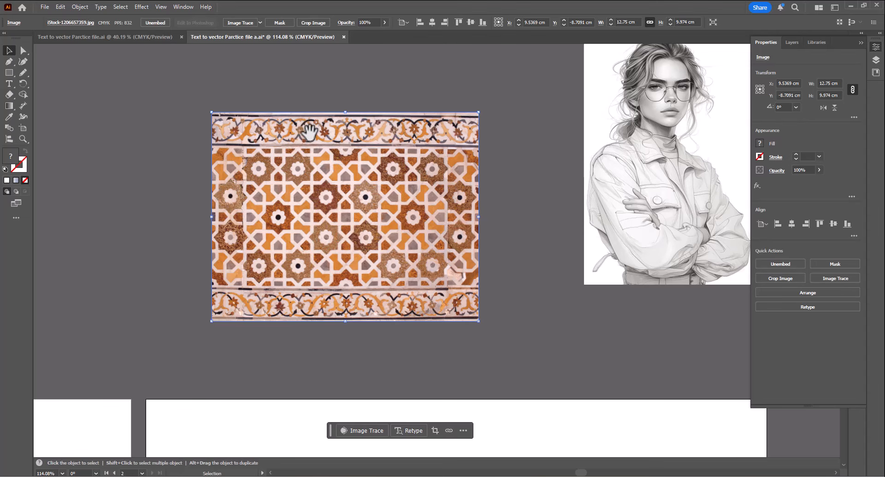
{"action": "scroll", "coordinate": [350, 240], "scroll_direction": "up", "scroll_amount": 5}
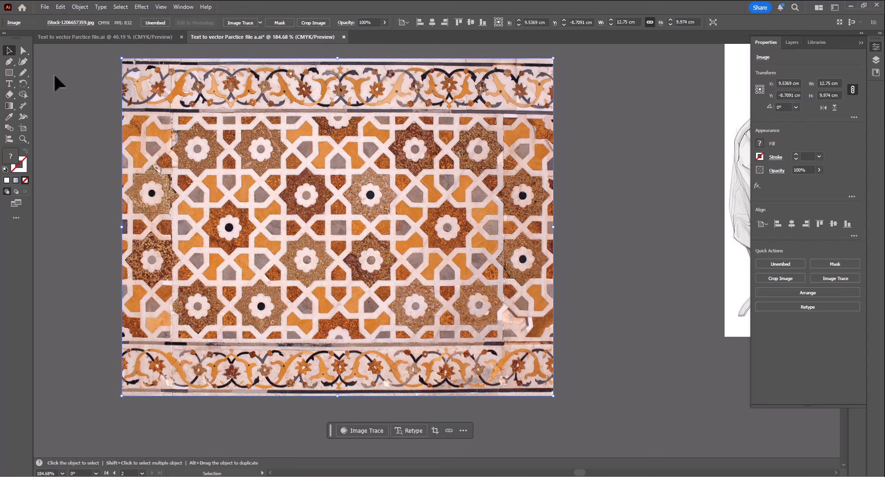
{"action": "left_click", "coordinate": [9, 72]}
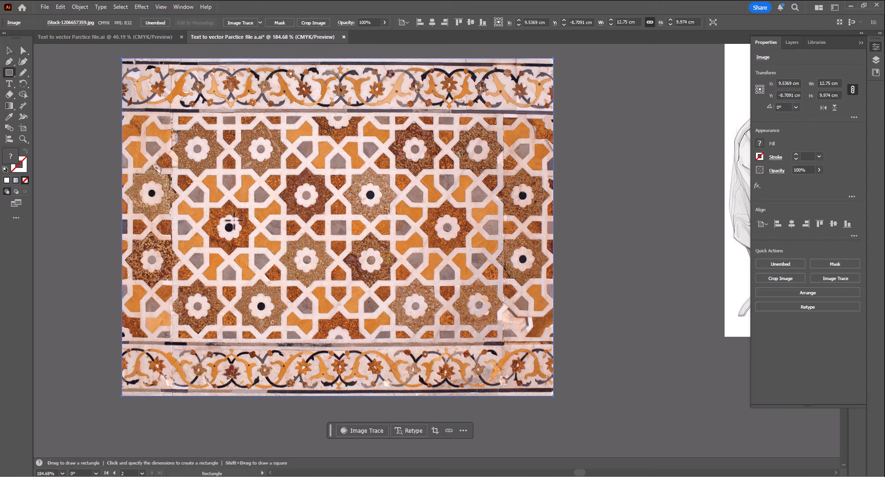
{"action": "left_click", "coordinate": [9, 72]}
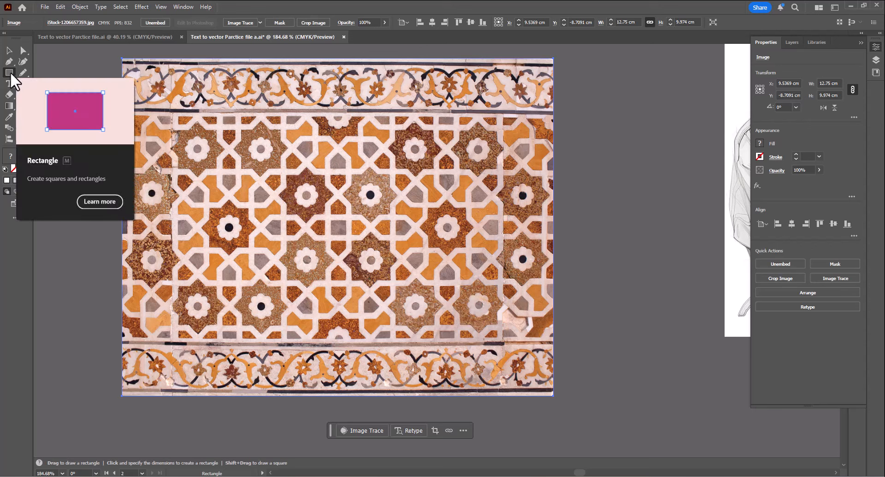
{"action": "left_click", "coordinate": [381, 296]}
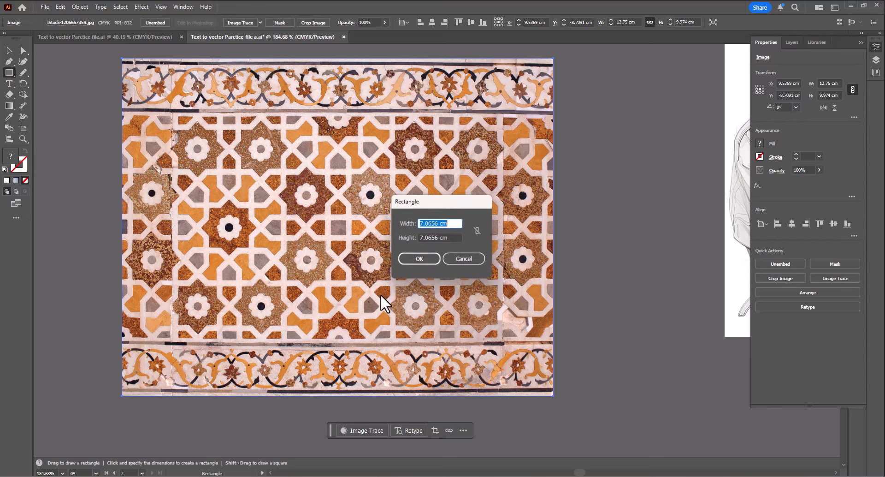
{"action": "left_click", "coordinate": [463, 258]}
{"action": "left_click_drag", "start_coordinate": [347, 252], "coordinate": [437, 342]}
{"action": "key", "text": "v"}
{"action": "left_click_drag", "start_coordinate": [417, 308], "coordinate": [404, 291]}
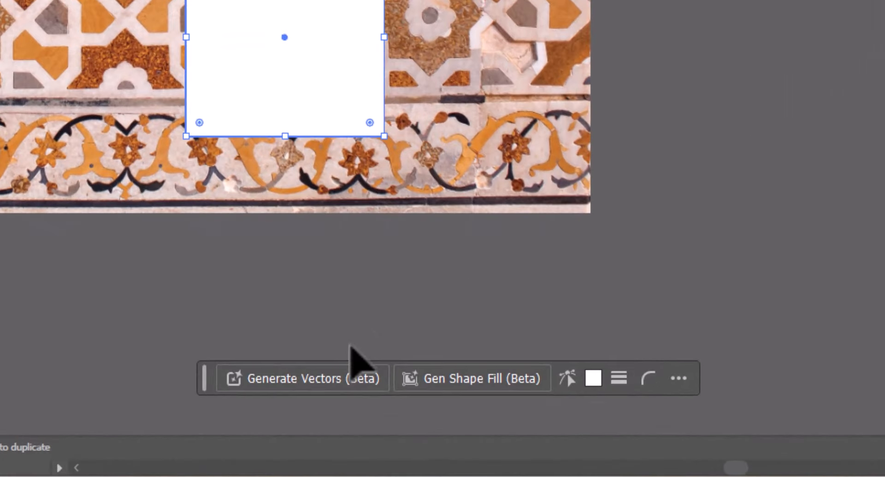
- Generate vectors in the square with the prompt "natural Torch", using the pattern image as the style reference
{"action": "left_click", "coordinate": [347, 376]}
{"action": "left_click", "coordinate": [341, 377]}
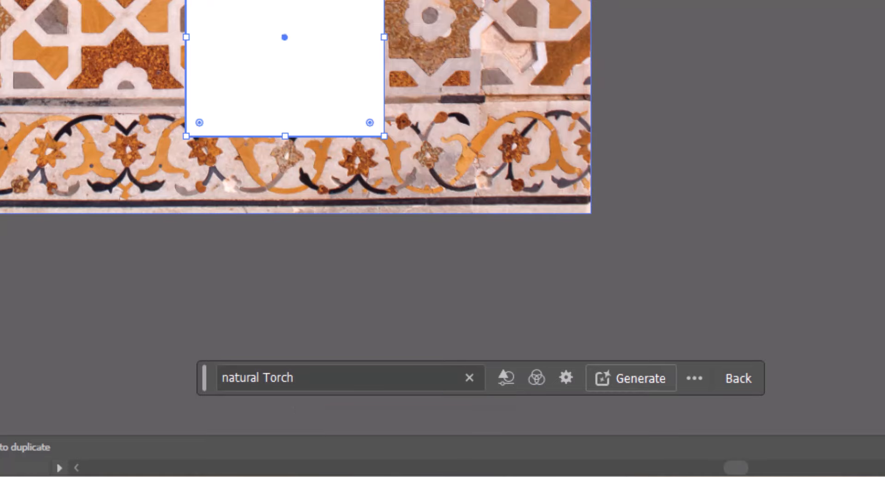
{"action": "left_click", "coordinate": [339, 373]}
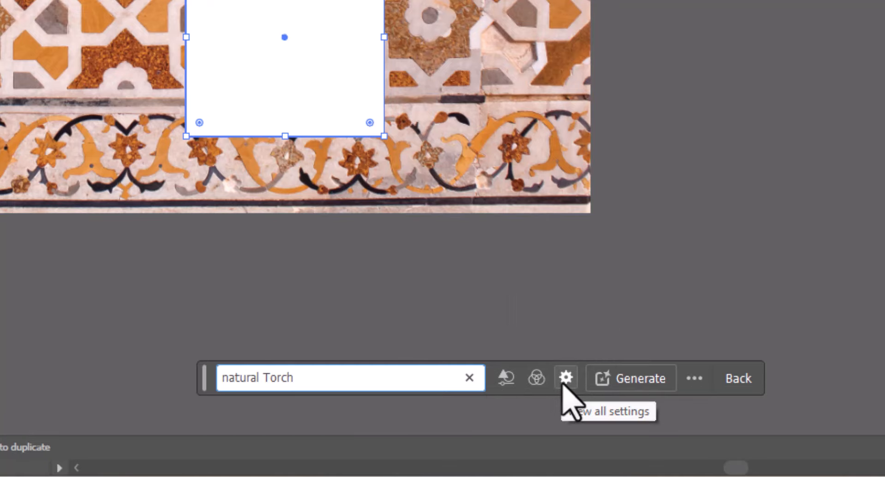
{"action": "left_click", "coordinate": [539, 382]}
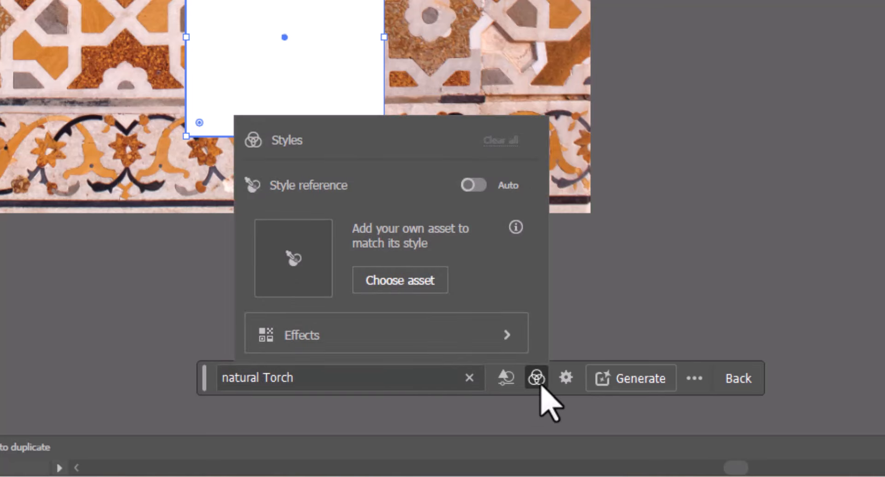
{"action": "left_click", "coordinate": [409, 279]}
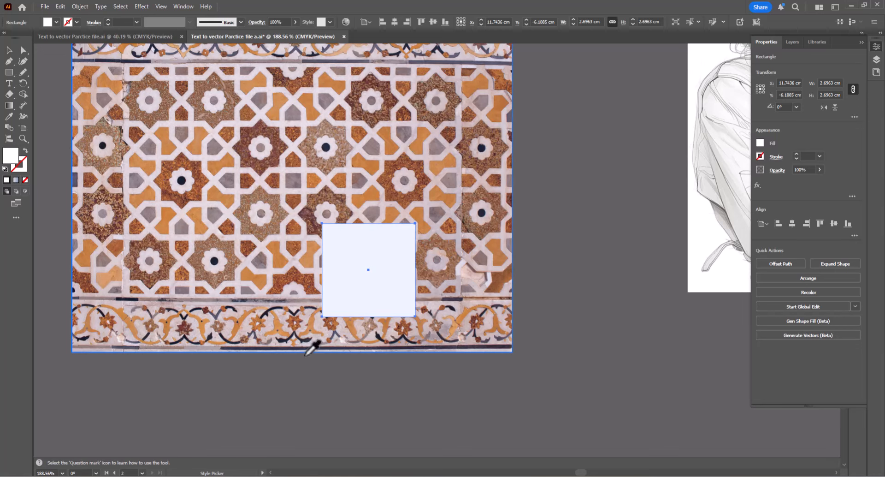
{"action": "scroll", "coordinate": [305, 144], "scroll_direction": "up", "scroll_amount": 3}
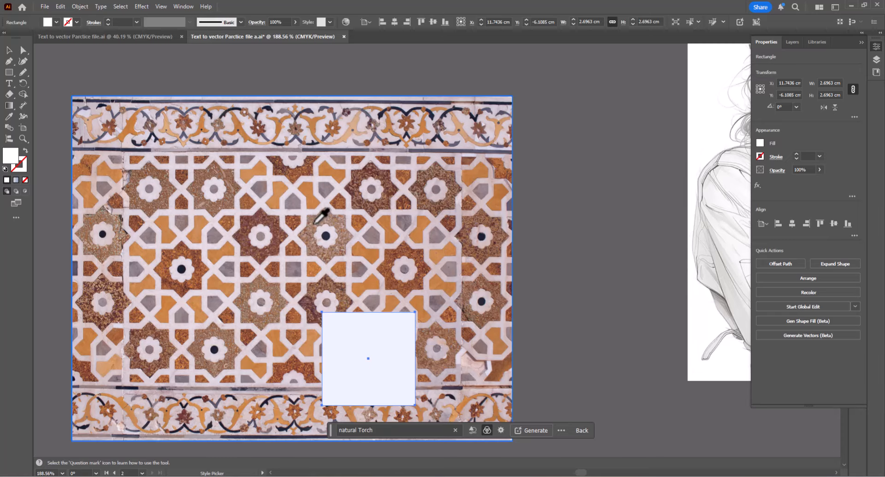
{"action": "left_click", "coordinate": [334, 273]}
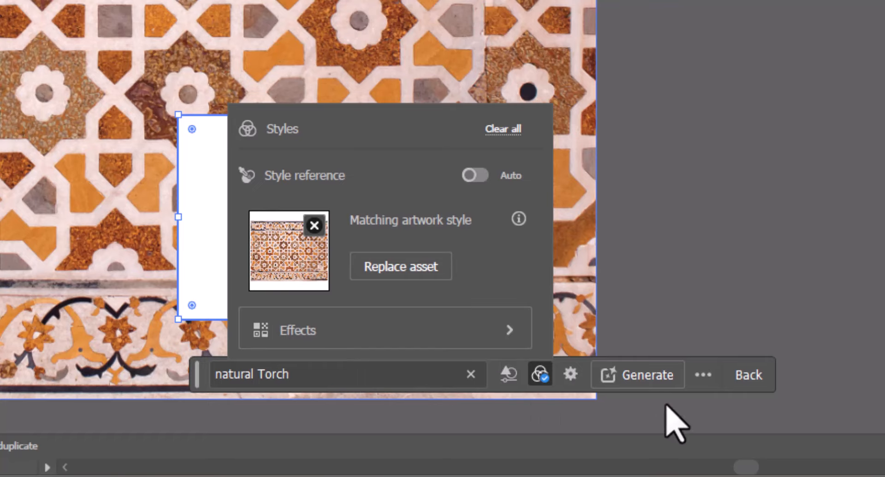
{"action": "left_click", "coordinate": [676, 383]}
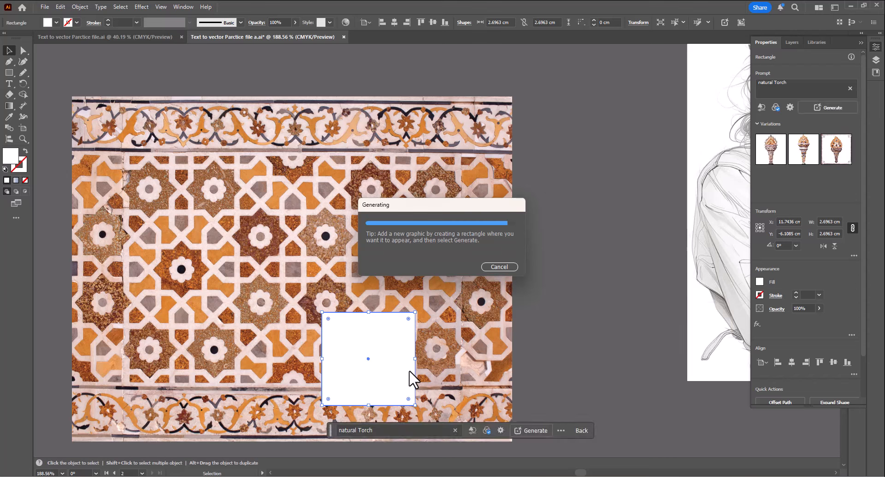
- Duplicate the generated torch to the right and switch the copy to the second variation
{"action": "left_click_drag", "start_coordinate": [371, 372], "coordinate": [555, 390]}
{"action": "left_click_drag", "start_coordinate": [547, 381], "coordinate": [316, 197]}
{"action": "left_click_drag", "start_coordinate": [305, 173], "coordinate": [389, 224]}
{"action": "left_click", "coordinate": [371, 260]}
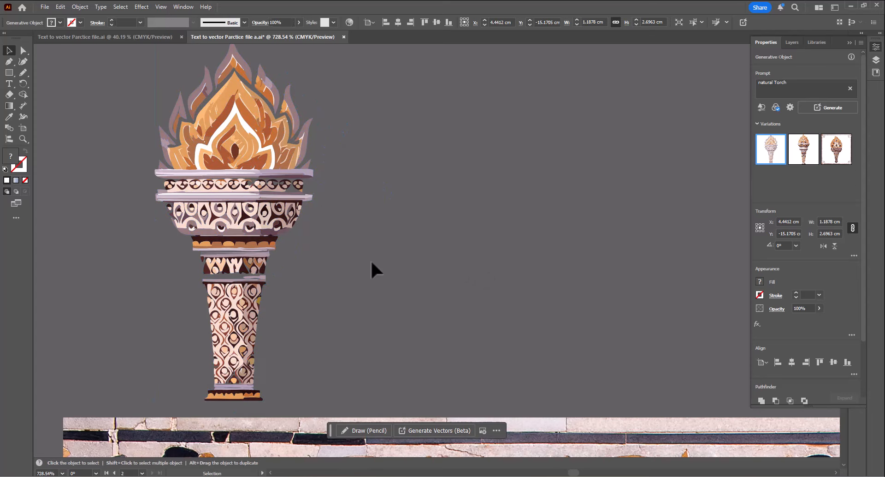
{"action": "left_click_drag", "start_coordinate": [251, 227], "coordinate": [419, 227]}
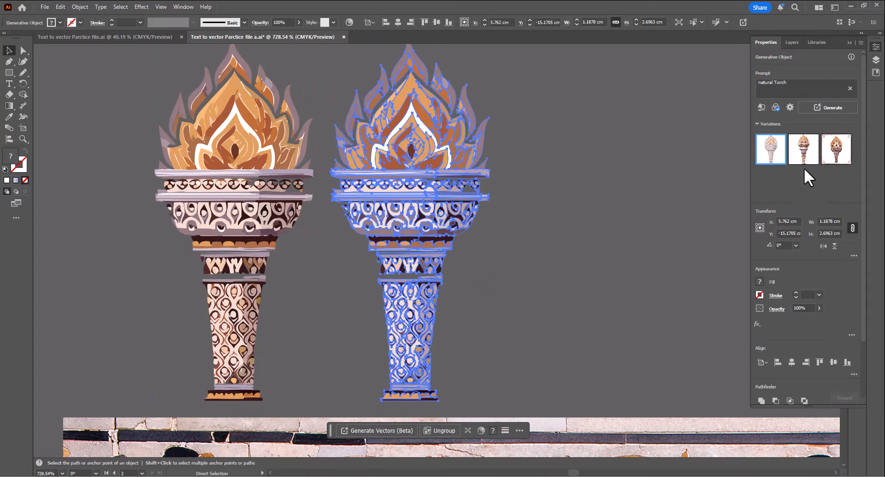
{"action": "left_click", "coordinate": [800, 159]}
- Duplicate the second torch to the right and switch that copy to the third variation
{"action": "left_click", "coordinate": [525, 243]}
{"action": "left_click_drag", "start_coordinate": [530, 247], "coordinate": [397, 274]}
{"action": "left_click_drag", "start_coordinate": [362, 243], "coordinate": [508, 243], "text": "alt"}
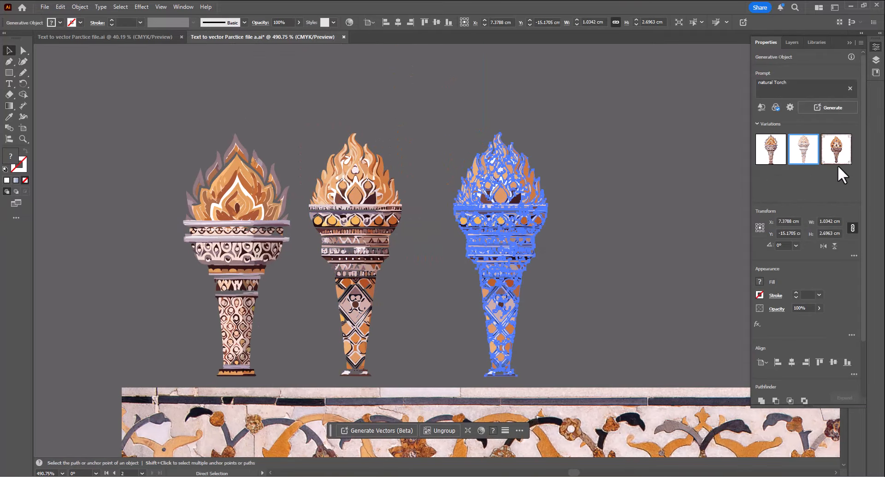
{"action": "left_click", "coordinate": [833, 156]}
{"action": "left_click", "coordinate": [607, 202]}
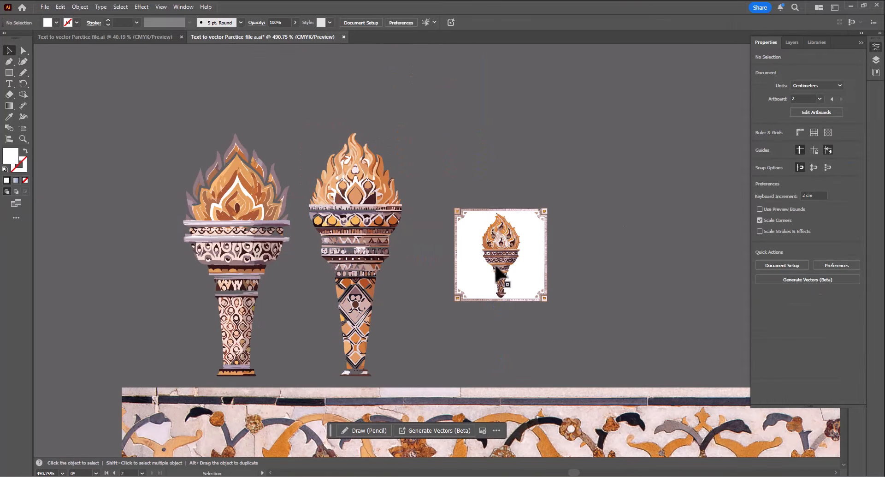
- Enlarge the framed third torch to about 2.36 cm and shift it slightly right
{"action": "left_click", "coordinate": [500, 274]}
{"action": "left_click_drag", "start_coordinate": [545, 210], "coordinate": [607, 148]}
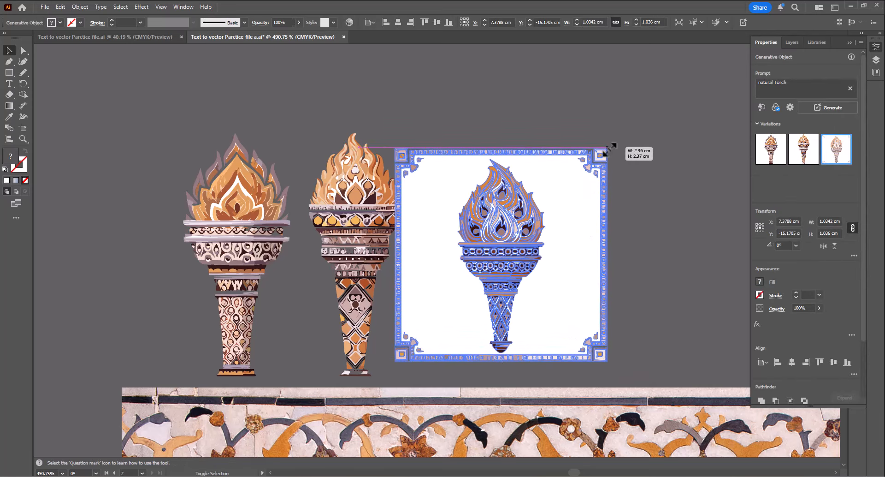
{"action": "left_click_drag", "start_coordinate": [525, 231], "coordinate": [544, 231]}
{"action": "left_click", "coordinate": [439, 111]}
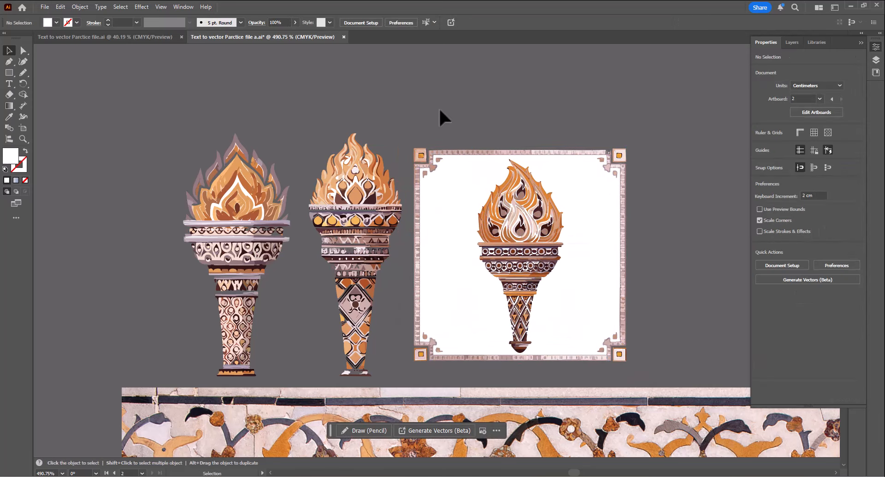
- Zoom in and inspect the three pattern-styled torch variations
{"action": "left_click_drag", "start_coordinate": [357, 209], "coordinate": [372, 214]}
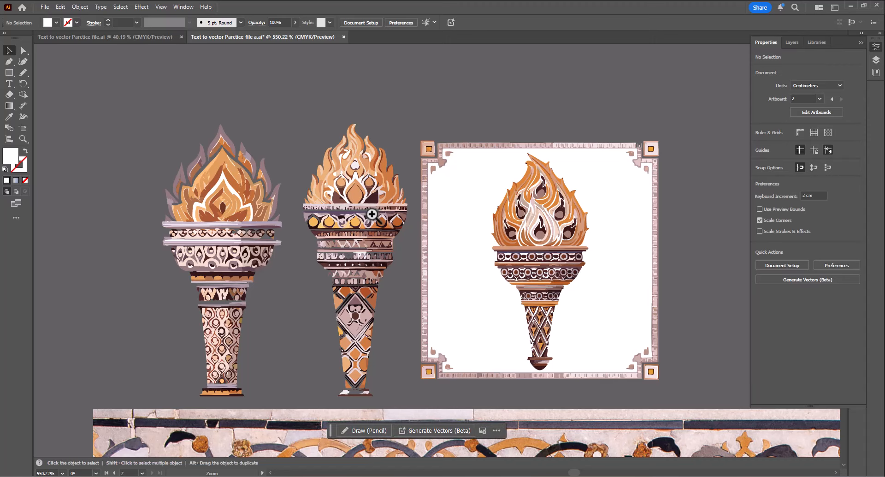
{"action": "left_click_drag", "start_coordinate": [288, 261], "coordinate": [287, 150]}
{"action": "left_click_drag", "start_coordinate": [284, 229], "coordinate": [286, 141]}
{"action": "left_click_drag", "start_coordinate": [323, 279], "coordinate": [198, 280]}
{"action": "left_click_drag", "start_coordinate": [316, 181], "coordinate": [367, 242]}
{"action": "left_click_drag", "start_coordinate": [301, 249], "coordinate": [205, 256]}
{"action": "left_click_drag", "start_coordinate": [310, 340], "coordinate": [254, 215]}
{"action": "left_click_drag", "start_coordinate": [312, 306], "coordinate": [297, 280]}
{"action": "left_click_drag", "start_coordinate": [258, 152], "coordinate": [260, 252]}
{"action": "left_click_drag", "start_coordinate": [211, 162], "coordinate": [340, 233]}
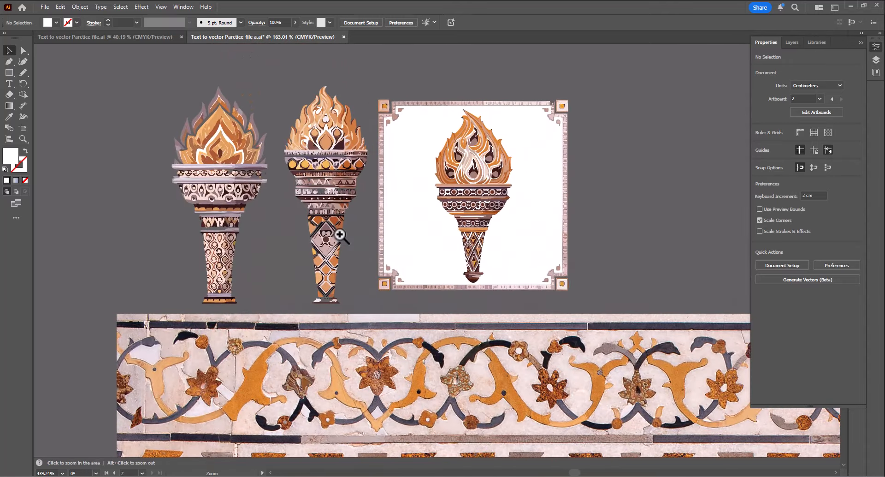
{"action": "left_click", "coordinate": [252, 136]}
{"action": "left_click_drag", "start_coordinate": [254, 176], "coordinate": [201, 191]}
{"action": "left_click_drag", "start_coordinate": [195, 196], "coordinate": [225, 151]}
{"action": "left_click", "coordinate": [375, 166]}
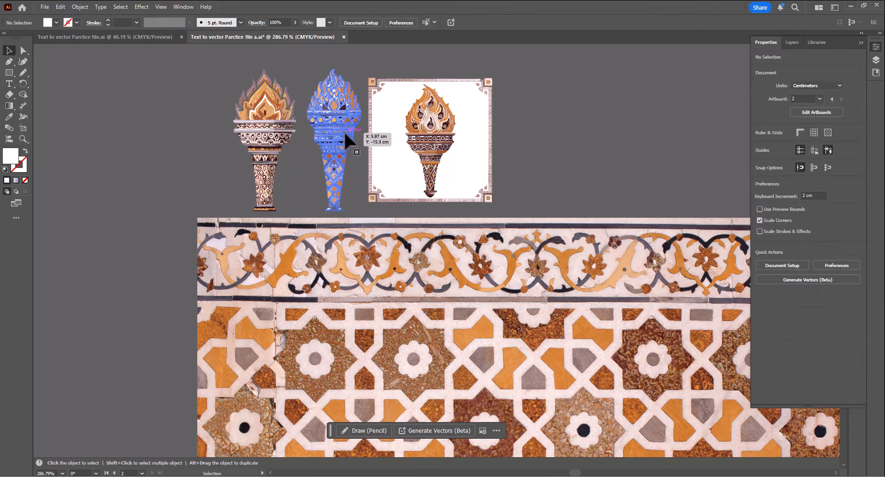
{"action": "left_click", "coordinate": [344, 132]}
- Move the first torch onto the pattern image and undo the move
{"action": "left_click", "coordinate": [279, 178]}
{"action": "left_click_drag", "start_coordinate": [279, 178], "coordinate": [272, 160]}
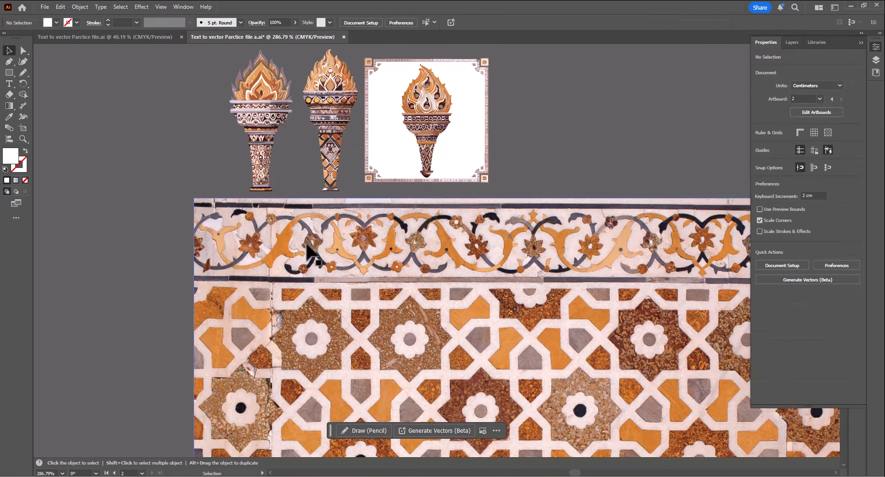
{"action": "key", "text": "z"}
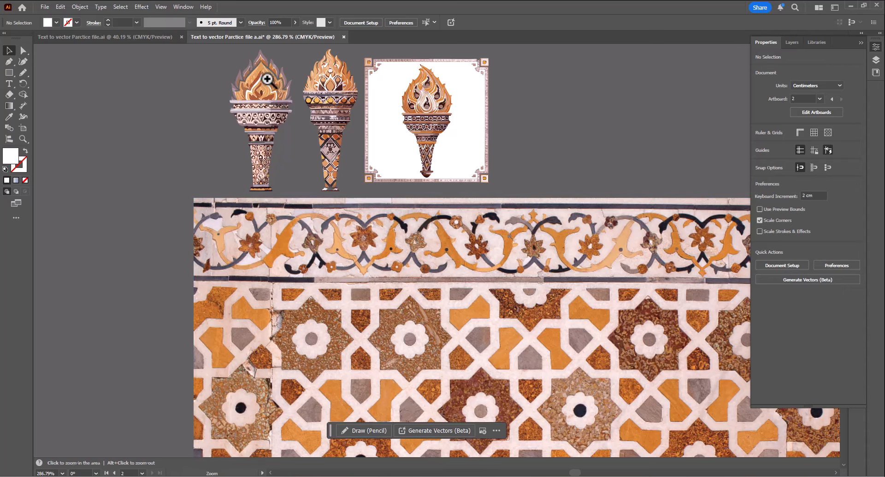
{"action": "left_click_drag", "start_coordinate": [267, 79], "coordinate": [170, 86]}
{"action": "left_click_drag", "start_coordinate": [270, 98], "coordinate": [359, 253]}
{"action": "key", "text": "ctrl+space"}
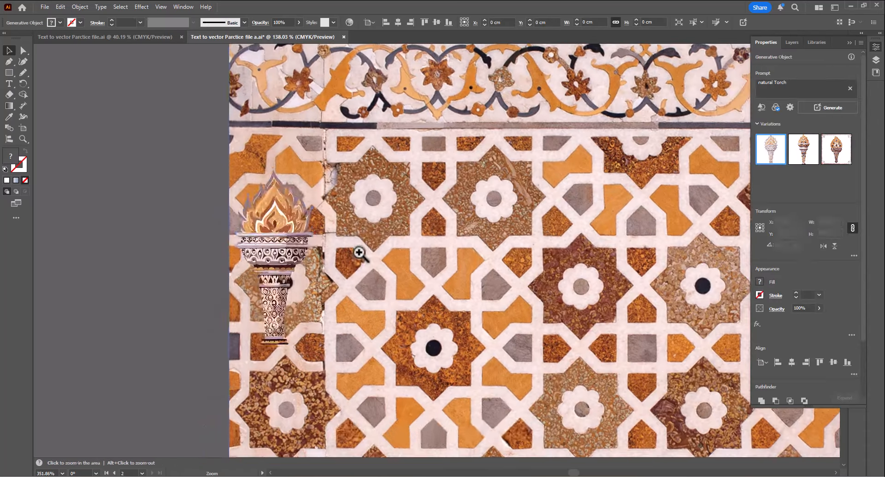
{"action": "left_click_drag", "start_coordinate": [305, 243], "coordinate": [253, 252]}
{"action": "left_click", "coordinate": [128, 247]}
{"action": "key", "text": "ctrl+space"}
{"action": "key", "text": "ctrl+z"}
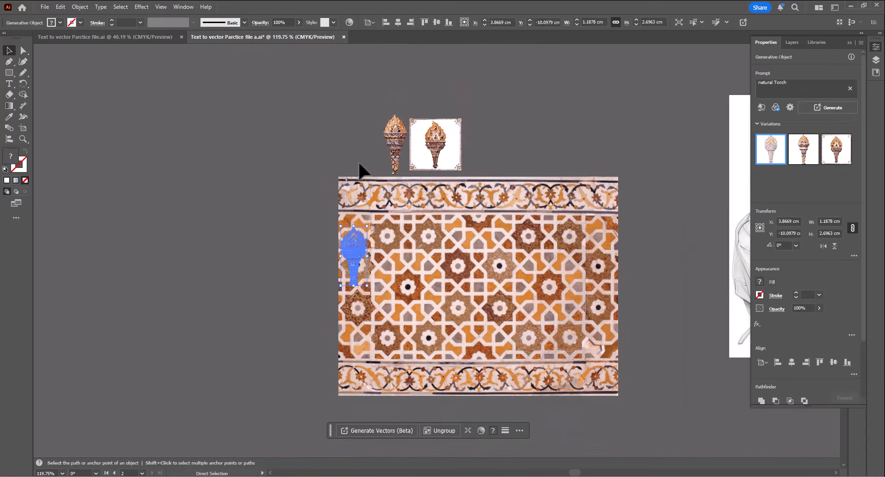
{"action": "key", "text": "ctrl+z"}
{"action": "left_click", "coordinate": [333, 154]}
{"action": "key", "text": "ctrl+space"}
{"action": "left_click_drag", "start_coordinate": [359, 148], "coordinate": [466, 193]}
{"action": "left_click", "coordinate": [286, 169]}
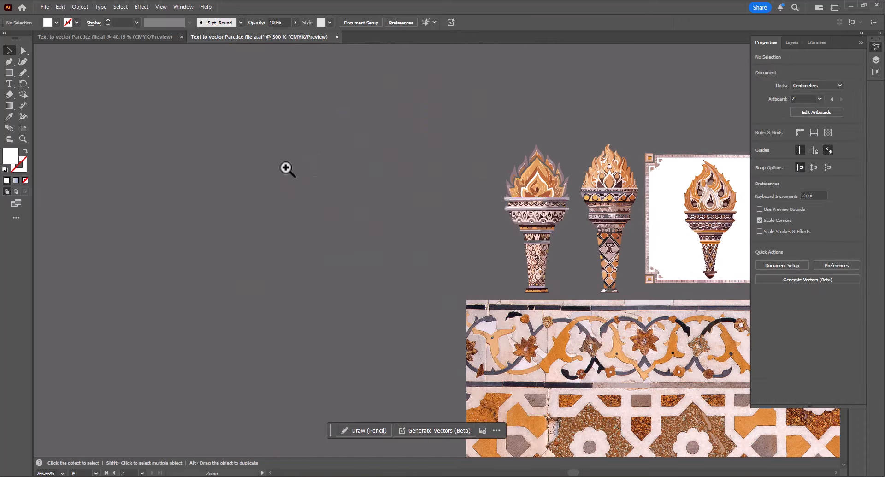
- Zoom and pan around the torches, selecting each to compare their variations
{"action": "key", "text": "space"}
{"action": "left_click_drag", "start_coordinate": [536, 204], "coordinate": [365, 185]}
{"action": "key", "text": "ctrl+space"}
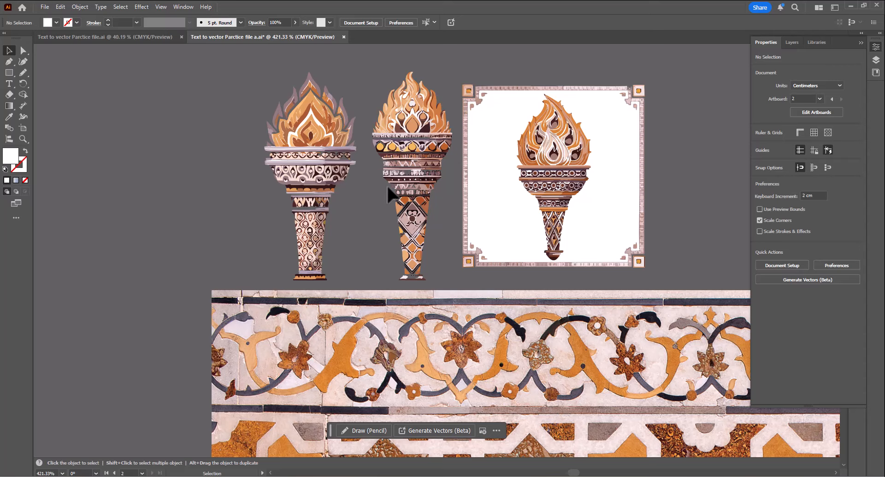
{"action": "left_click", "coordinate": [412, 159]}
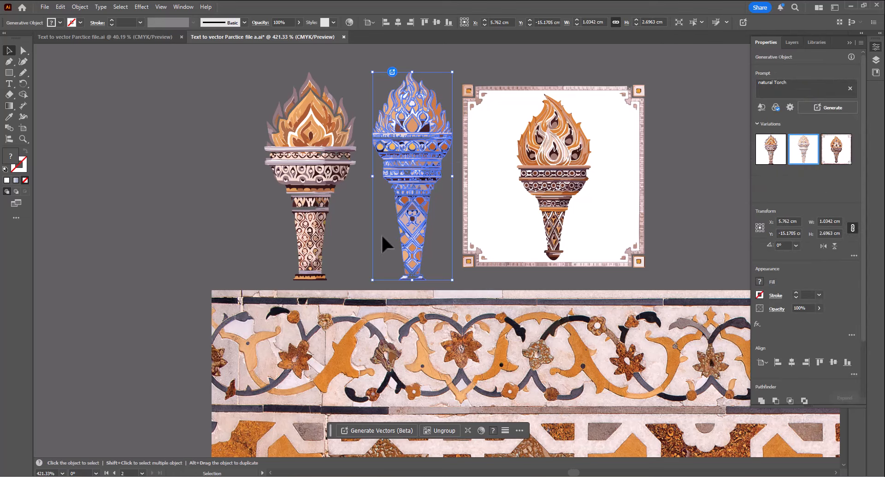
{"action": "left_click", "coordinate": [526, 217]}
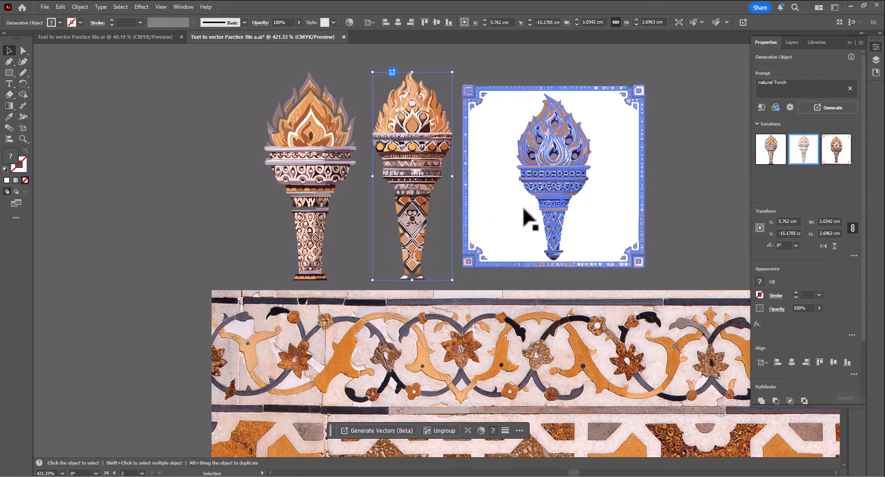
{"action": "left_click_drag", "start_coordinate": [523, 217], "coordinate": [466, 258]}
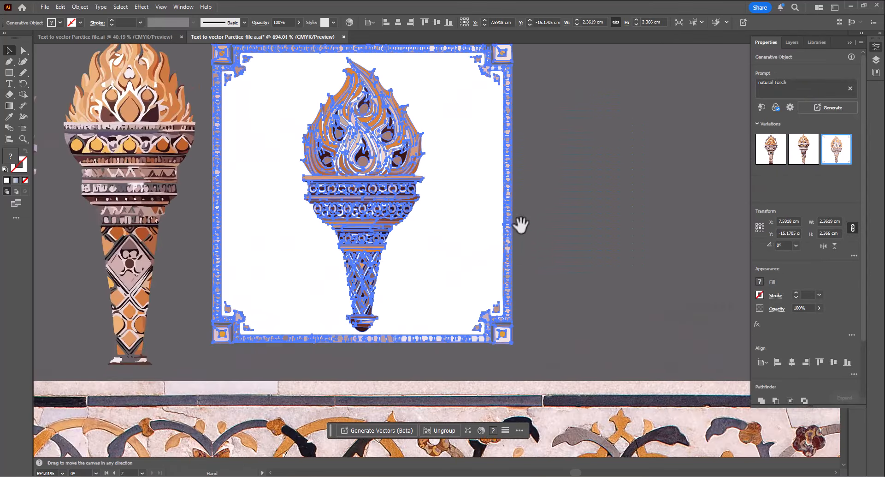
{"action": "left_click", "coordinate": [558, 200]}
{"action": "left_click_drag", "start_coordinate": [539, 273], "coordinate": [337, 305]}
{"action": "left_click_drag", "start_coordinate": [423, 345], "coordinate": [243, 153]}
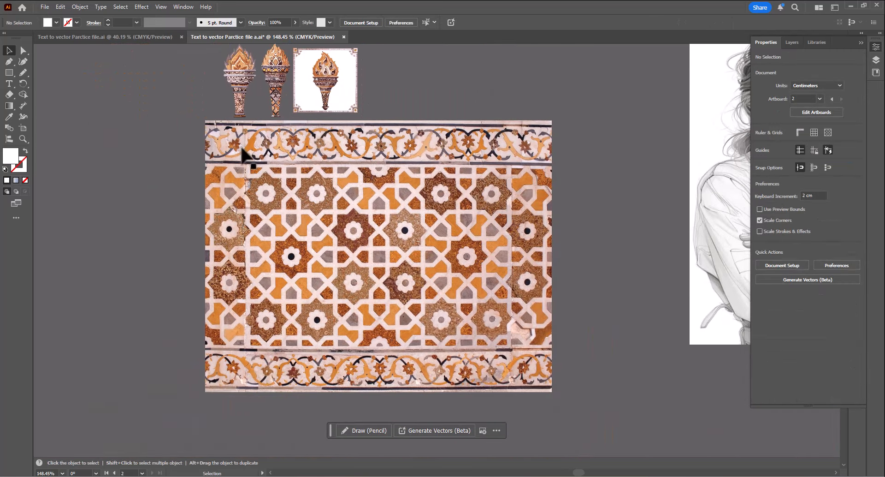
{"action": "left_click_drag", "start_coordinate": [460, 148], "coordinate": [446, 305]}
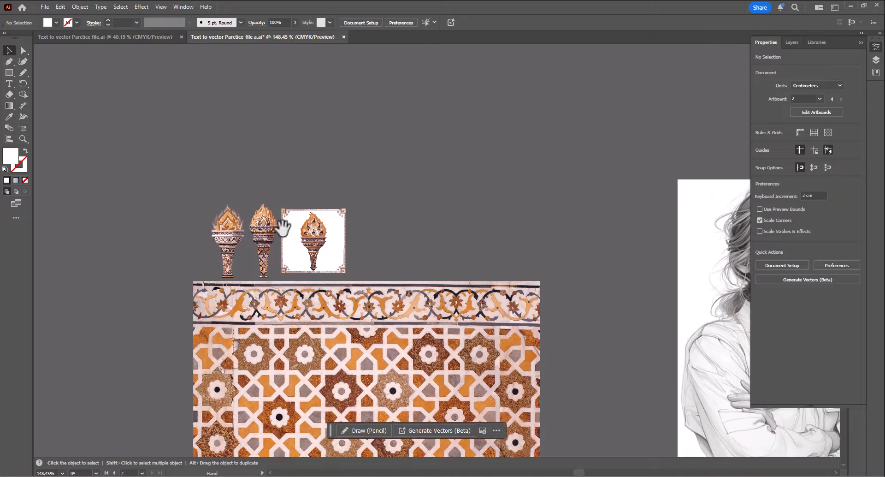
{"action": "left_click_drag", "start_coordinate": [283, 227], "coordinate": [456, 306]}
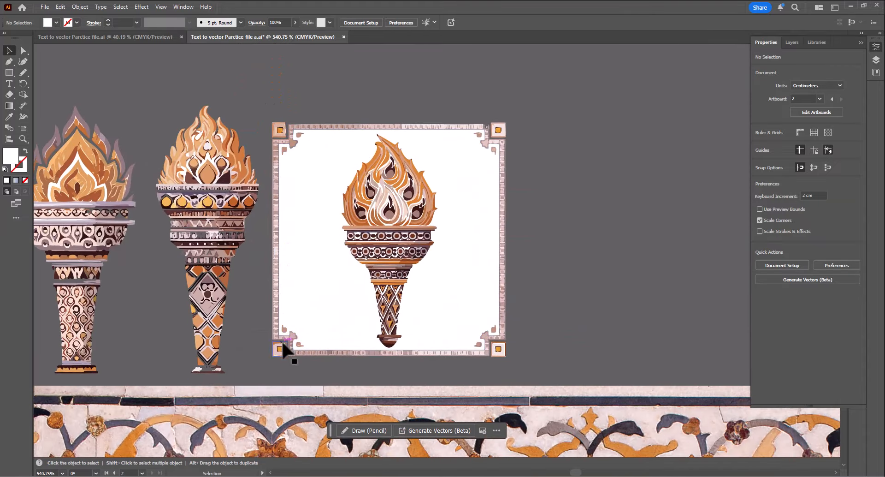
{"action": "key", "text": "z"}
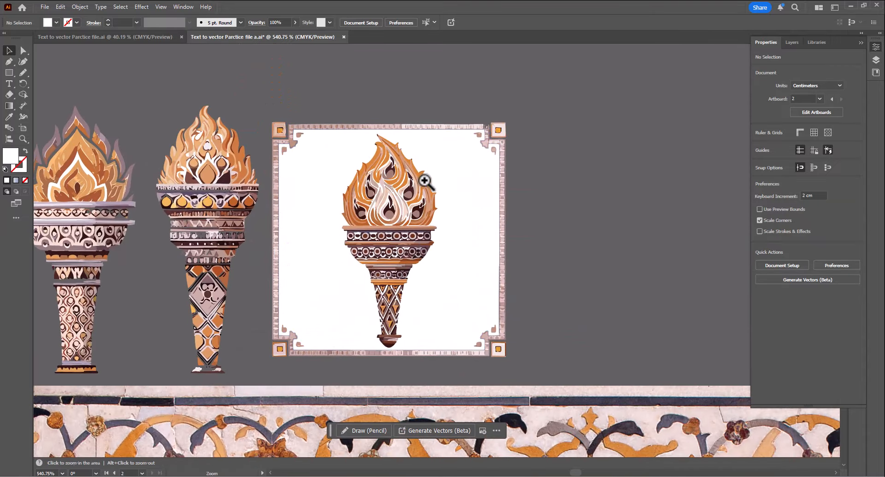
- Zoom out and pan across the canvas to survey the images, selecting the pencil-sketch portrait
{"action": "left_click", "coordinate": [415, 219]}
{"action": "key", "text": "v"}
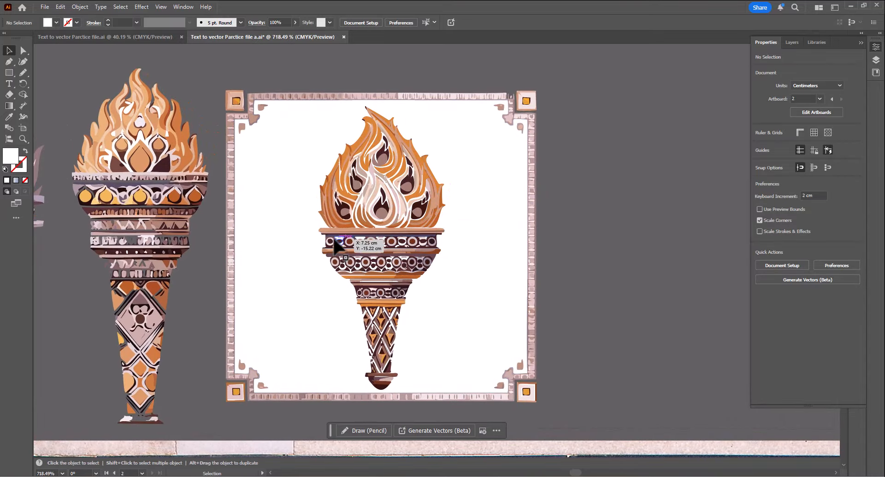
{"action": "key", "text": "ctrl+space"}
{"action": "left_click_drag", "start_coordinate": [382, 246], "coordinate": [257, 261]}
{"action": "left_click_drag", "start_coordinate": [405, 293], "coordinate": [298, 296]}
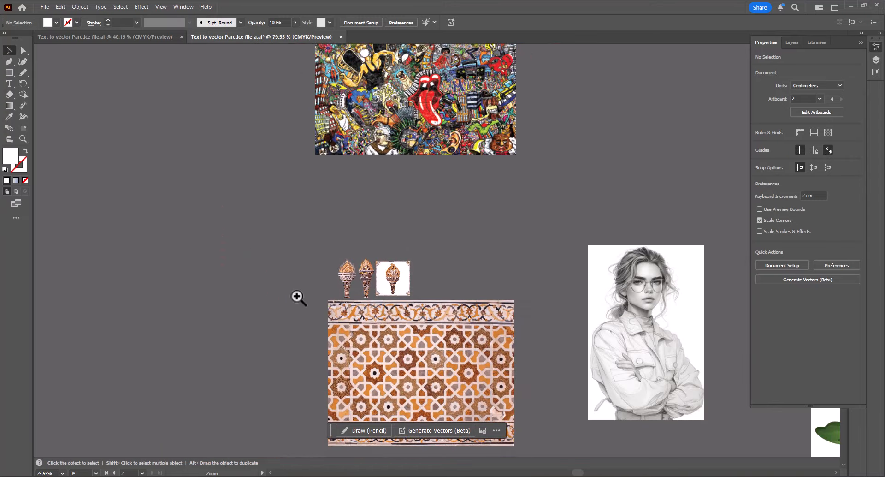
{"action": "key", "text": "space"}
{"action": "left_click_drag", "start_coordinate": [491, 344], "coordinate": [185, 269]}
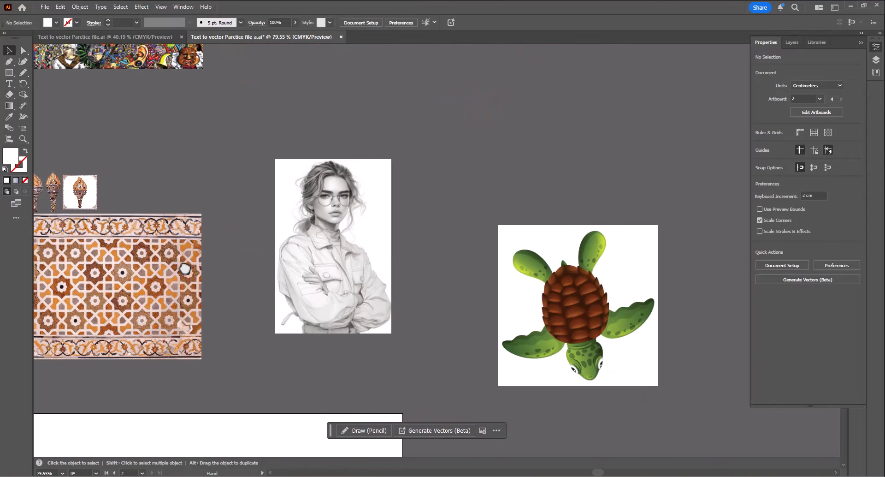
{"action": "left_click", "coordinate": [350, 270]}
{"action": "key", "text": "ctrl+space"}
{"action": "left_click_drag", "start_coordinate": [355, 264], "coordinate": [468, 313]}
{"action": "key", "text": "space"}
{"action": "left_click_drag", "start_coordinate": [425, 272], "coordinate": [420, 302]}
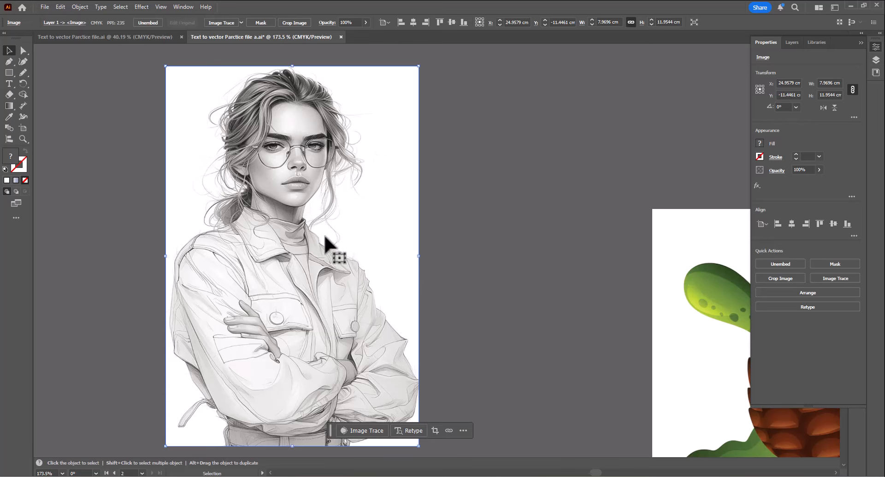
- Pan and zoom between the pattern image, the torches and the portrait to compare them
{"action": "key", "text": "ctrl+space"}
{"action": "left_click_drag", "start_coordinate": [331, 243], "coordinate": [192, 265]}
{"action": "key", "text": "space"}
{"action": "left_click_drag", "start_coordinate": [313, 263], "coordinate": [369, 245]}
{"action": "key", "text": "ctrl+space"}
{"action": "key", "text": "space"}
{"action": "left_click_drag", "start_coordinate": [214, 277], "coordinate": [303, 281]}
{"action": "key", "text": "ctrl+space"}
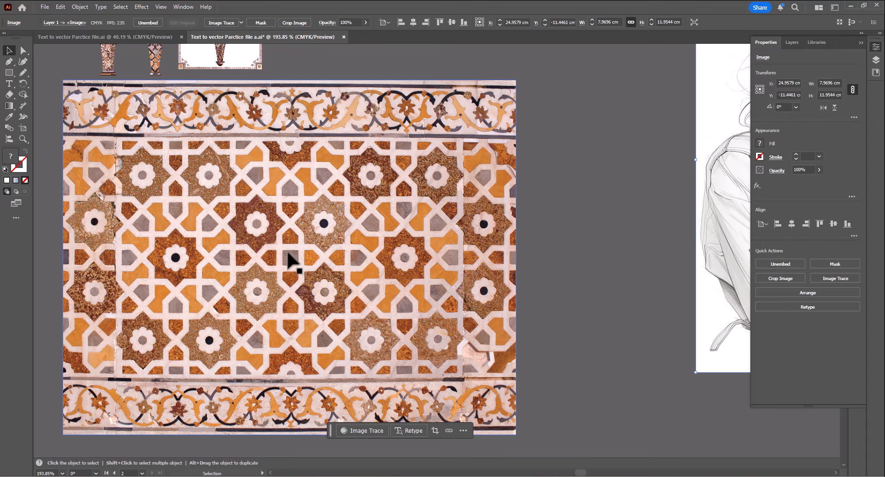
{"action": "key", "text": "space"}
{"action": "left_click_drag", "start_coordinate": [249, 154], "coordinate": [292, 313]}
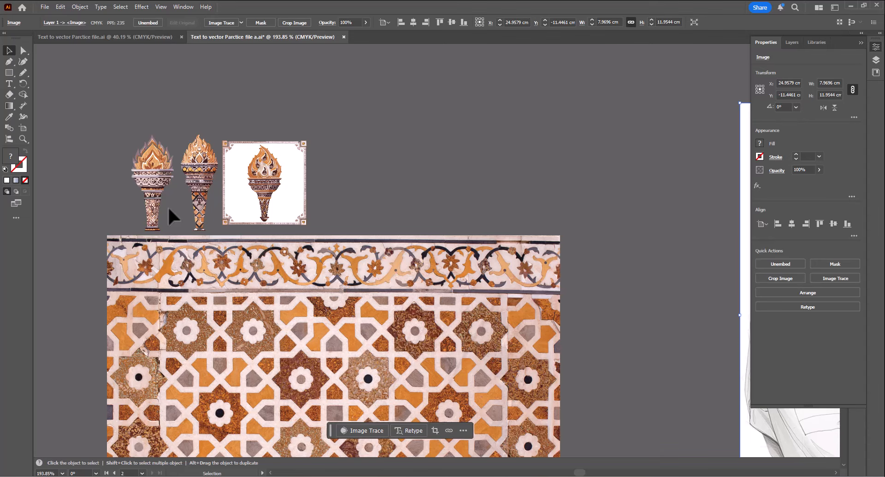
{"action": "key", "text": "space"}
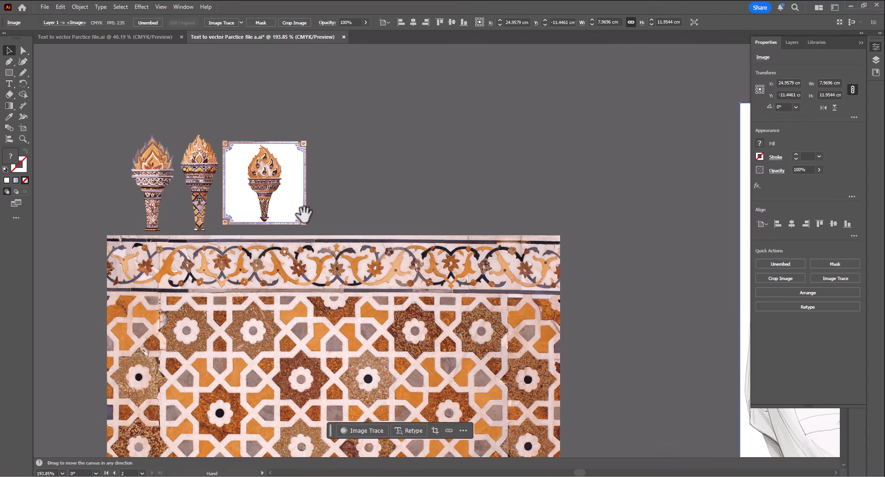
{"action": "left_click_drag", "start_coordinate": [515, 223], "coordinate": [233, 228]}
{"action": "left_click_drag", "start_coordinate": [583, 329], "coordinate": [355, 285]}
{"action": "left_click_drag", "start_coordinate": [235, 257], "coordinate": [258, 257]}
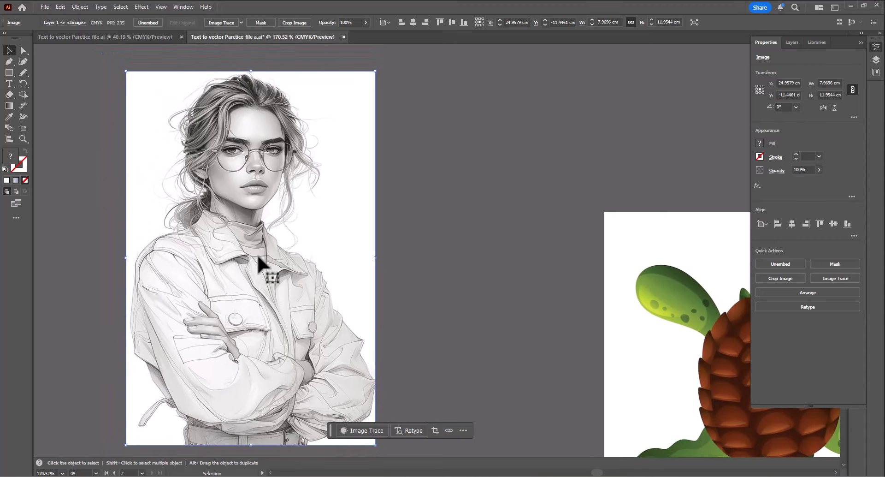
- Draw a square about 2.3 cm wide and move it just right of the portrait image
{"action": "left_click", "coordinate": [9, 72]}
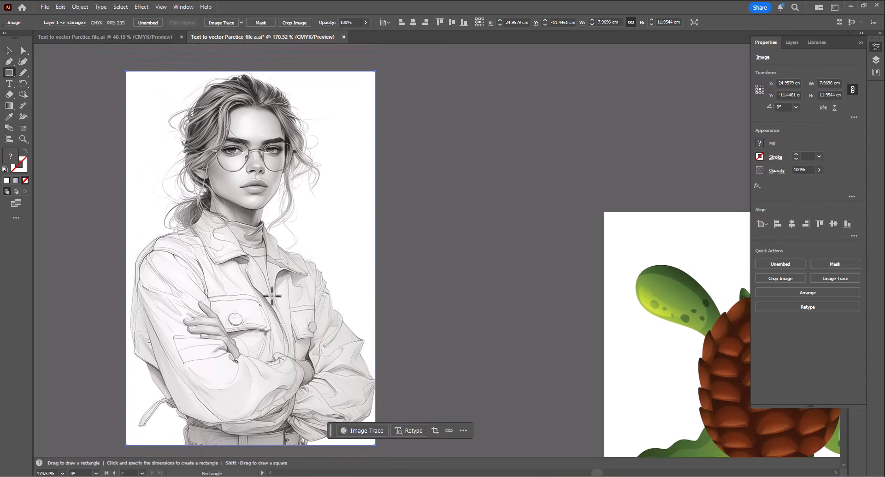
{"action": "left_click_drag", "start_coordinate": [272, 295], "coordinate": [344, 314]}
{"action": "key", "text": "v"}
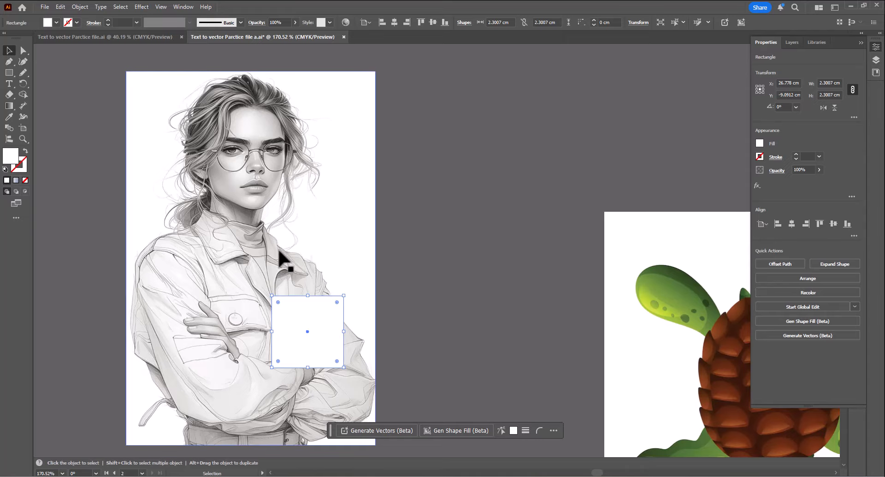
{"action": "left_click_drag", "start_coordinate": [288, 327], "coordinate": [399, 293]}
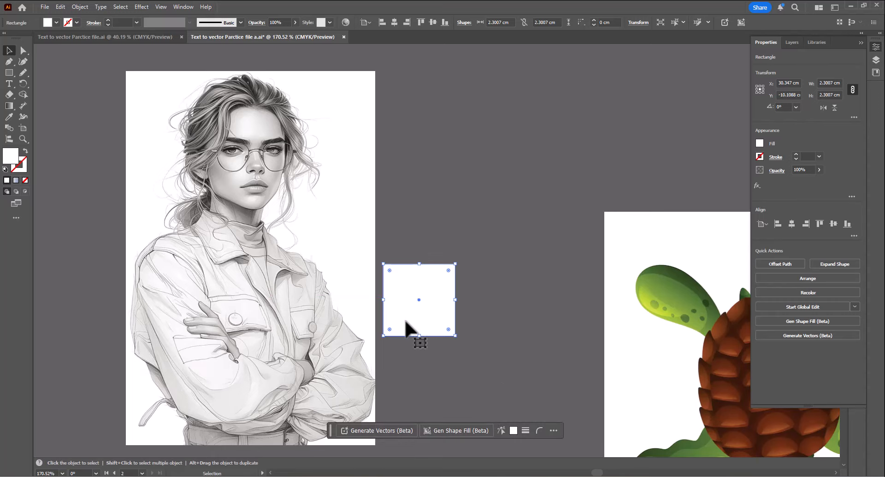
- Generate vectors in the square from the prompt 'natural Torch', replacing the style reference with the portrait sketch
{"action": "left_click", "coordinate": [392, 429]}
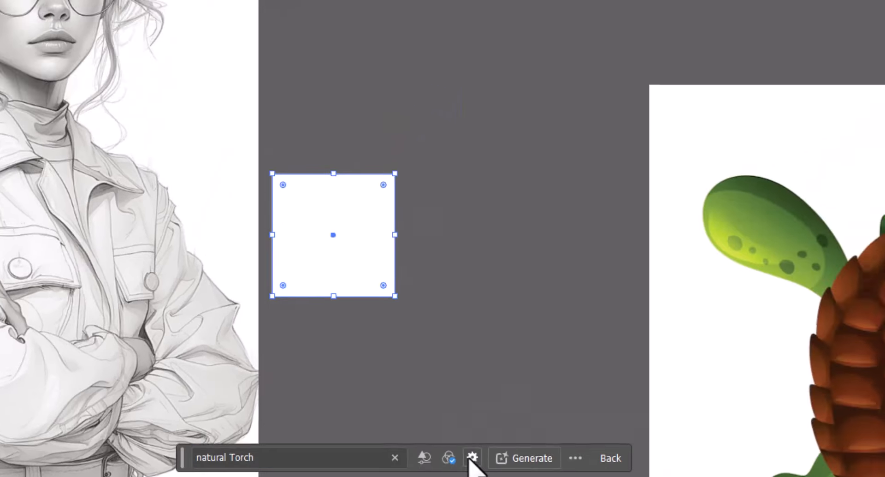
{"action": "left_click", "coordinate": [557, 384]}
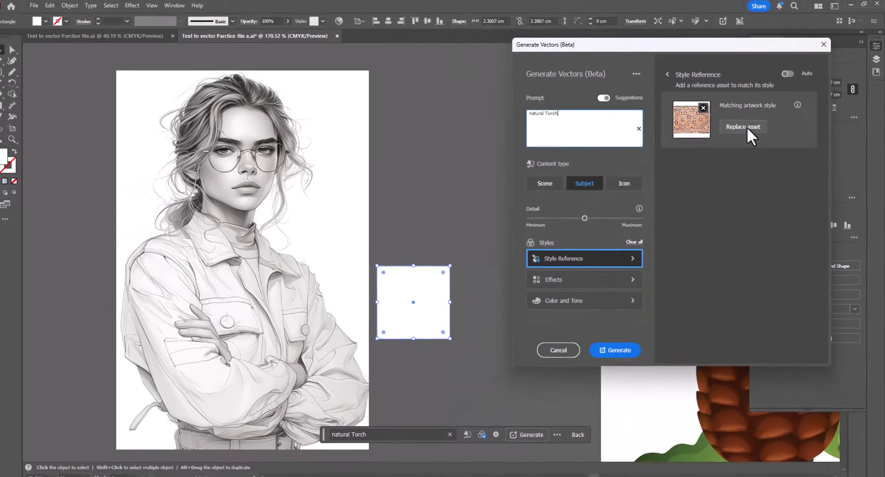
{"action": "left_click", "coordinate": [694, 139]}
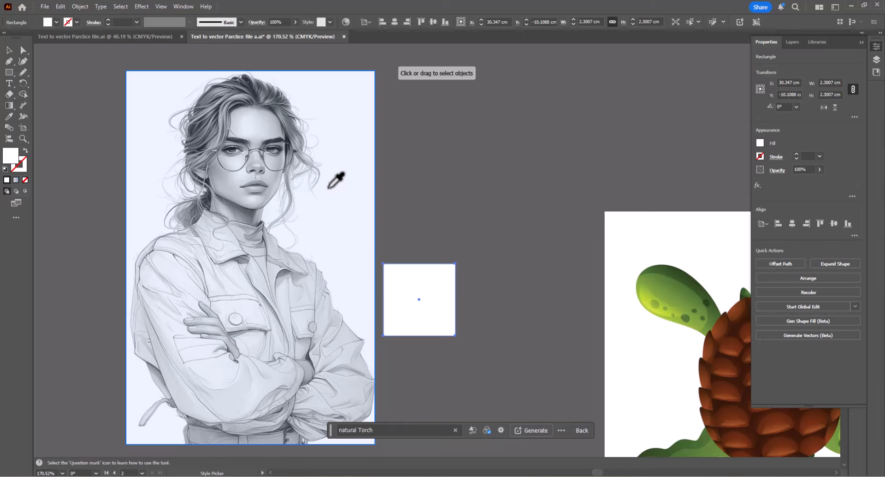
{"action": "left_click", "coordinate": [308, 228]}
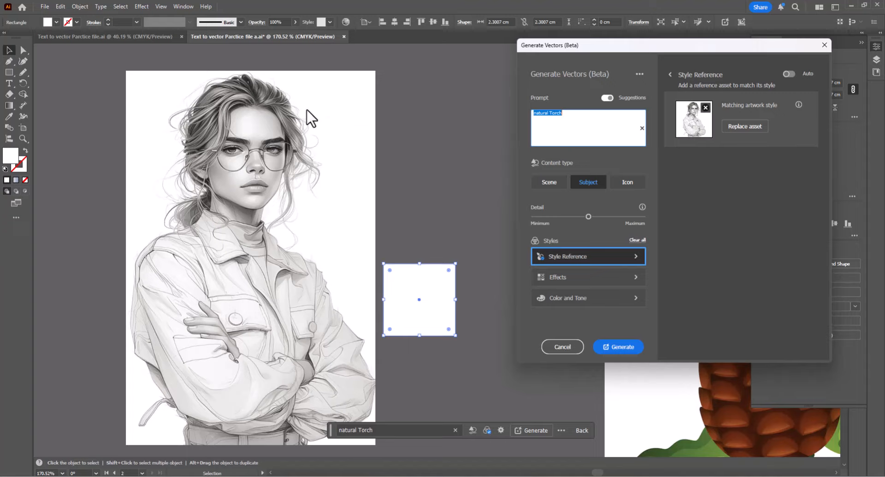
{"action": "left_click", "coordinate": [615, 350]}
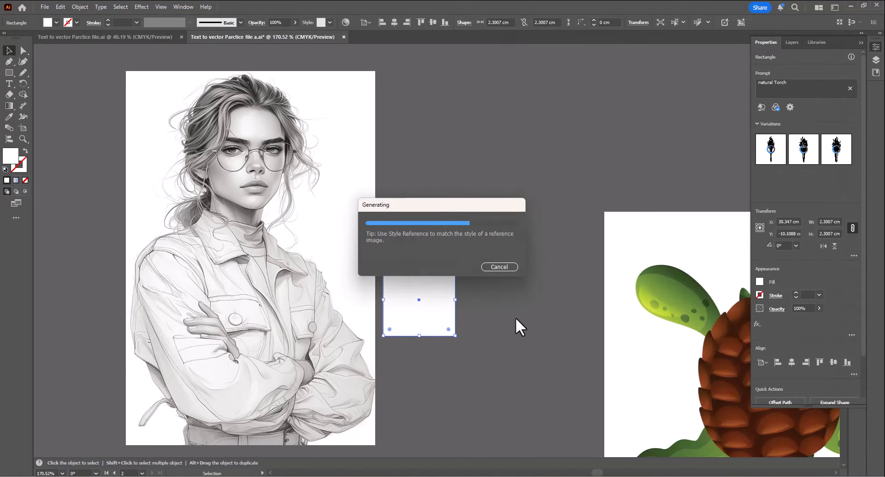
- Zoom in on the portrait-styled torches and click through their variations
{"action": "key", "text": "ctrl+shift+a"}
{"action": "key", "text": "ctrl+space"}
{"action": "left_click_drag", "start_coordinate": [419, 299], "coordinate": [587, 334]}
{"action": "left_click_drag", "start_coordinate": [503, 310], "coordinate": [358, 270]}
{"action": "left_click_drag", "start_coordinate": [387, 244], "coordinate": [438, 289]}
{"action": "left_click", "coordinate": [804, 150]}
{"action": "left_click", "coordinate": [530, 272]}
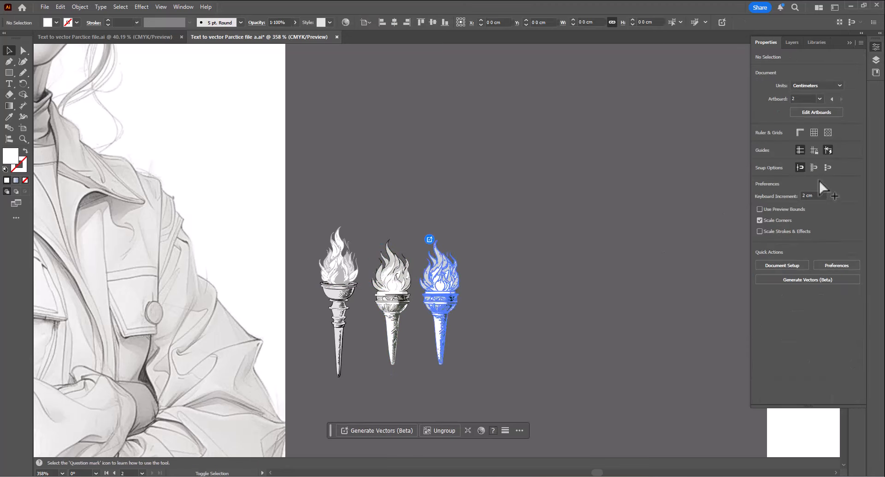
{"action": "left_click", "coordinate": [831, 156]}
{"action": "left_click", "coordinate": [562, 263]}
{"action": "left_click_drag", "start_coordinate": [504, 327], "coordinate": [570, 257]}
{"action": "left_click", "coordinate": [437, 290]}
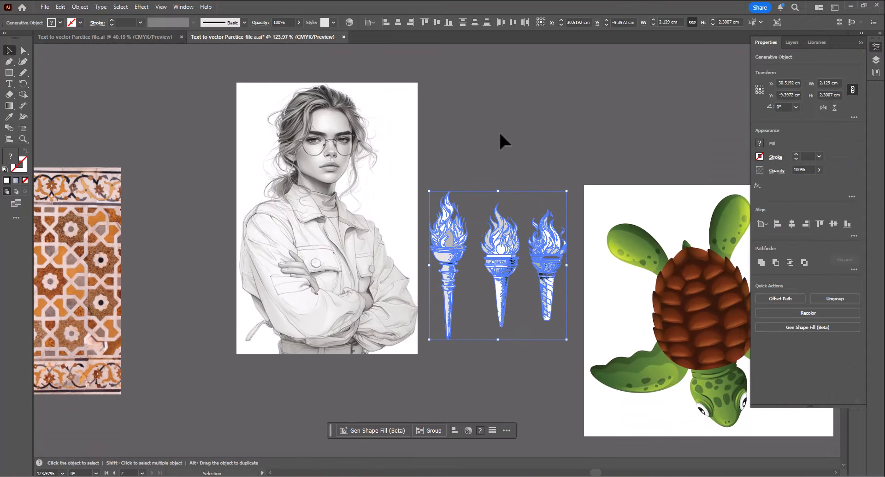
- Zoom and pan over the torch details, selecting each torch to review its variations
{"action": "left_click", "coordinate": [500, 135]}
{"action": "left_click_drag", "start_coordinate": [364, 253], "coordinate": [436, 272]}
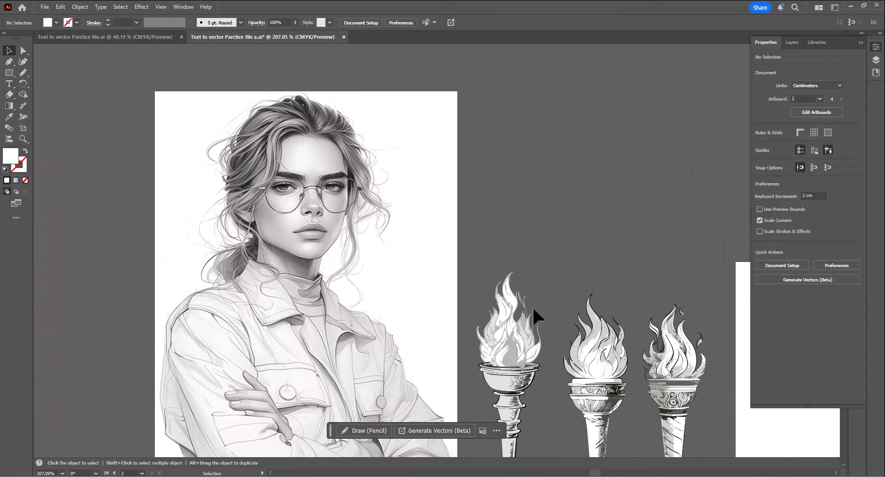
{"action": "left_click_drag", "start_coordinate": [667, 395], "coordinate": [656, 252]}
{"action": "left_click", "coordinate": [518, 408]}
{"action": "left_click_drag", "start_coordinate": [518, 408], "coordinate": [490, 336]}
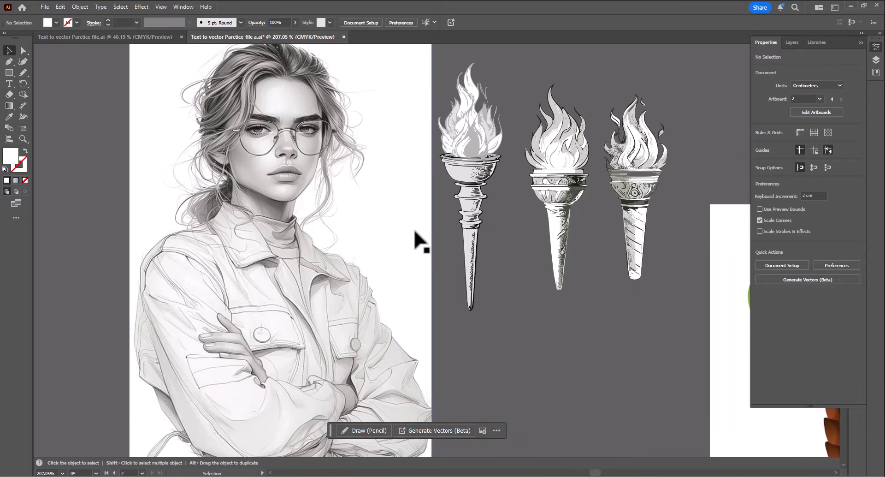
{"action": "key", "text": "space"}
{"action": "left_click_drag", "start_coordinate": [526, 193], "coordinate": [452, 238]}
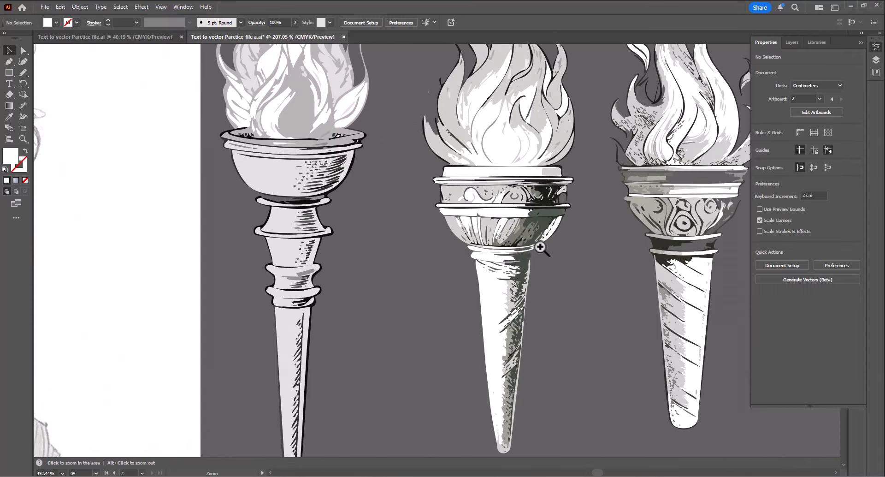
{"action": "left_click_drag", "start_coordinate": [334, 185], "coordinate": [395, 198]}
{"action": "left_click_drag", "start_coordinate": [538, 260], "coordinate": [271, 199]}
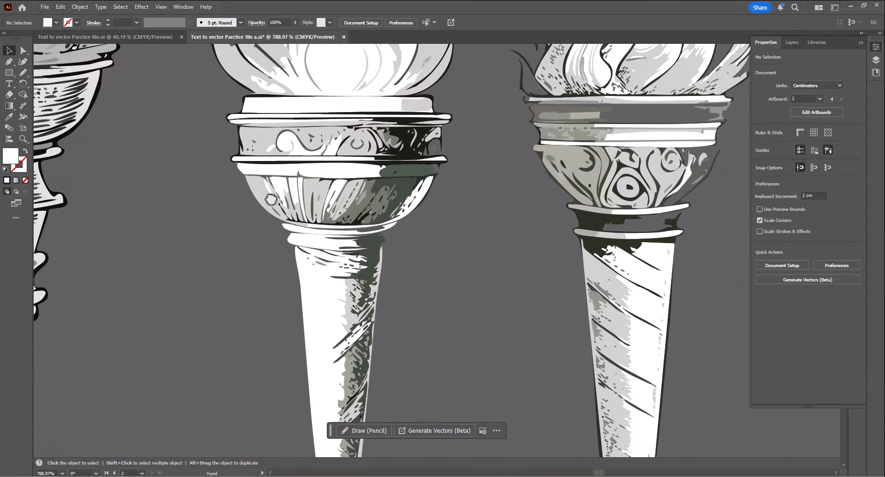
{"action": "left_click_drag", "start_coordinate": [551, 213], "coordinate": [313, 246]}
{"action": "left_click_drag", "start_coordinate": [264, 284], "coordinate": [558, 470]}
{"action": "left_click_drag", "start_coordinate": [488, 334], "coordinate": [437, 227]}
{"action": "left_click_drag", "start_coordinate": [295, 236], "coordinate": [500, 262]}
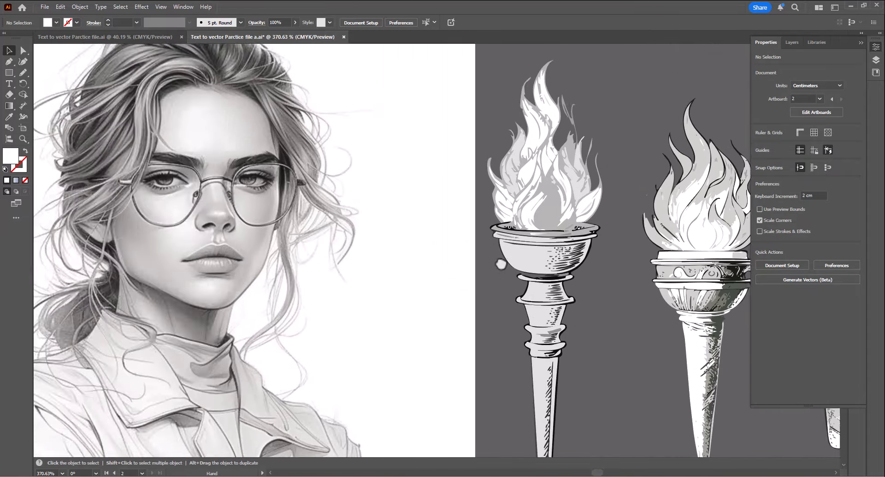
{"action": "left_click_drag", "start_coordinate": [416, 281], "coordinate": [354, 250]}
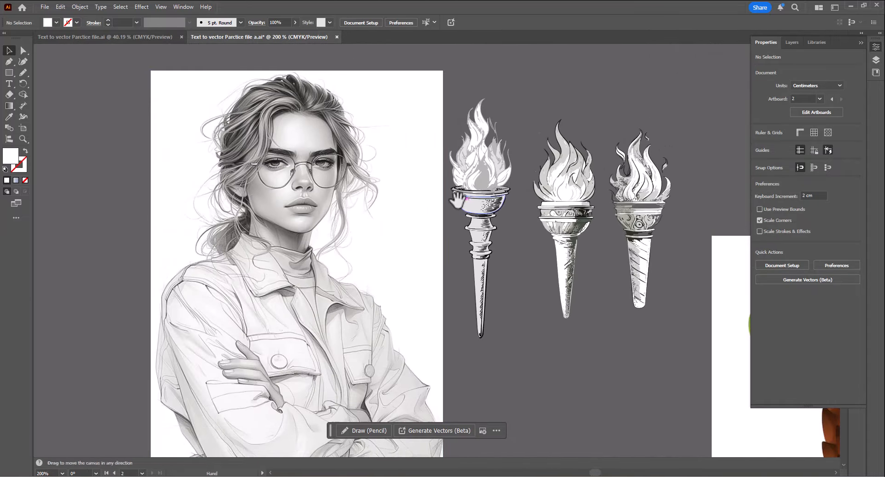
{"action": "left_click_drag", "start_coordinate": [390, 159], "coordinate": [420, 193]}
{"action": "left_click", "coordinate": [350, 83]}
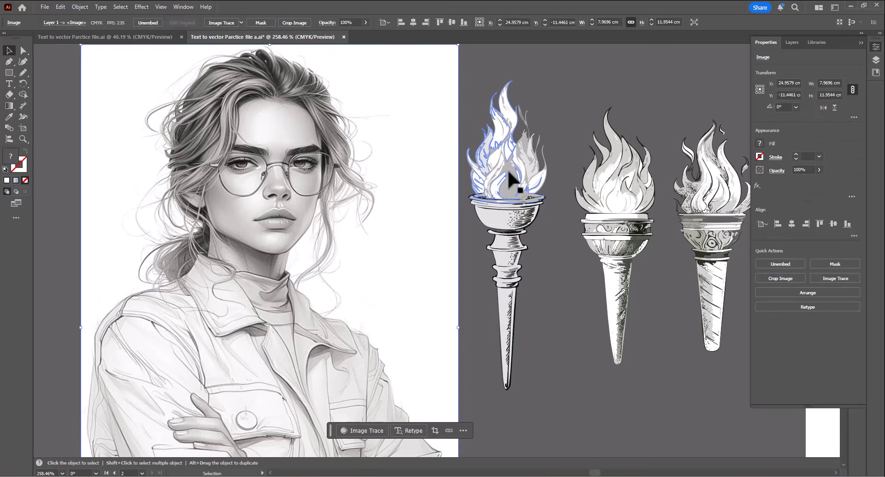
{"action": "left_click", "coordinate": [517, 199]}
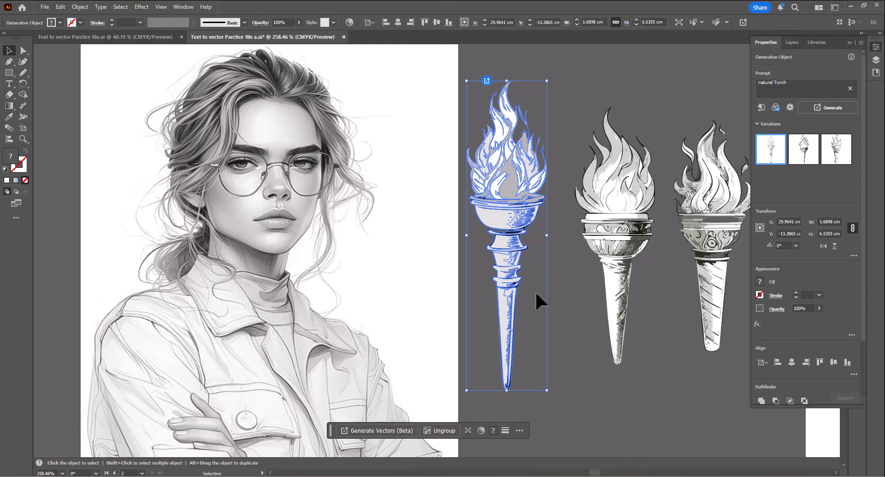
{"action": "left_click_drag", "start_coordinate": [515, 206], "coordinate": [377, 205]}
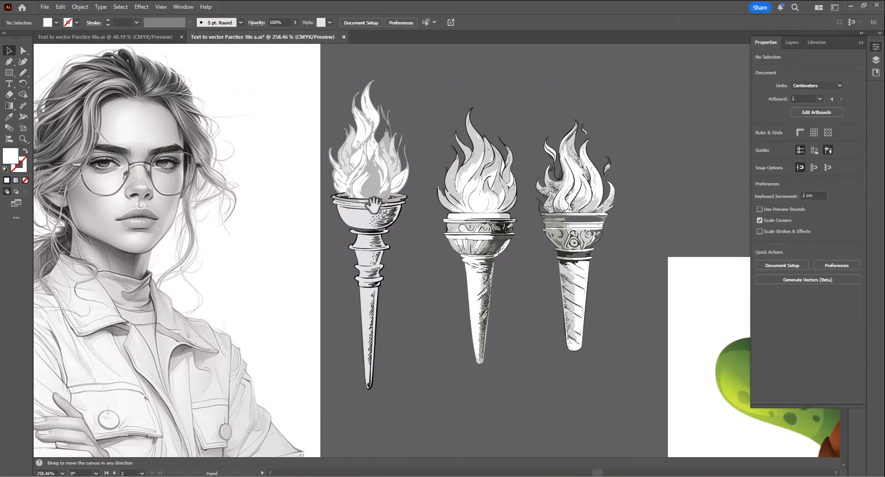
{"action": "left_click", "coordinate": [561, 199]}
{"action": "left_click", "coordinate": [527, 341]}
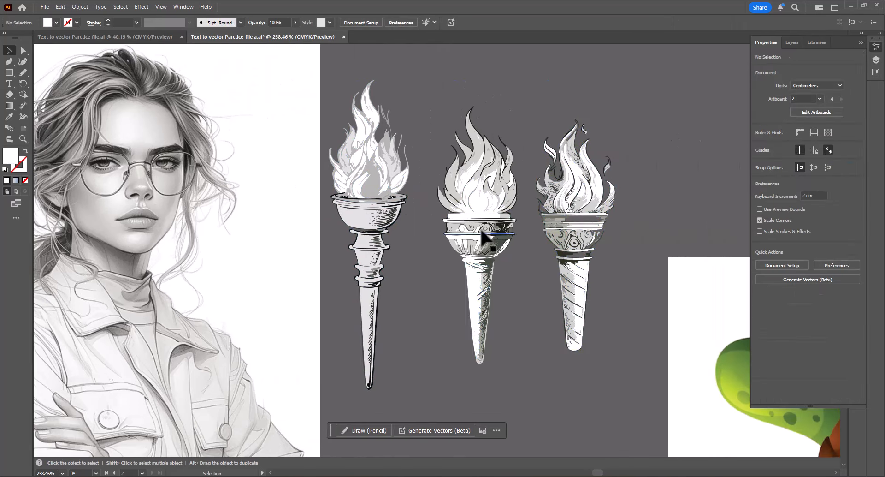
{"action": "left_click", "coordinate": [479, 223]}
{"action": "scroll", "coordinate": [401, 302], "scroll_direction": "down", "scroll_amount": 5}
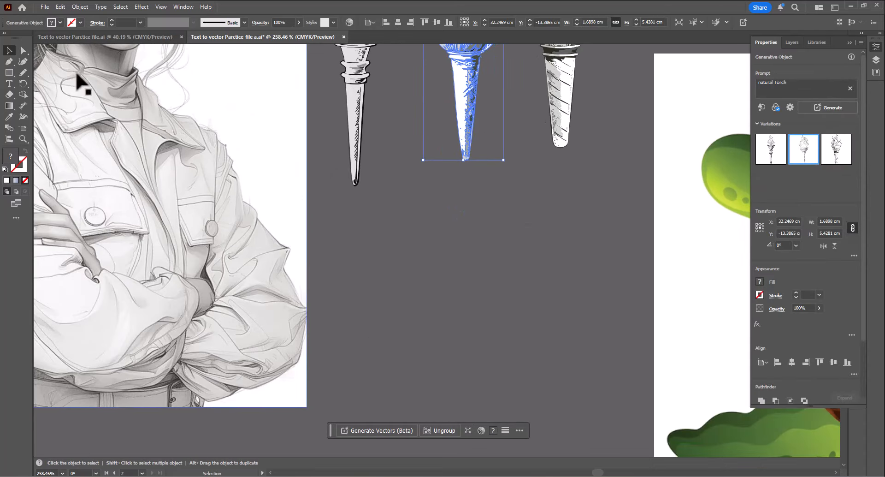
- Draw a rectangle about 1.5 × 2.8 cm below the torches and generate a 'natural Torch' vector in it
{"action": "left_click", "coordinate": [9, 73]}
{"action": "left_click_drag", "start_coordinate": [356, 239], "coordinate": [428, 370]}
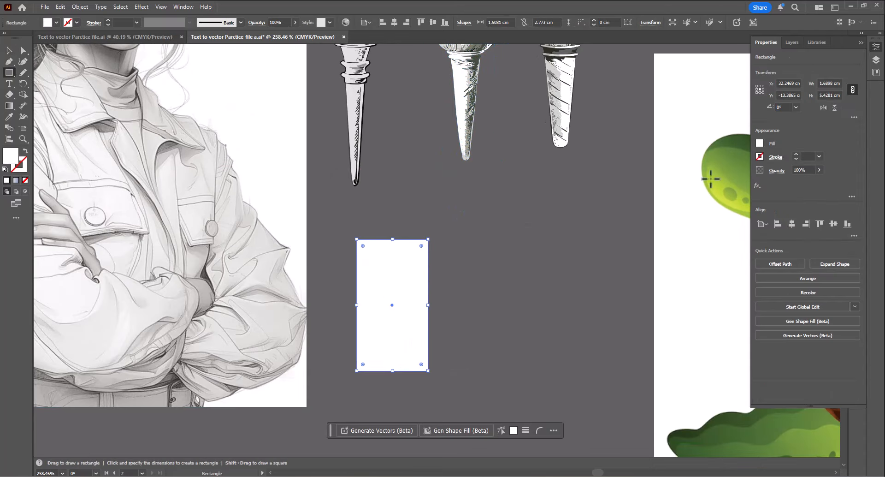
{"action": "key", "text": "v"}
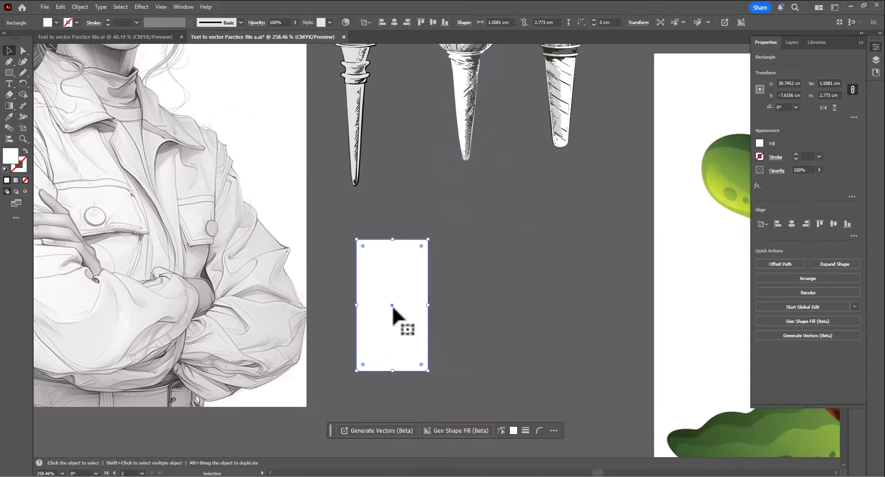
{"action": "left_click", "coordinate": [390, 430]}
{"action": "left_click", "coordinate": [543, 432]}
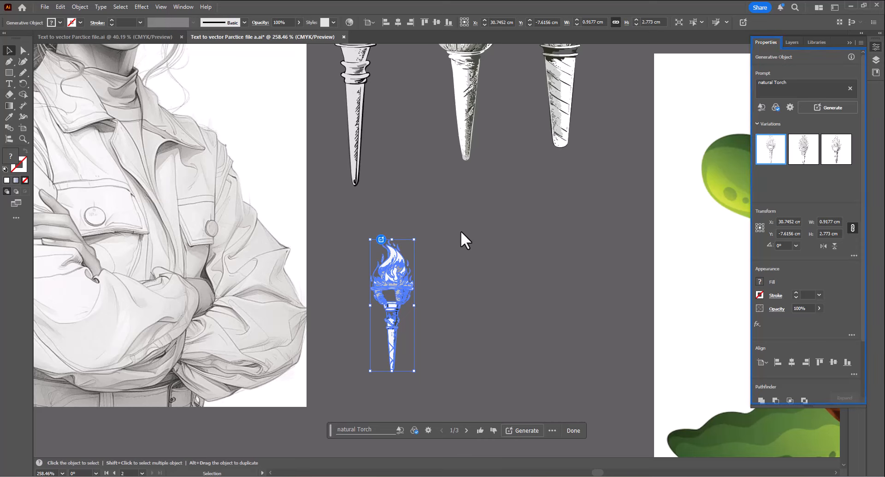
- Produce the other torch variations and place the three side by side in the lower row
{"action": "left_click", "coordinate": [461, 230]}
{"action": "left_click_drag", "start_coordinate": [480, 297], "coordinate": [480, 337]}
{"action": "left_click", "coordinate": [804, 148]}
{"action": "left_click", "coordinate": [479, 350]}
{"action": "left_click", "coordinate": [834, 155]}
{"action": "left_click", "coordinate": [502, 365]}
{"action": "left_click", "coordinate": [484, 364]}
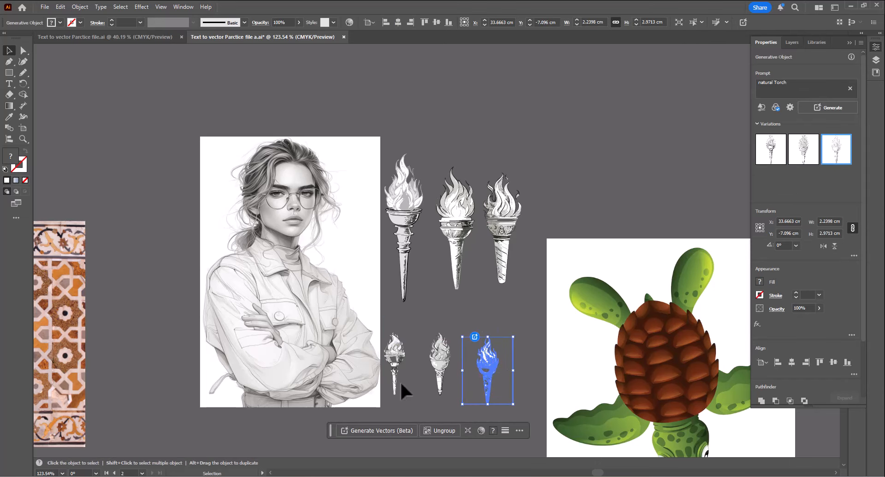
- Rearrange the lower torches and enlarge the third one to about 3.6 × 4.8 cm
{"action": "left_click", "coordinate": [396, 376], "text": "shift"}
{"action": "left_click", "coordinate": [440, 368], "text": "shift"}
{"action": "left_click_drag", "start_coordinate": [513, 368], "coordinate": [592, 368]}
{"action": "left_click", "coordinate": [402, 359], "text": "shift"}
{"action": "left_click_drag", "start_coordinate": [479, 354], "coordinate": [447, 354]}
{"action": "left_click", "coordinate": [447, 355], "text": "shift"}
{"action": "left_click_drag", "start_coordinate": [523, 358], "coordinate": [493, 309]}
{"action": "left_click", "coordinate": [463, 352]}
{"action": "left_click", "coordinate": [467, 277]}
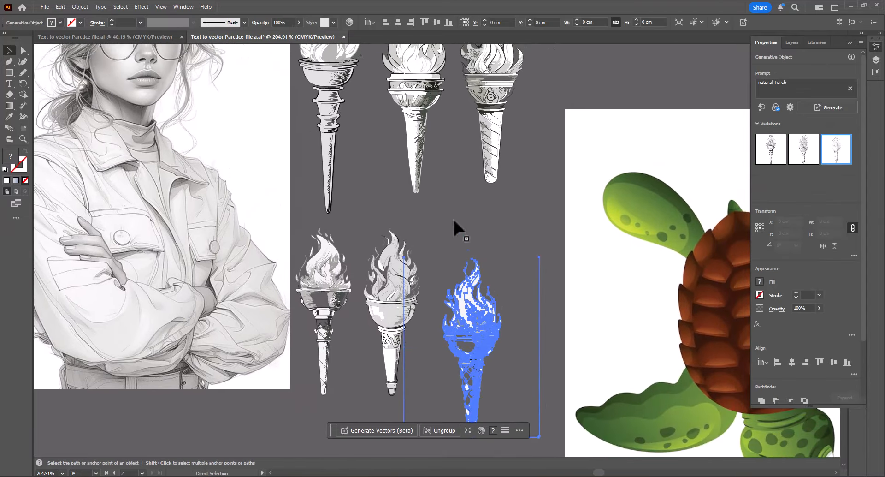
{"action": "key", "text": "ctrl+z"}
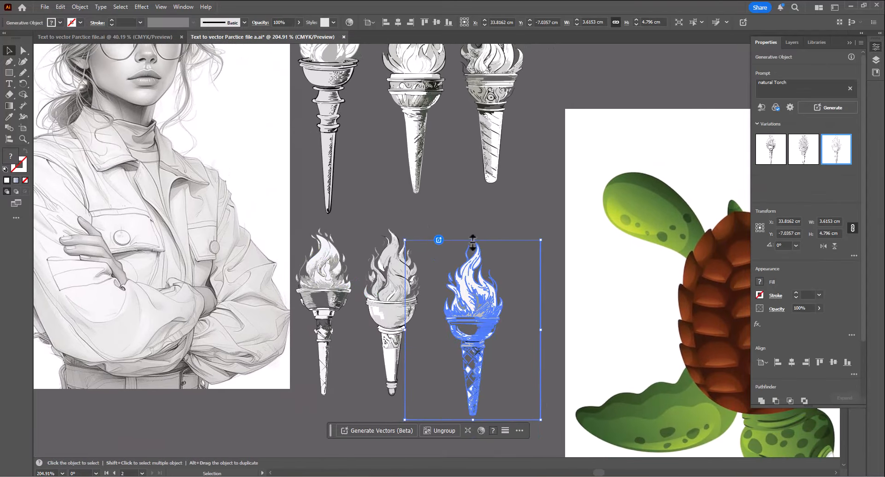
- Navigate across the artboard to the colourful music collage image and zoom in on it
{"action": "left_click", "coordinate": [484, 150]}
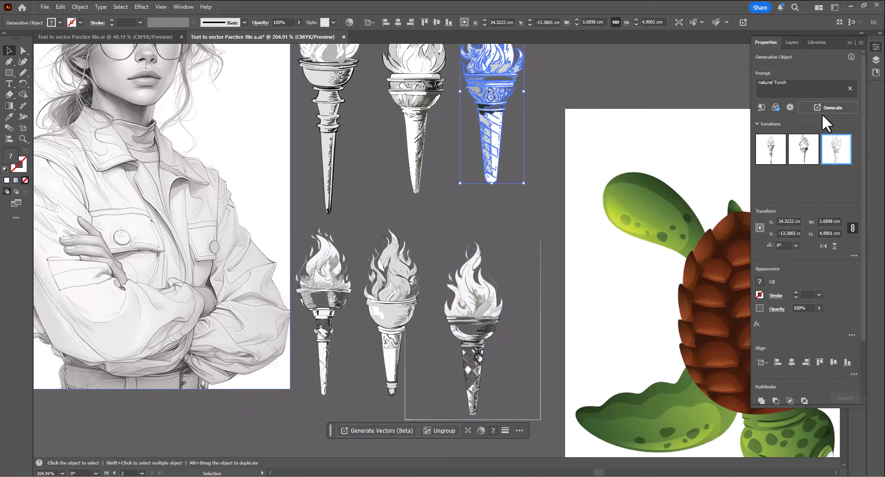
{"action": "left_click_drag", "start_coordinate": [561, 198], "coordinate": [530, 263]}
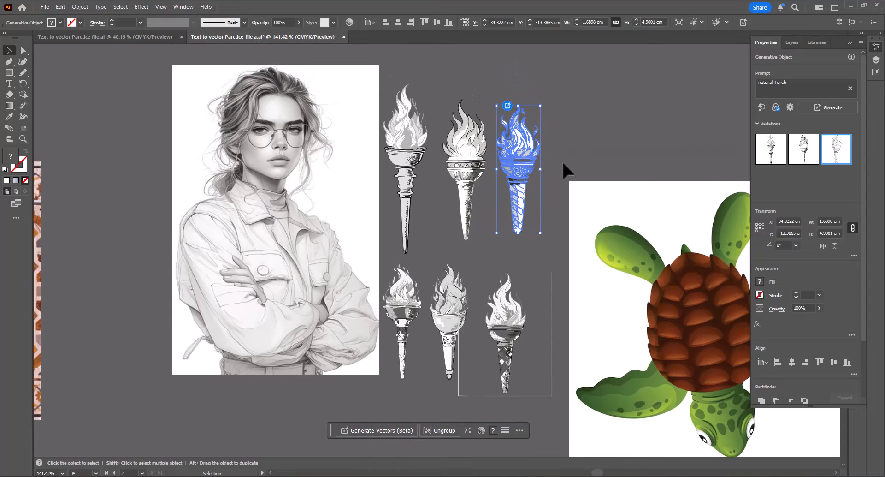
{"action": "left_click", "coordinate": [457, 330]}
{"action": "scroll", "coordinate": [457, 331], "scroll_direction": "up", "scroll_amount": 2}
{"action": "left_click_drag", "start_coordinate": [556, 361], "coordinate": [496, 418]}
{"action": "left_click_drag", "start_coordinate": [492, 231], "coordinate": [408, 263]}
{"action": "left_click_drag", "start_coordinate": [495, 176], "coordinate": [571, 415]}
{"action": "left_click_drag", "start_coordinate": [411, 193], "coordinate": [426, 303]}
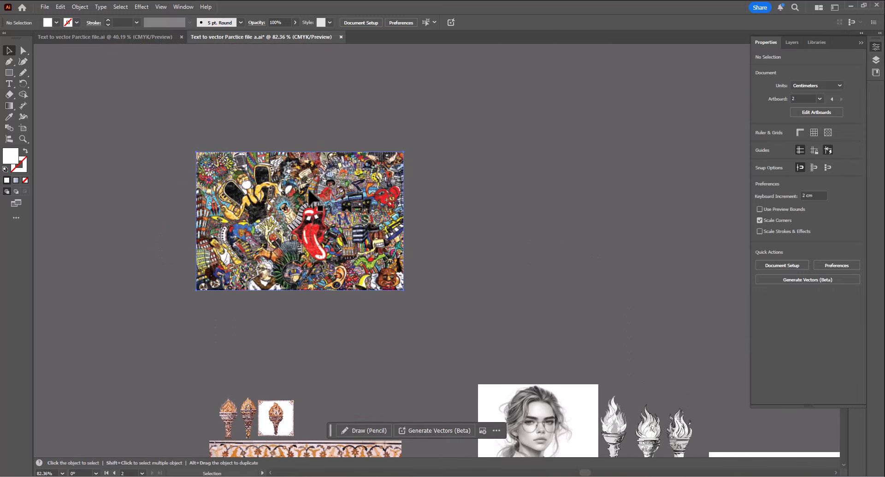
{"action": "left_click", "coordinate": [313, 198]}
{"action": "key", "text": "ctrl+0"}
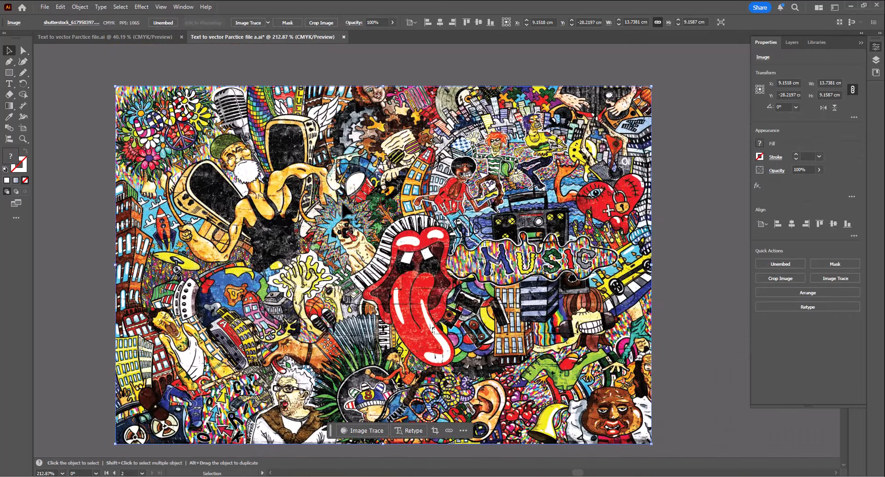
- Draw a square about 2.7 × 2.7 cm over the music collage and open Generate Vectors for it
{"action": "left_click", "coordinate": [10, 73]}
{"action": "left_click_drag", "start_coordinate": [453, 314], "coordinate": [388, 274]}
{"action": "mouse_move", "coordinate": [389, 241]}
{"action": "left_mouse_down"}
{"action": "mouse_move", "coordinate": [469, 312]}
{"action": "mouse_move", "coordinate": [494, 346]}
{"action": "left_mouse_up"}
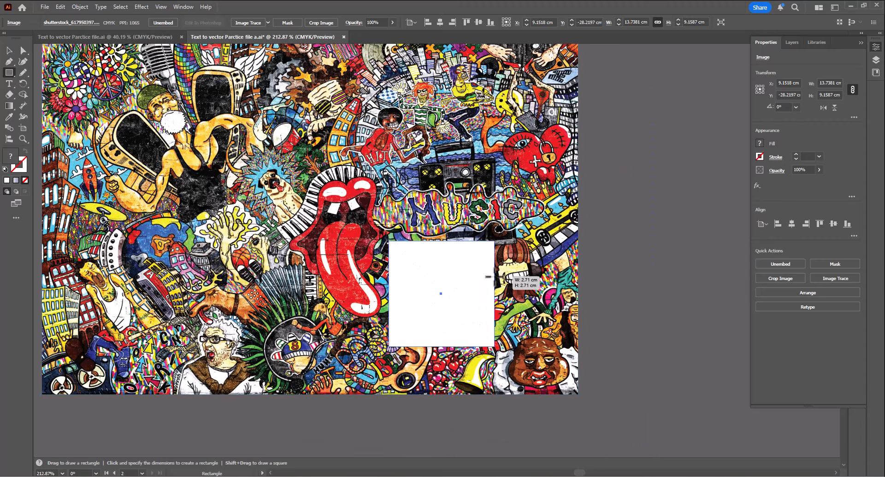
{"action": "key", "text": "v"}
{"action": "mouse_move", "coordinate": [447, 302]}
{"action": "left_mouse_down"}
{"action": "mouse_move", "coordinate": [529, 291]}
{"action": "mouse_move", "coordinate": [448, 299]}
{"action": "left_mouse_up"}
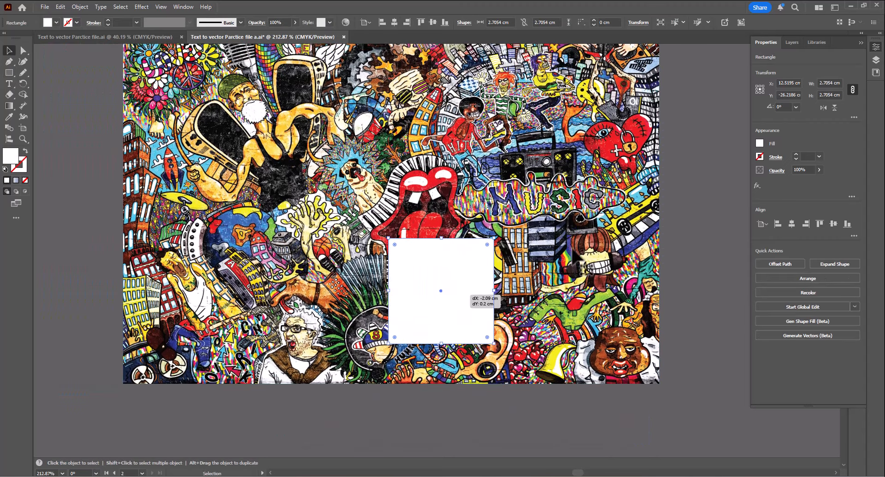
{"action": "left_click", "coordinate": [408, 435]}
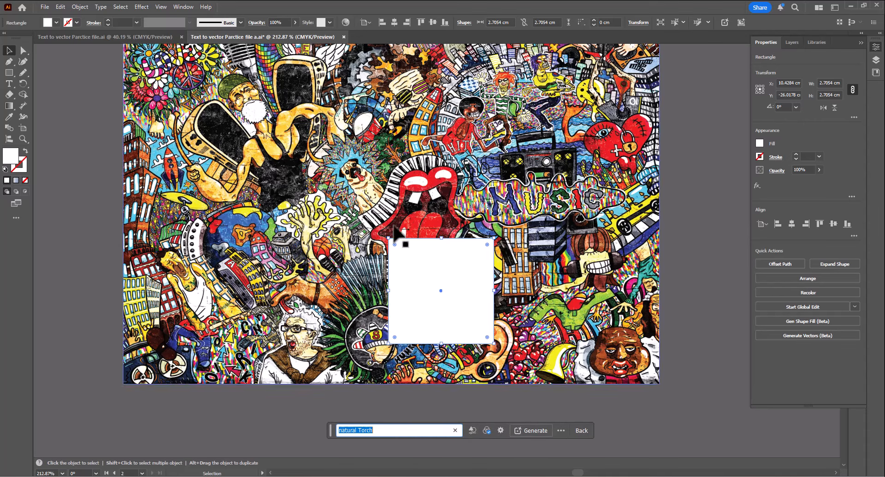
- Reposition the square onto the lower middle of the music collage
{"action": "left_click", "coordinate": [442, 309]}
{"action": "scroll", "coordinate": [443, 308], "scroll_direction": "down", "scroll_amount": 5}
{"action": "left_click_drag", "start_coordinate": [442, 308], "coordinate": [434, 182]}
{"action": "left_click_drag", "start_coordinate": [283, 78], "coordinate": [86, 399]}
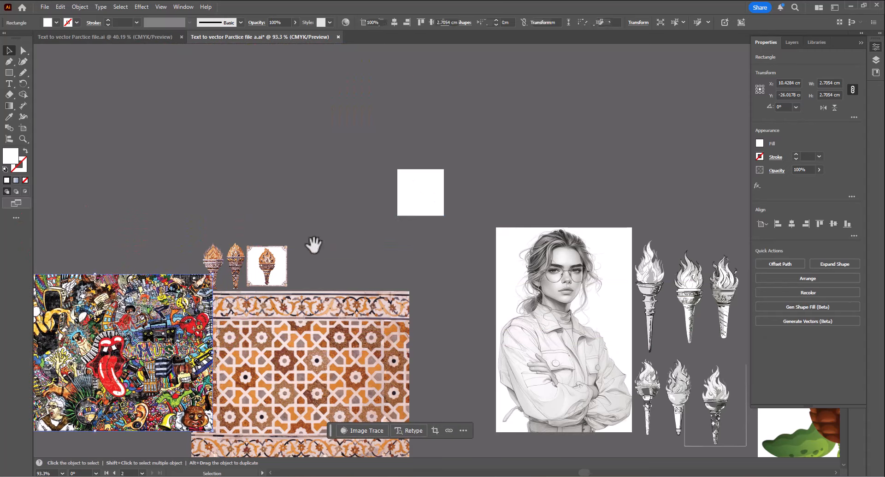
{"action": "left_click_drag", "start_coordinate": [292, 292], "coordinate": [427, 108]}
{"action": "left_click_drag", "start_coordinate": [295, 152], "coordinate": [323, 171]}
{"action": "scroll", "coordinate": [305, 159], "scroll_direction": "up", "scroll_amount": 3}
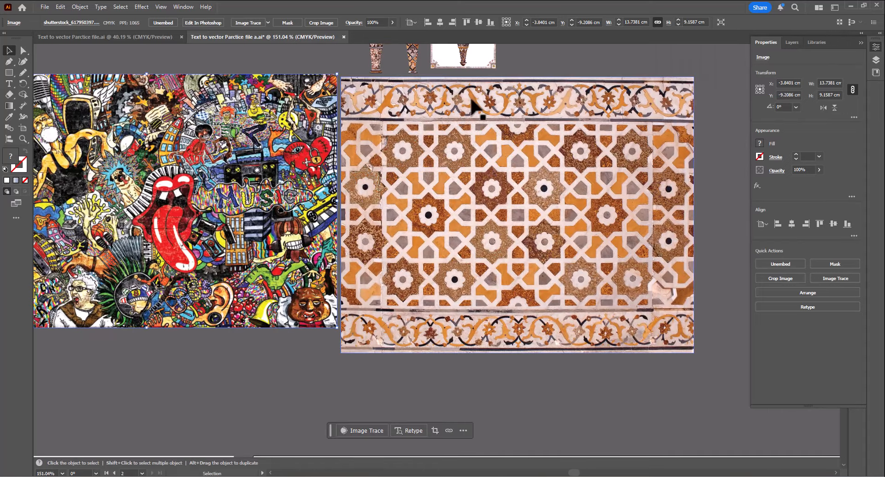
{"action": "left_click_drag", "start_coordinate": [443, 161], "coordinate": [442, 322]}
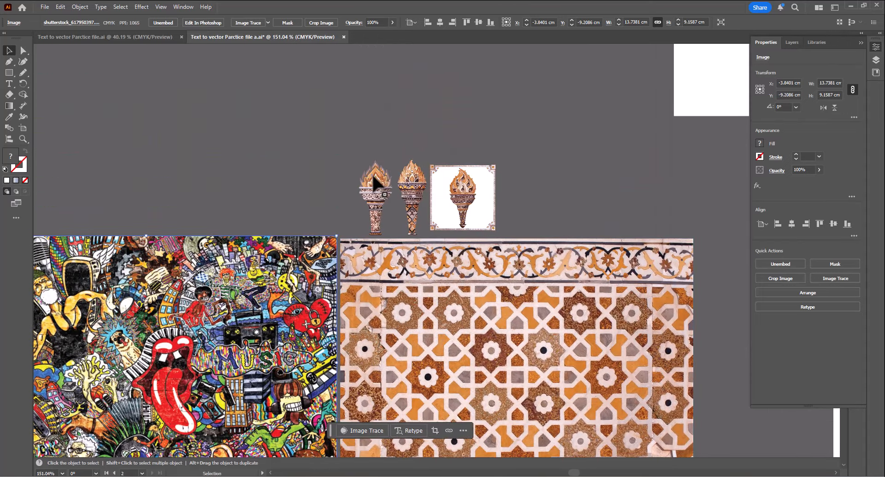
{"action": "left_click_drag", "start_coordinate": [393, 191], "coordinate": [360, 228]}
{"action": "left_click_drag", "start_coordinate": [289, 305], "coordinate": [491, 183]}
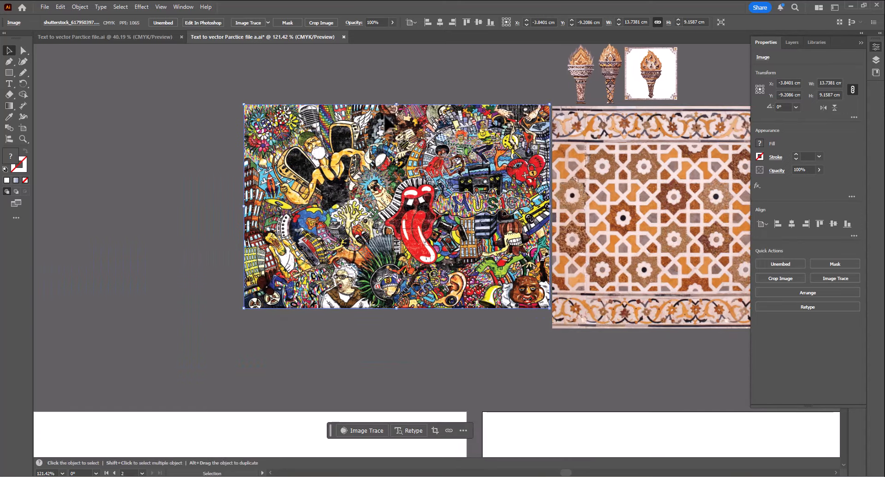
{"action": "left_click_drag", "start_coordinate": [370, 196], "coordinate": [395, 204]}
{"action": "scroll", "coordinate": [507, 244], "scroll_direction": "up", "scroll_amount": 3}
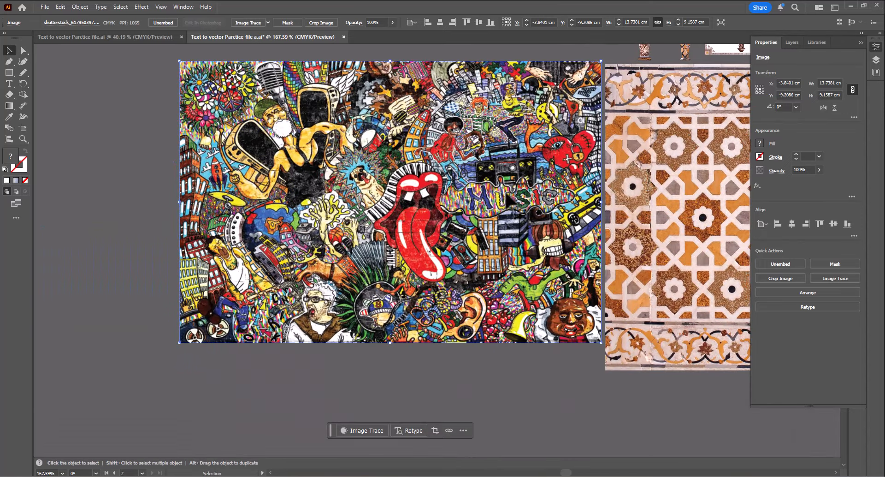
{"action": "left_click_drag", "start_coordinate": [477, 221], "coordinate": [514, 234]}
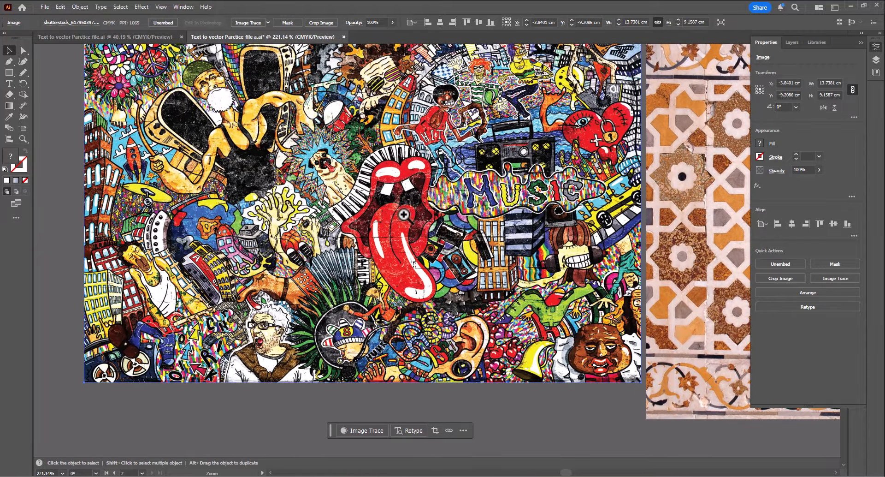
{"action": "left_click_drag", "start_coordinate": [367, 216], "coordinate": [311, 213]}
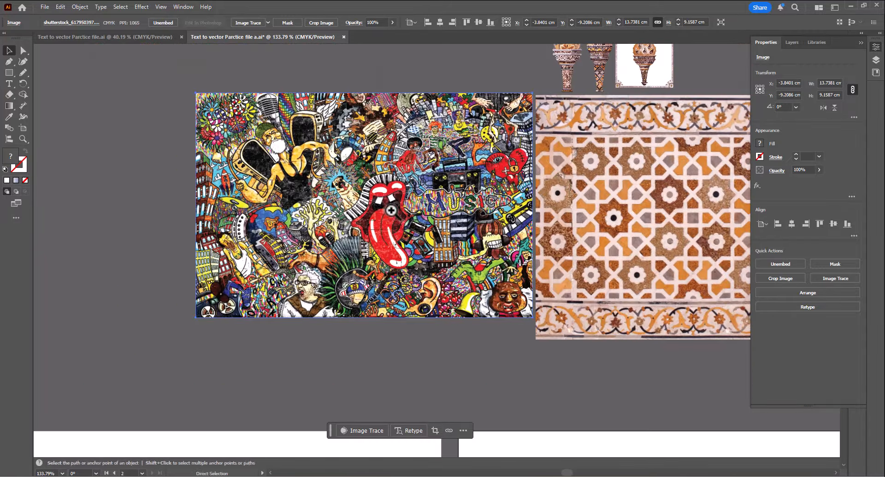
{"action": "left_click_drag", "start_coordinate": [449, 195], "coordinate": [365, 197]}
{"action": "left_click_drag", "start_coordinate": [366, 197], "coordinate": [351, 216]}
{"action": "left_click_drag", "start_coordinate": [425, 178], "coordinate": [393, 214]}
{"action": "left_click_drag", "start_coordinate": [360, 286], "coordinate": [510, 65]}
{"action": "left_click_drag", "start_coordinate": [567, 177], "coordinate": [615, 85]}
{"action": "left_click_drag", "start_coordinate": [560, 138], "coordinate": [370, 335]}
- Pick the music collage's style as the style reference for the 'natural Torch' prompt
{"action": "left_click_drag", "start_coordinate": [367, 244], "coordinate": [373, 214]}
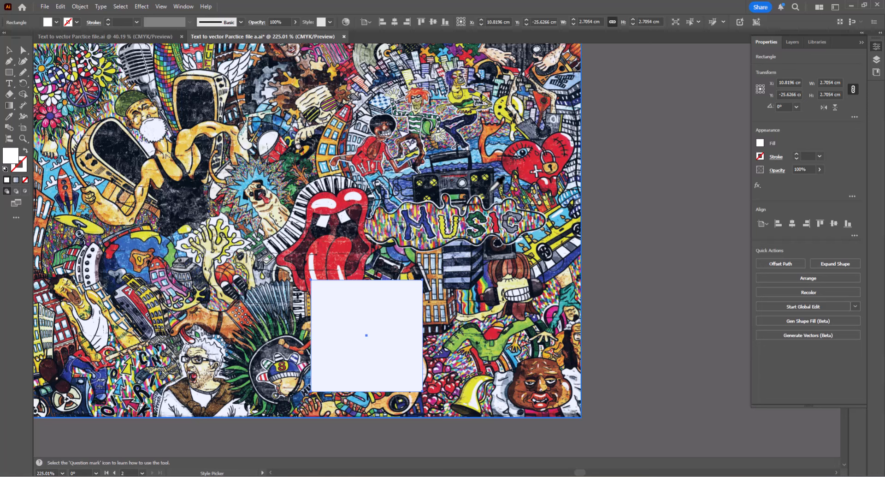
{"action": "left_click", "coordinate": [479, 213]}
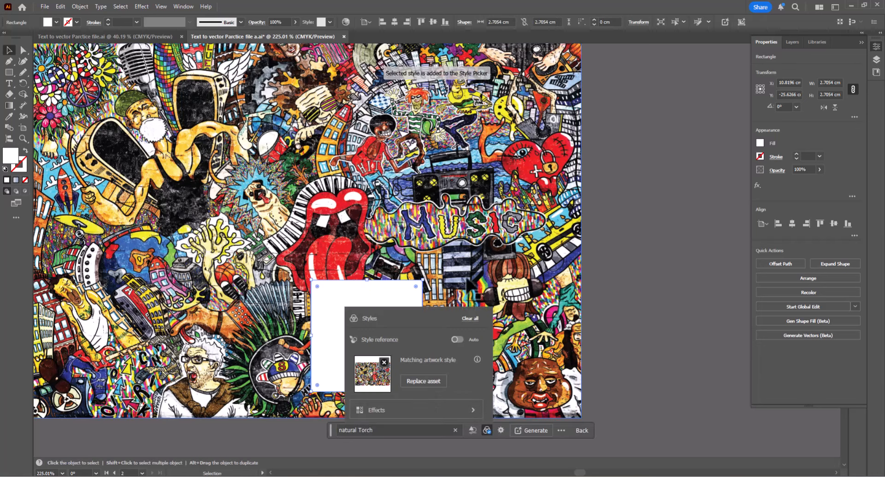
{"action": "left_click", "coordinate": [429, 431]}
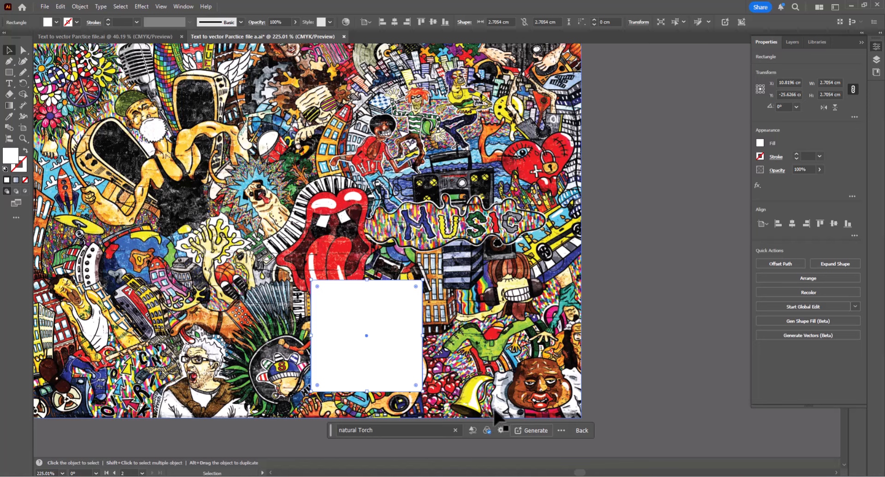
{"action": "left_click", "coordinate": [489, 430]}
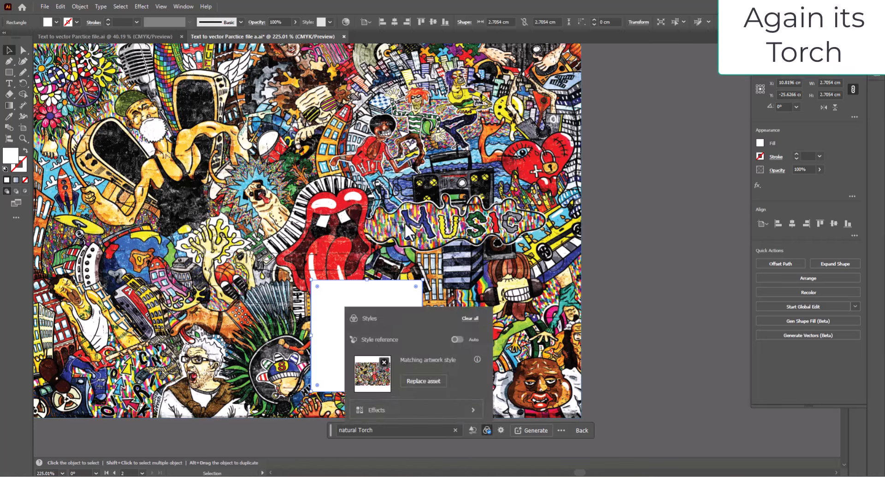
{"action": "left_click", "coordinate": [380, 429]}
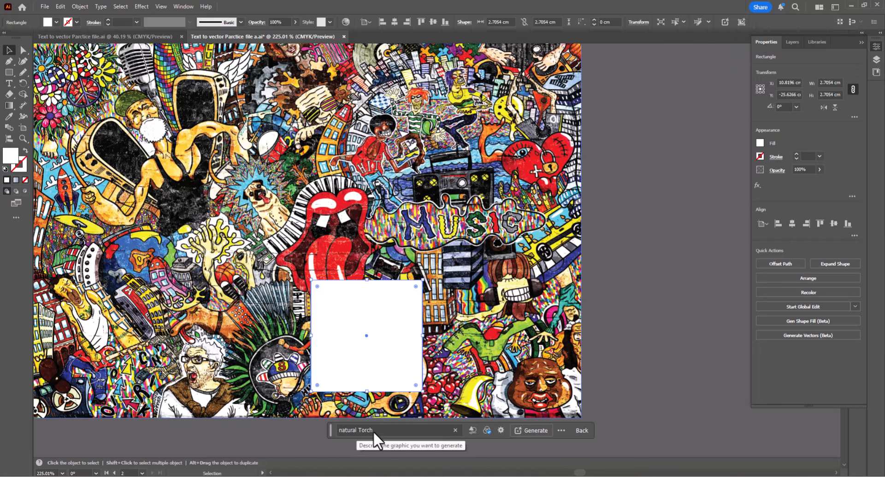
- Generate the 'natural Torch' vector in the square using the collage style reference
{"action": "left_click", "coordinate": [532, 430]}
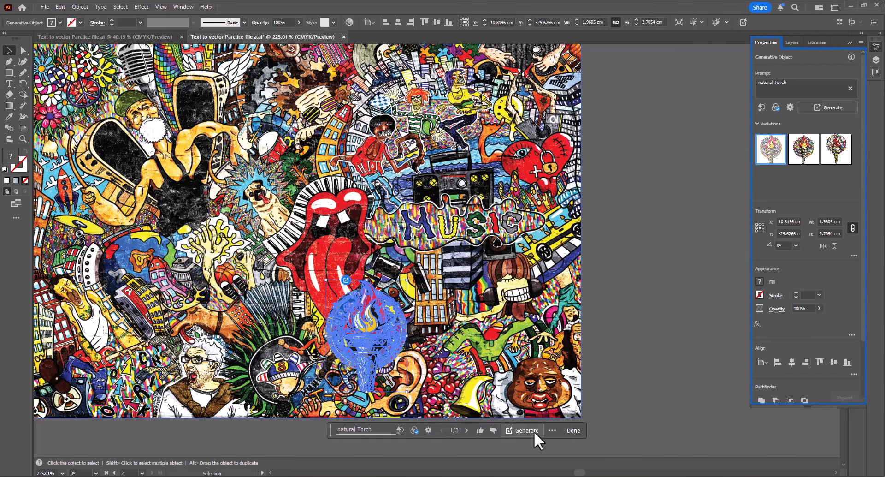
{"action": "left_click", "coordinate": [655, 284]}
{"action": "left_click_drag", "start_coordinate": [385, 351], "coordinate": [325, 240]}
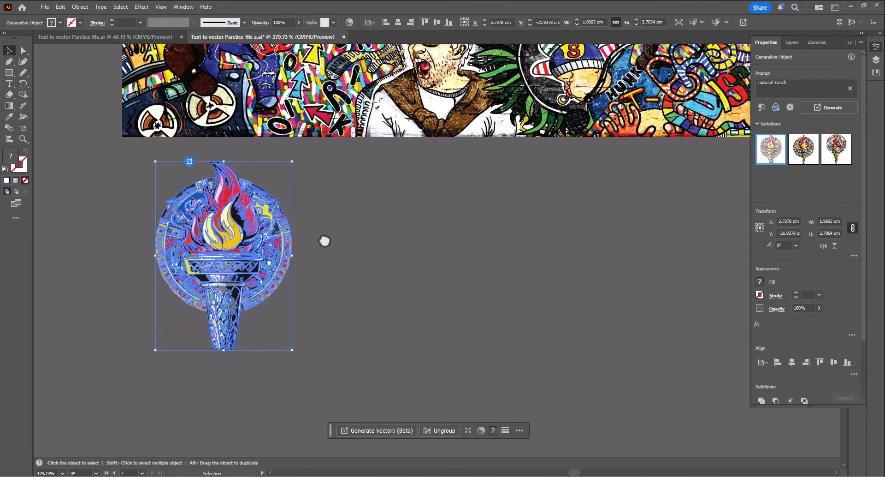
{"action": "left_click", "coordinate": [364, 244]}
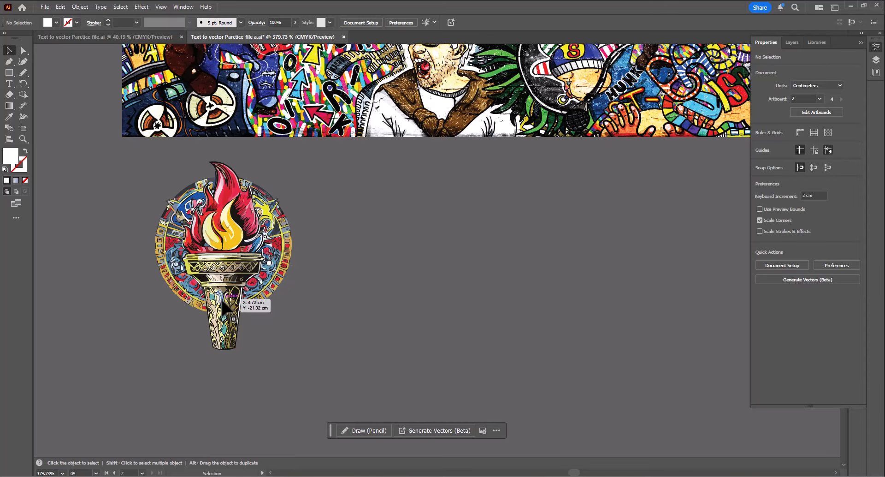
- Zoom in and toggle outline view to inspect the generated torch's paths
{"action": "left_click_drag", "start_coordinate": [211, 279], "coordinate": [329, 299]}
{"action": "left_click", "coordinate": [329, 298]}
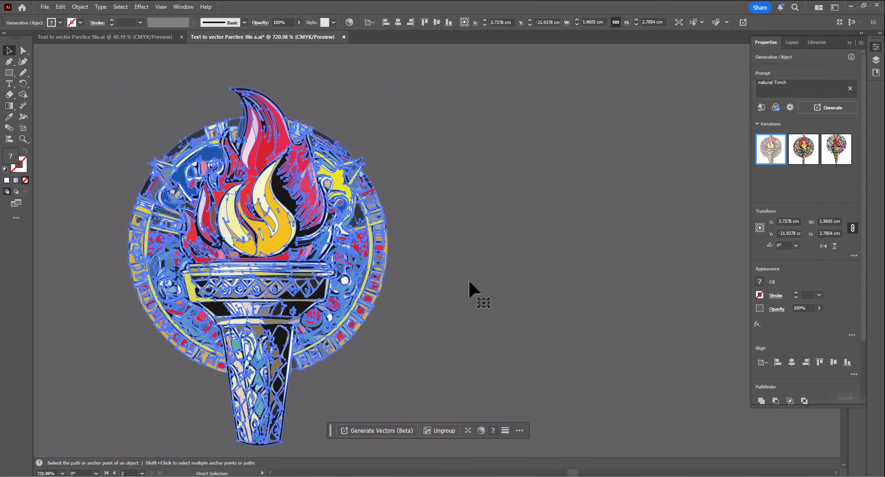
{"action": "key", "text": "ctrl+y"}
{"action": "key", "text": "v"}
{"action": "left_click", "coordinate": [356, 258]}
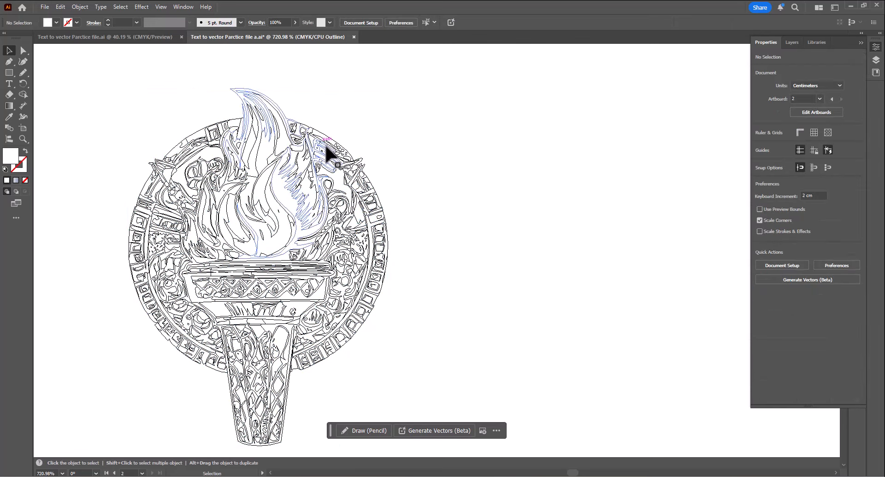
{"action": "key", "text": "a"}
{"action": "key", "text": "ctrl+y"}
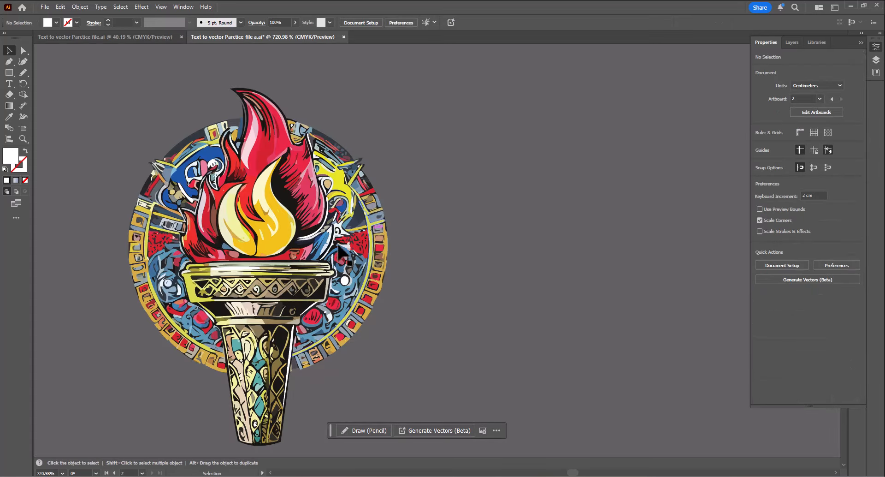
{"action": "key", "text": "z"}
{"action": "left_click", "coordinate": [251, 345], "text": "alt"}
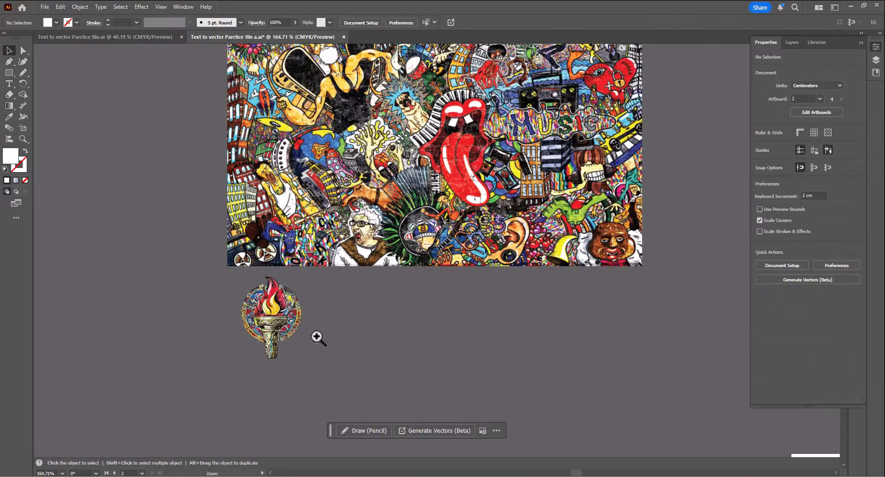
- Duplicate the collage-style torch, placing the copy about 2 cm to its right
{"action": "left_click_drag", "start_coordinate": [286, 330], "coordinate": [265, 357]}
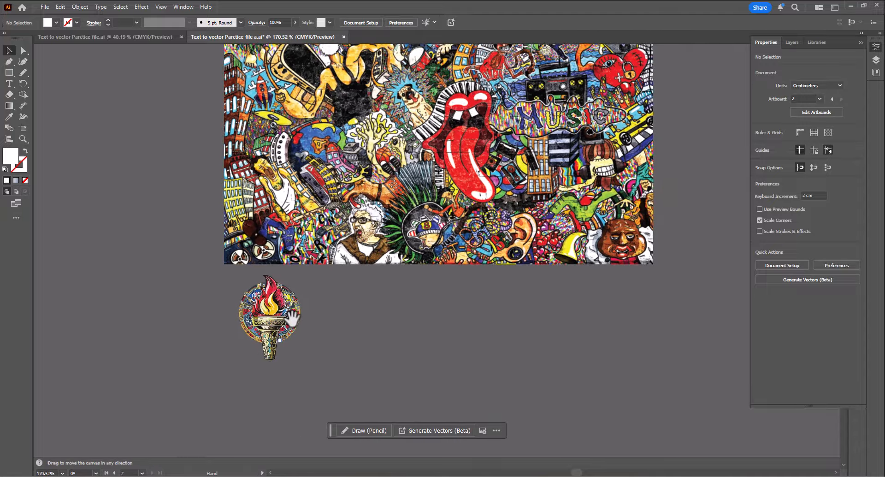
{"action": "left_click_drag", "start_coordinate": [297, 317], "coordinate": [322, 414]}
{"action": "key", "text": "ctrl+space"}
{"action": "left_click_drag", "start_coordinate": [204, 397], "coordinate": [289, 417]}
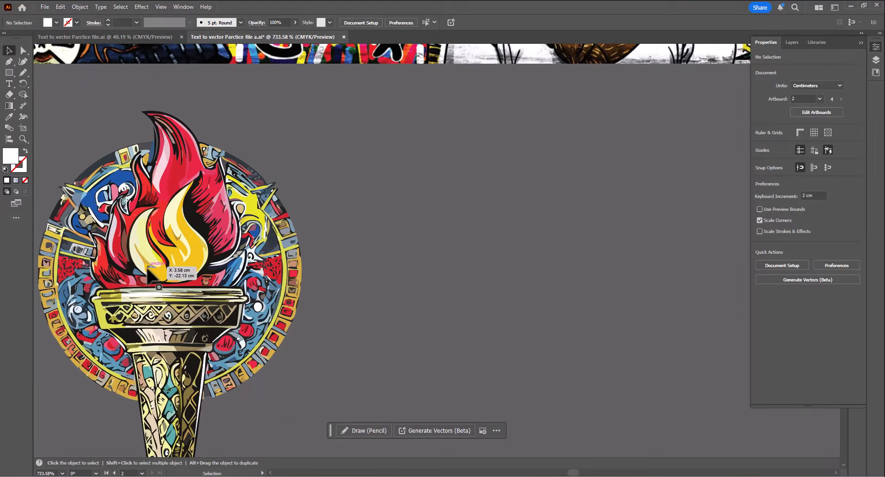
{"action": "key", "text": "space"}
{"action": "left_click_drag", "start_coordinate": [139, 271], "coordinate": [180, 261]}
{"action": "scroll", "coordinate": [282, 314], "scroll_direction": "down", "scroll_amount": 5}
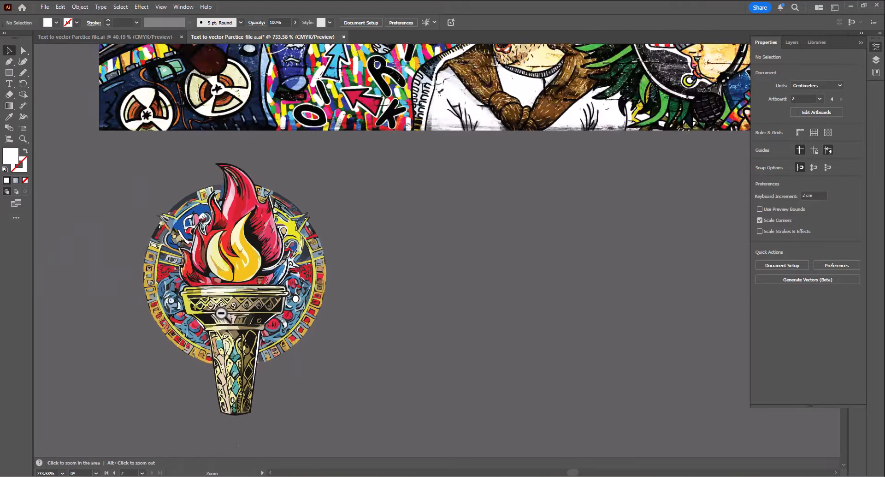
{"action": "left_click_drag", "start_coordinate": [266, 315], "coordinate": [384, 309]}
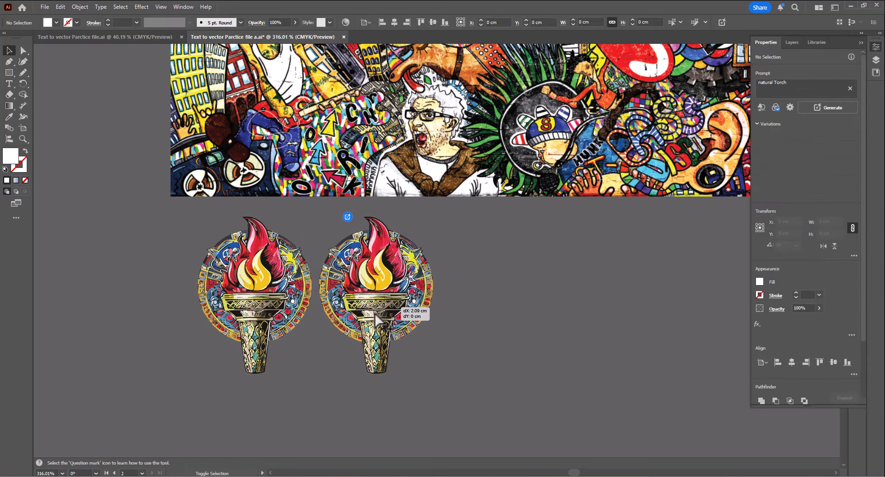
- Switch the copy to the second variation and add a third copy showing the third variation
{"action": "left_click", "coordinate": [807, 154]}
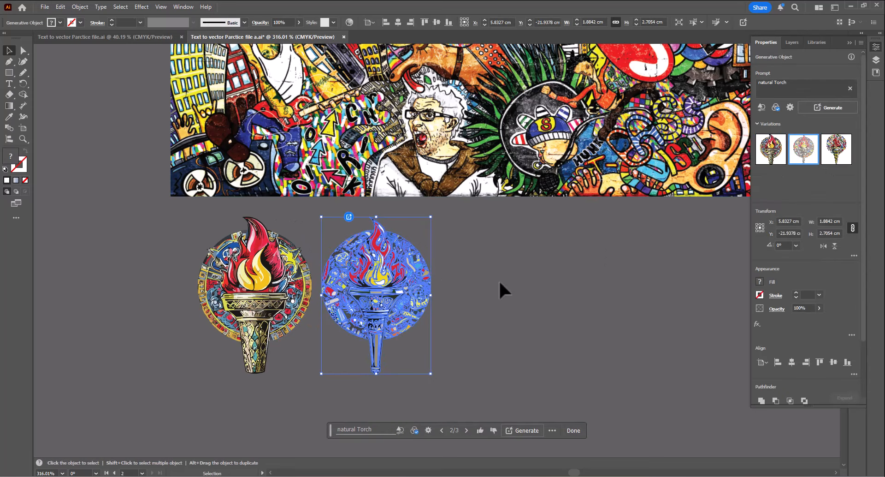
{"action": "left_click_drag", "start_coordinate": [372, 316], "coordinate": [494, 316]}
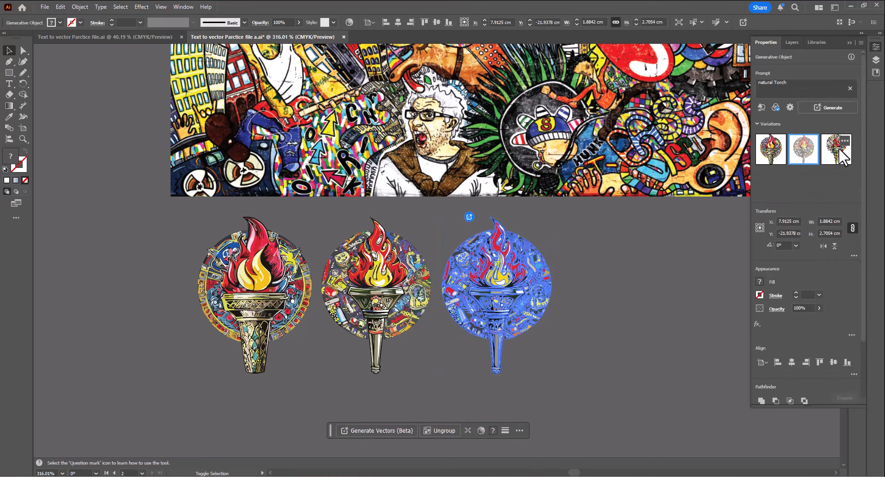
{"action": "left_click", "coordinate": [648, 286]}
- Hide the panels and zoom in to compare the three collage-style torch variations
{"action": "key", "text": "Tab"}
{"action": "key", "text": "z"}
{"action": "left_click", "coordinate": [322, 329]}
{"action": "left_click_drag", "start_coordinate": [407, 342], "coordinate": [418, 343]}
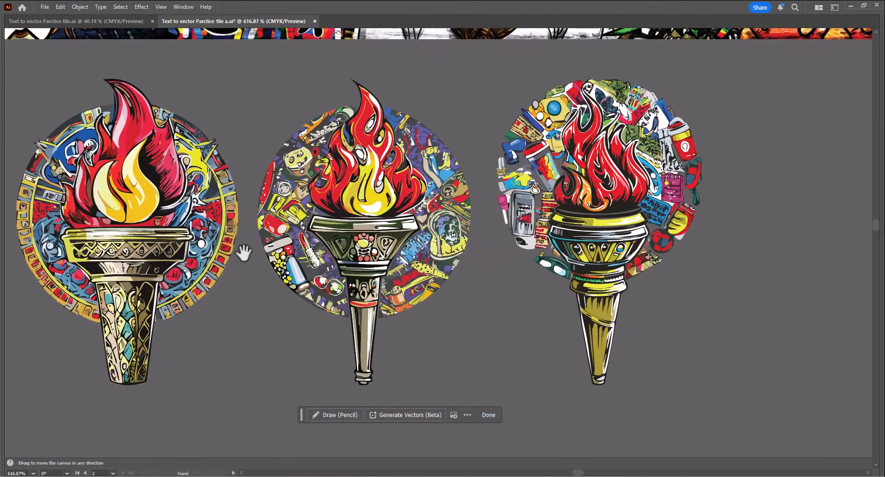
{"action": "left_click_drag", "start_coordinate": [243, 253], "coordinate": [403, 293]}
{"action": "mouse_move", "coordinate": [322, 286]}
{"action": "left_mouse_down"}
{"action": "mouse_move", "coordinate": [370, 297]}
{"action": "mouse_move", "coordinate": [333, 300]}
{"action": "left_mouse_up"}
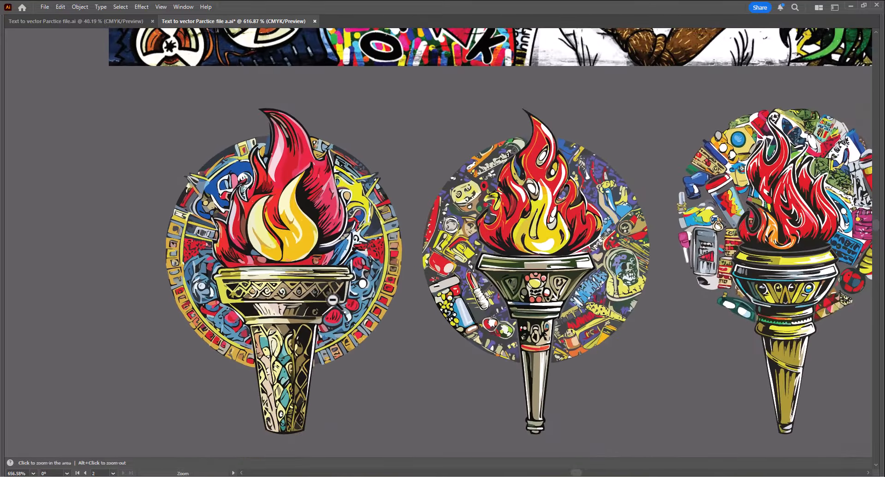
{"action": "left_click_drag", "start_coordinate": [558, 255], "coordinate": [369, 258]}
{"action": "left_click_drag", "start_coordinate": [606, 264], "coordinate": [442, 237]}
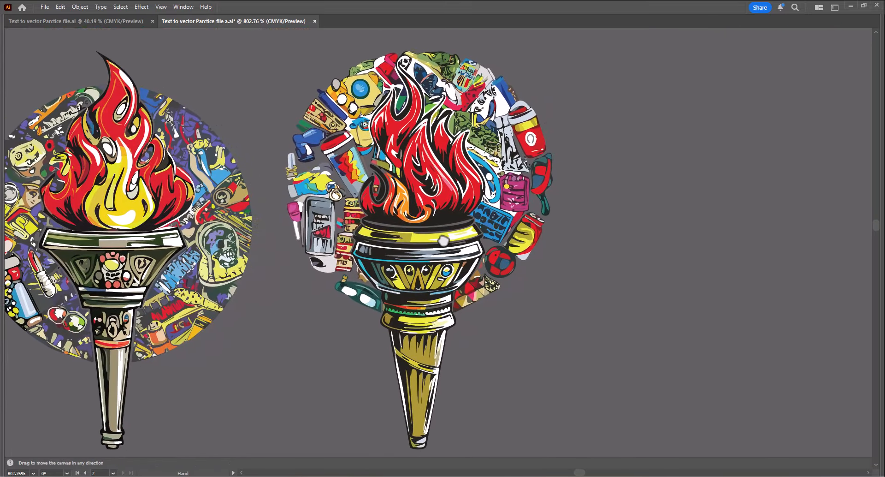
- Navigate to the turtle image and draw a square about 2.8 cm wide beside it
{"action": "left_click_drag", "start_coordinate": [493, 252], "coordinate": [290, 275]}
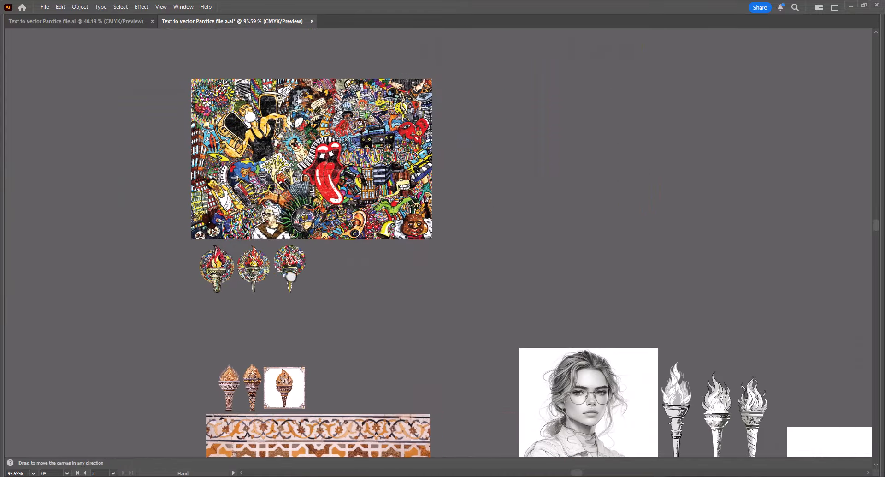
{"action": "left_click_drag", "start_coordinate": [357, 291], "coordinate": [77, 98]}
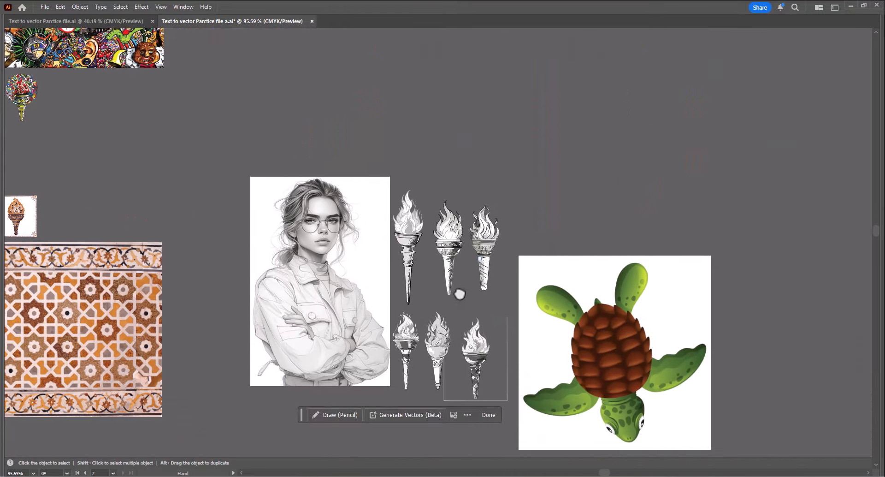
{"action": "left_click_drag", "start_coordinate": [458, 294], "coordinate": [312, 156]}
{"action": "left_click_drag", "start_coordinate": [502, 284], "coordinate": [367, 297]}
{"action": "left_click_drag", "start_coordinate": [454, 299], "coordinate": [367, 251]}
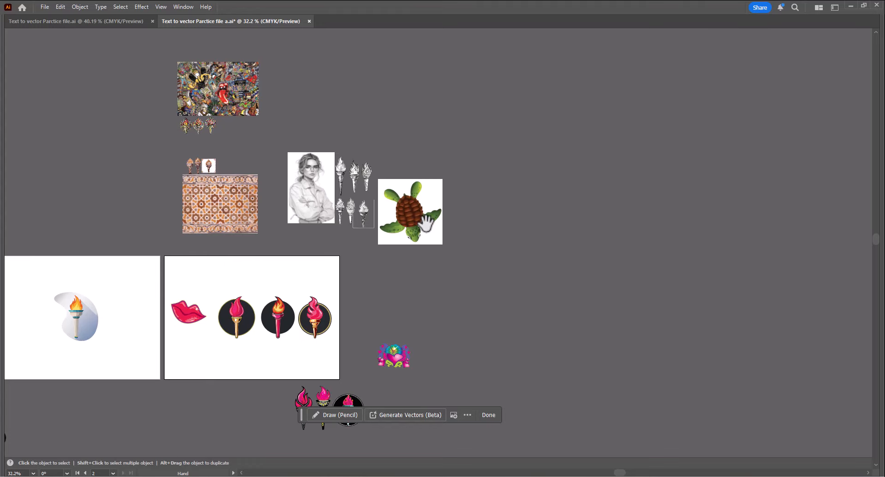
{"action": "left_click_drag", "start_coordinate": [434, 221], "coordinate": [548, 228]}
{"action": "key", "text": "v"}
{"action": "left_click", "coordinate": [203, 89]}
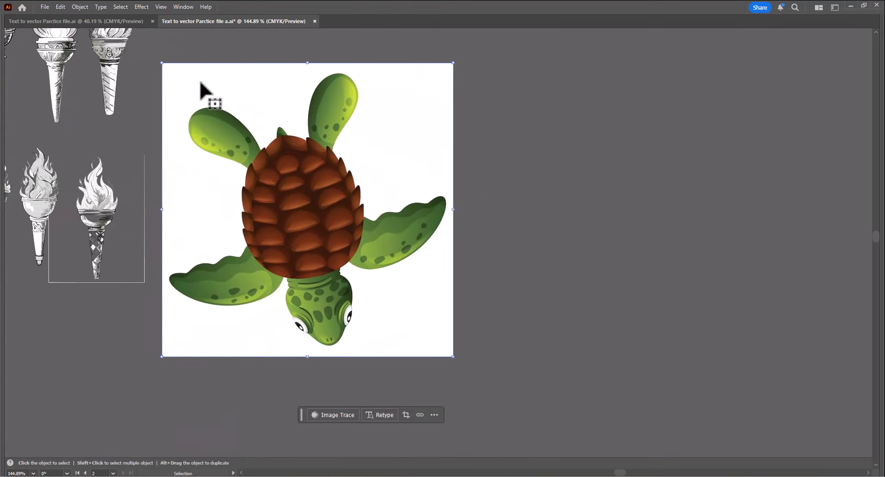
{"action": "key", "text": "Tab"}
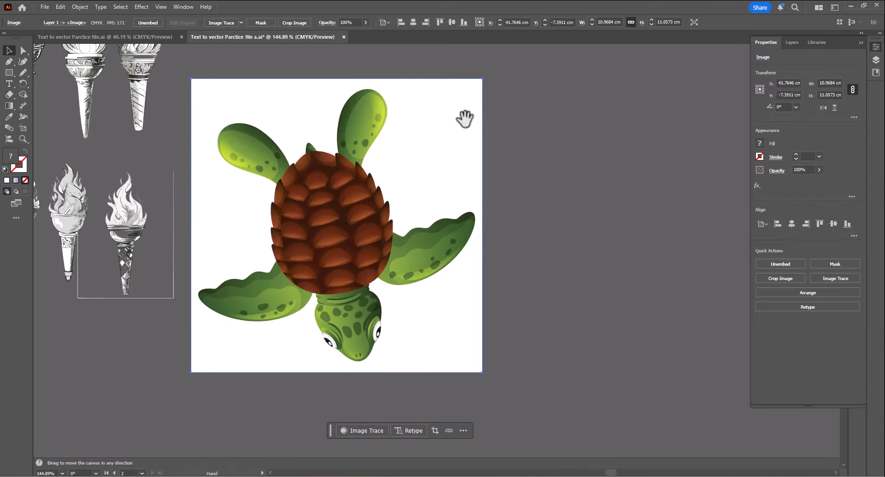
{"action": "left_click_drag", "start_coordinate": [481, 135], "coordinate": [429, 164]}
{"action": "left_click_drag", "start_coordinate": [267, 190], "coordinate": [264, 158]}
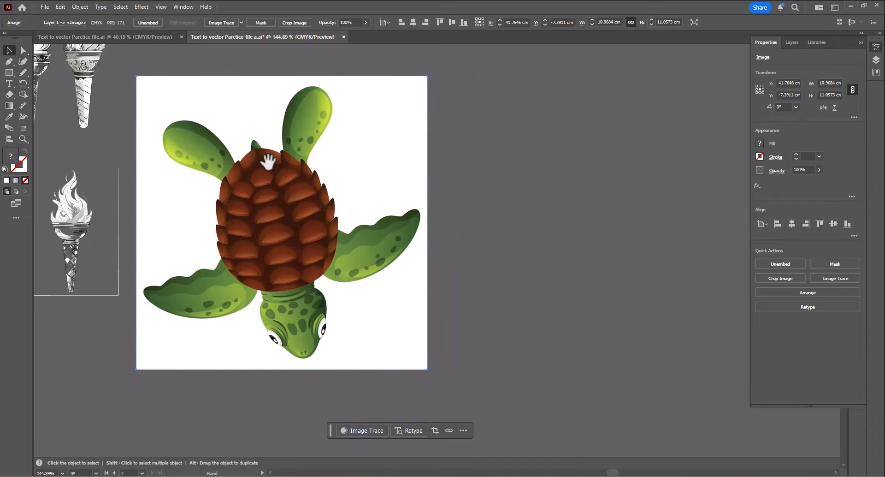
{"action": "left_click", "coordinate": [9, 72]}
{"action": "left_click_drag", "start_coordinate": [444, 229], "coordinate": [518, 303]}
{"action": "key", "text": "v"}
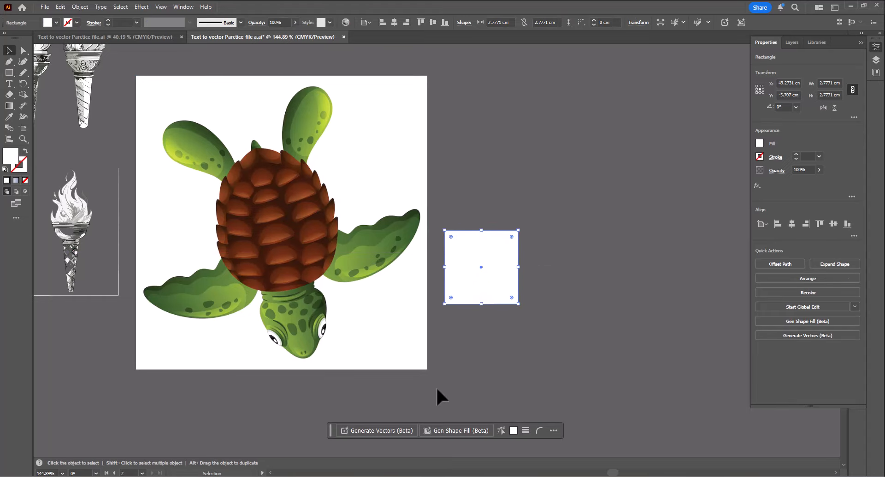
- Start Generate Vectors on the square with the prompt 'natural Torch', remove the collage style reference and choose Icon content type
{"action": "left_click", "coordinate": [398, 430]}
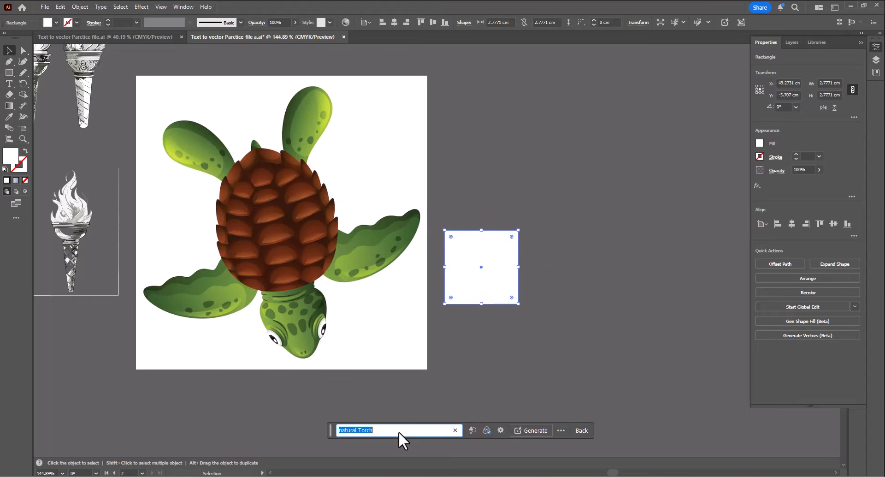
{"action": "left_click", "coordinate": [486, 430]}
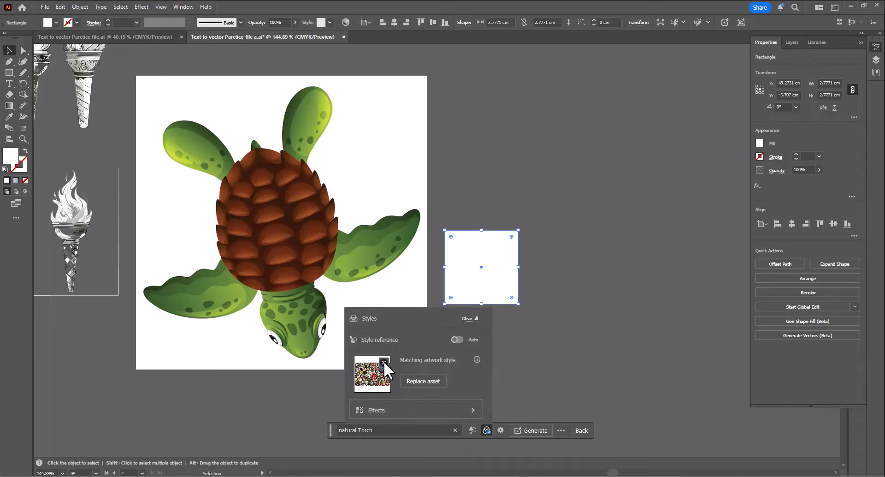
{"action": "left_click", "coordinate": [383, 360]}
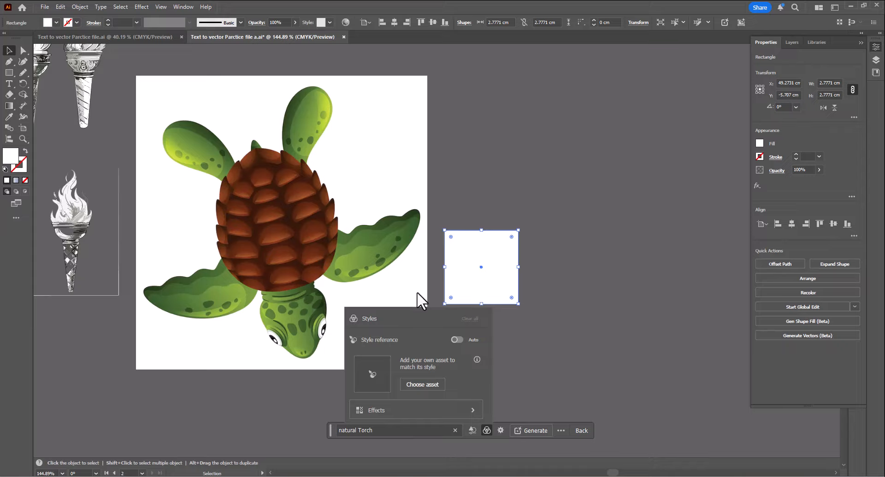
{"action": "left_click", "coordinate": [472, 429]}
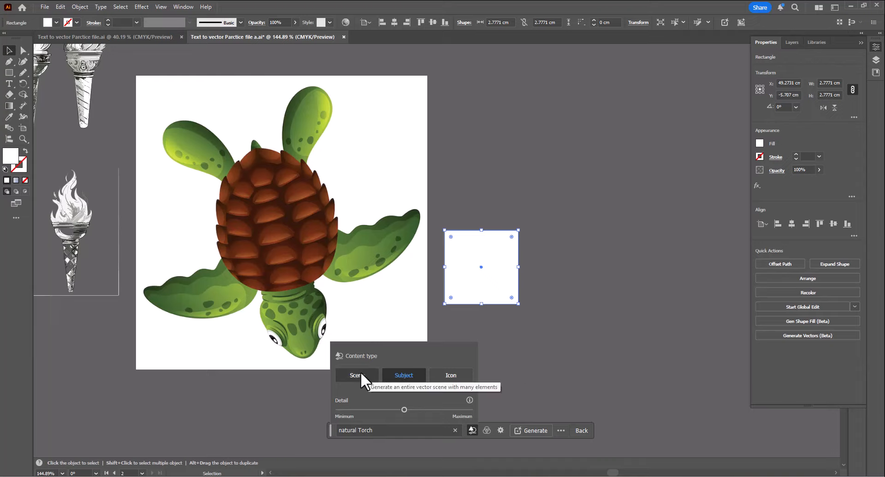
{"action": "left_click", "coordinate": [452, 375]}
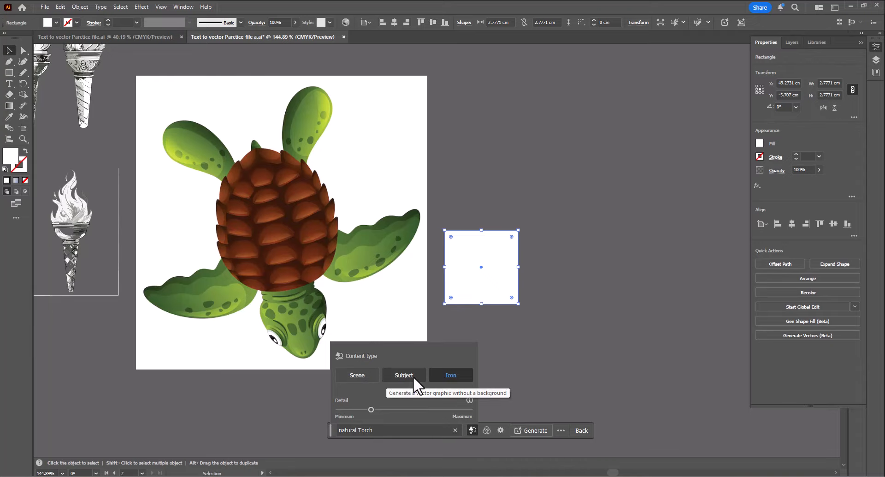
- Pick the turtle image as the style reference and generate the vectors
{"action": "left_click", "coordinate": [500, 430]}
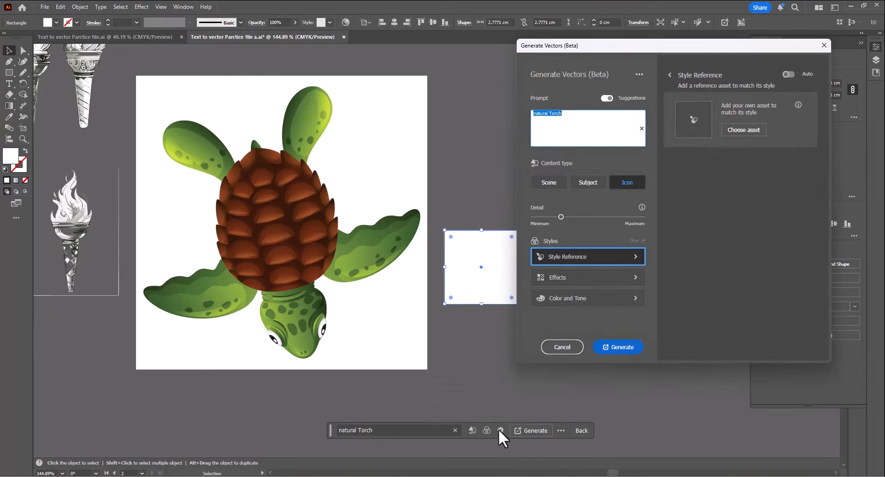
{"action": "left_click", "coordinate": [751, 130]}
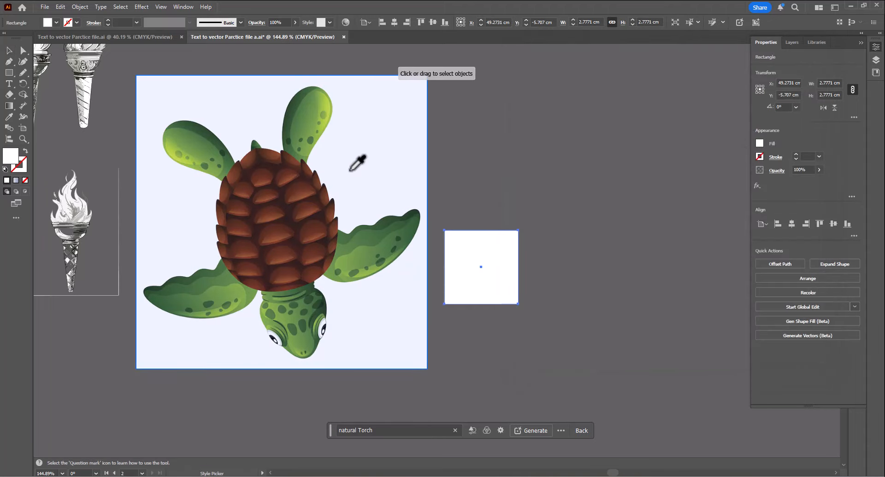
{"action": "left_click", "coordinate": [369, 164]}
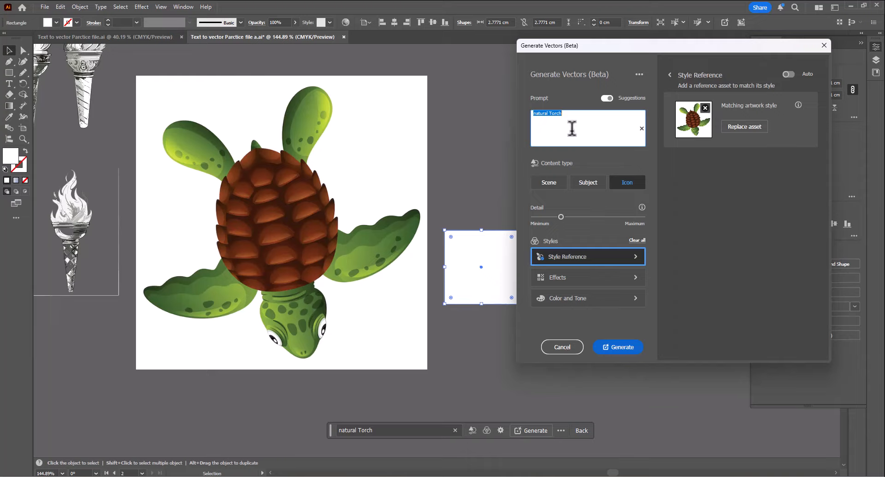
{"action": "left_click", "coordinate": [615, 346]}
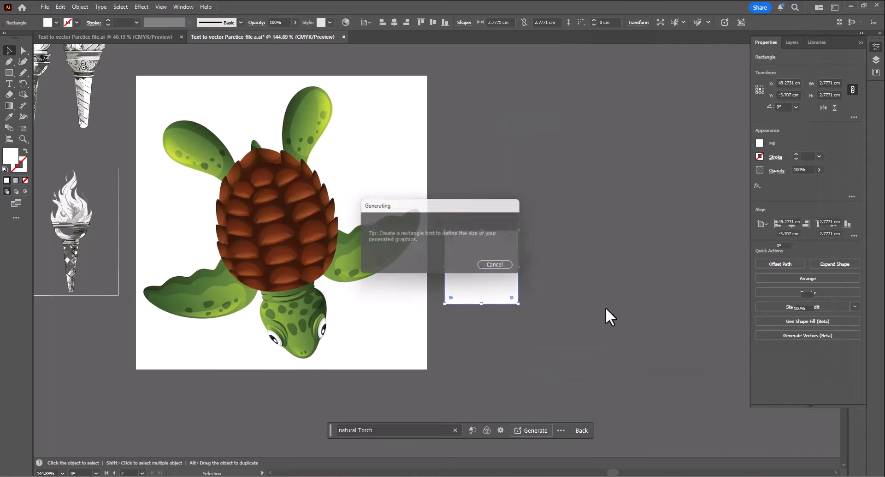